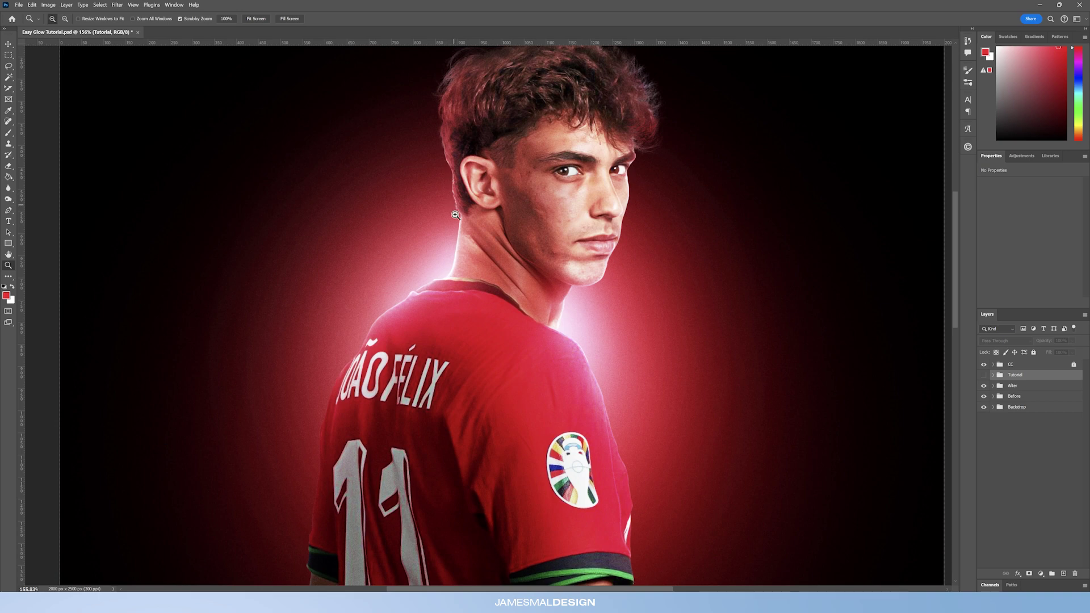
Inspect the finished glow effect around the player and compare it with the original by toggling the After group's visibility
{"action": "left_click_drag", "start_coordinate": [522, 352], "coordinate": [510, 357]}
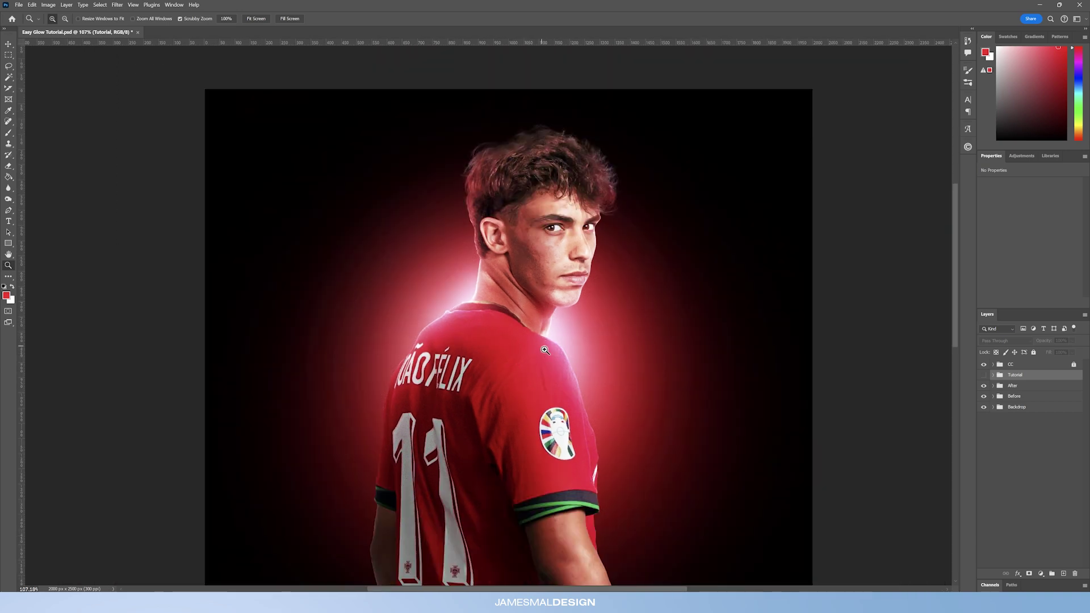
{"action": "left_click_drag", "start_coordinate": [544, 349], "coordinate": [556, 314]}
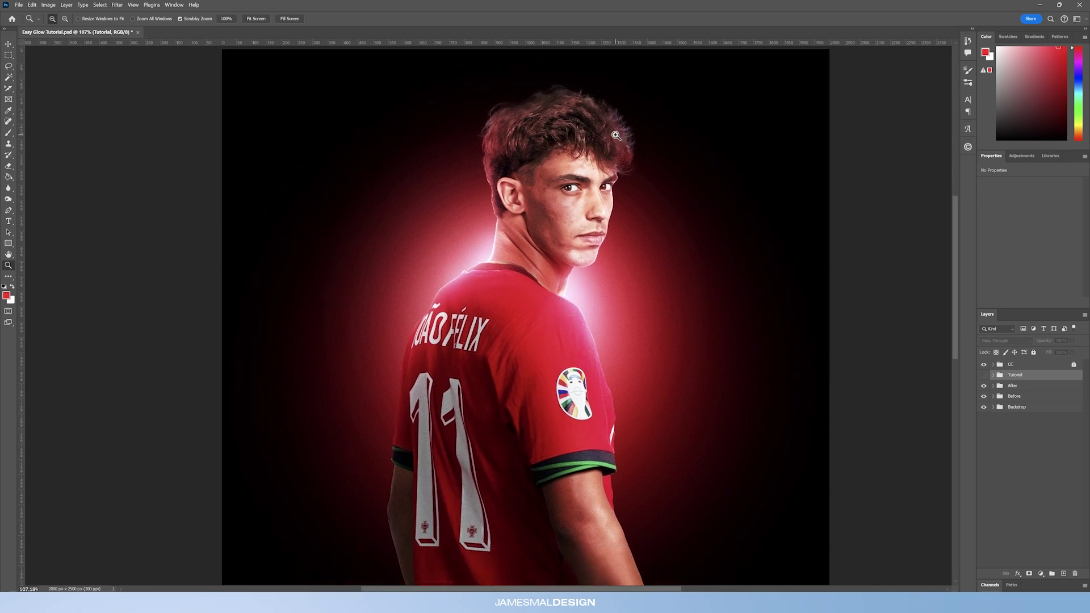
{"action": "left_click_drag", "start_coordinate": [565, 338], "coordinate": [584, 292]}
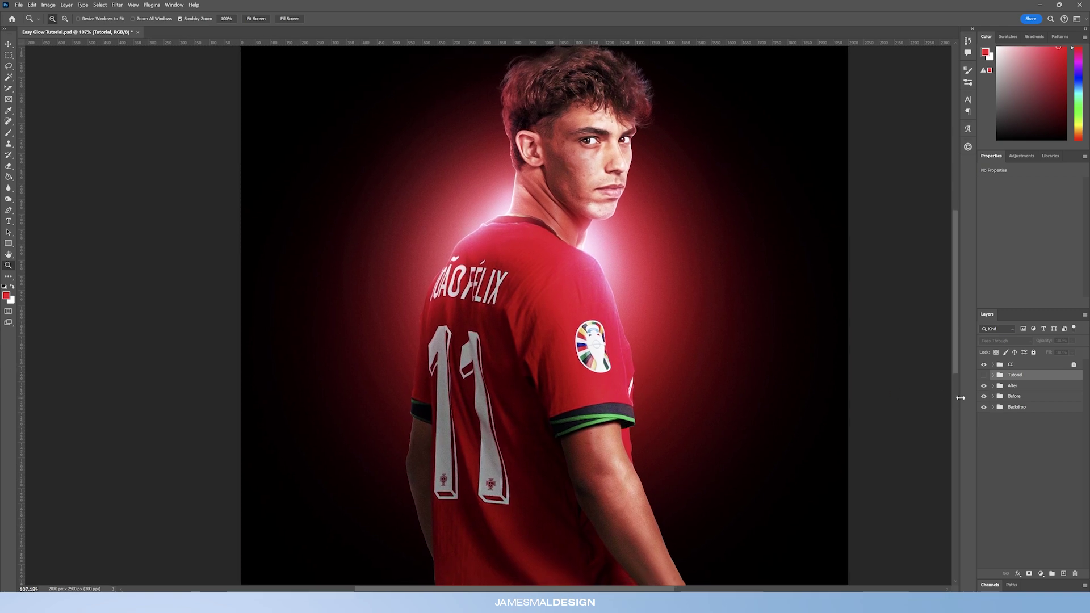
{"action": "left_click", "coordinate": [983, 386]}
{"action": "left_click_drag", "start_coordinate": [597, 285], "coordinate": [564, 316]}
{"action": "left_click", "coordinate": [984, 385]}
Hide the After and Before groups, show the Tutorial group and expand it to list its contents
{"action": "left_click", "coordinate": [984, 386]}
{"action": "left_click", "coordinate": [984, 375]}
{"action": "left_click_drag", "start_coordinate": [657, 292], "coordinate": [649, 283]}
{"action": "left_click", "coordinate": [993, 375]}
{"action": "left_click_drag", "start_coordinate": [608, 365], "coordinate": [589, 340]}
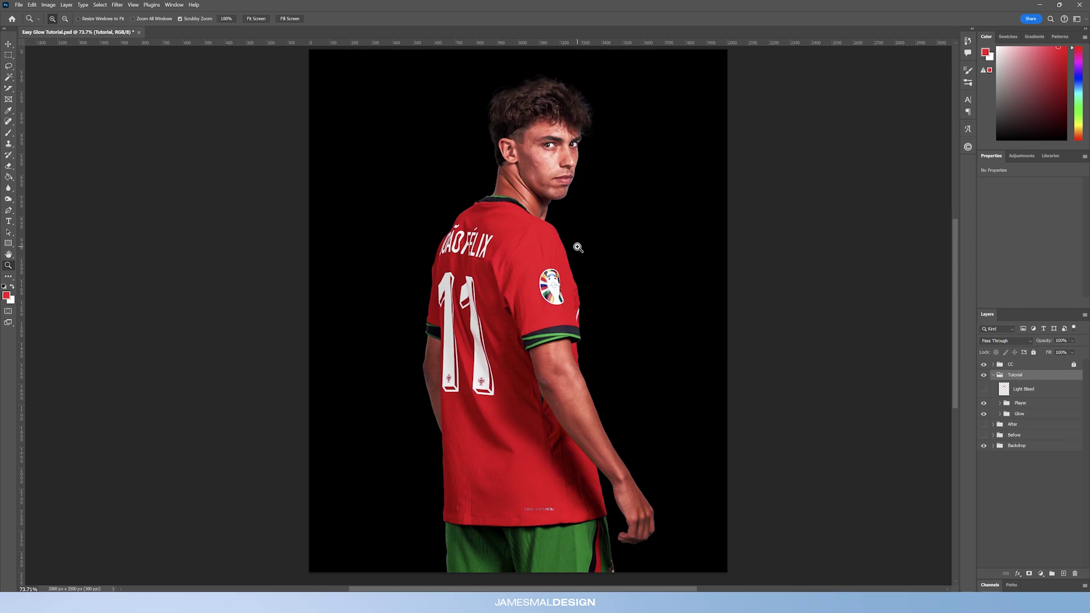
Expand the Glow group and preview its four existing layers on the image, leaving all of them hidden
{"action": "left_click", "coordinate": [1001, 414]}
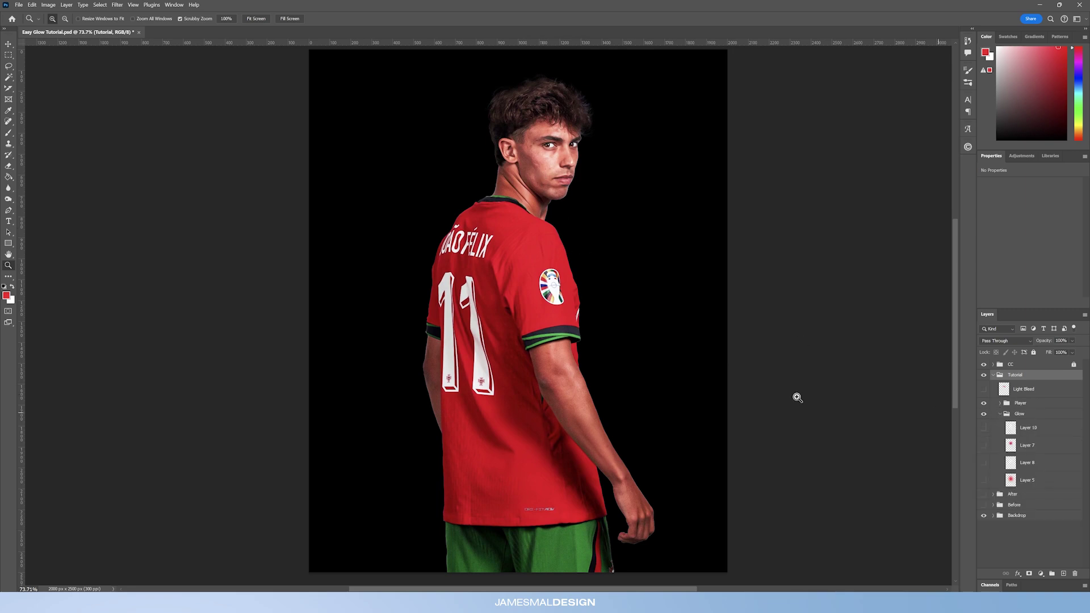
{"action": "left_click_drag", "start_coordinate": [597, 344], "coordinate": [598, 328]}
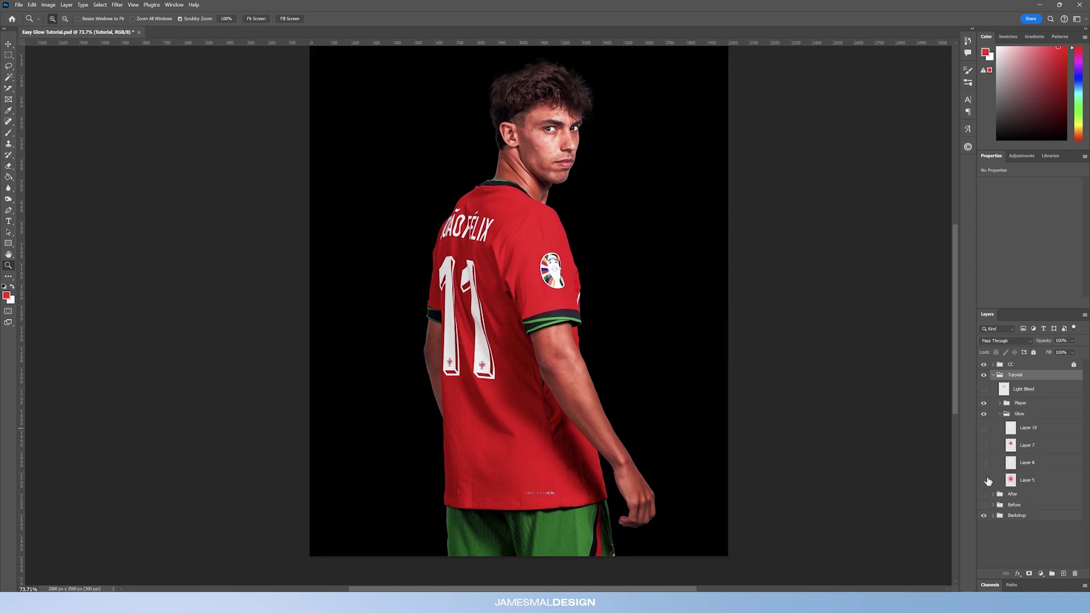
{"action": "left_click_drag", "start_coordinate": [550, 307], "coordinate": [546, 307]}
{"action": "left_click_drag", "start_coordinate": [543, 260], "coordinate": [541, 295]}
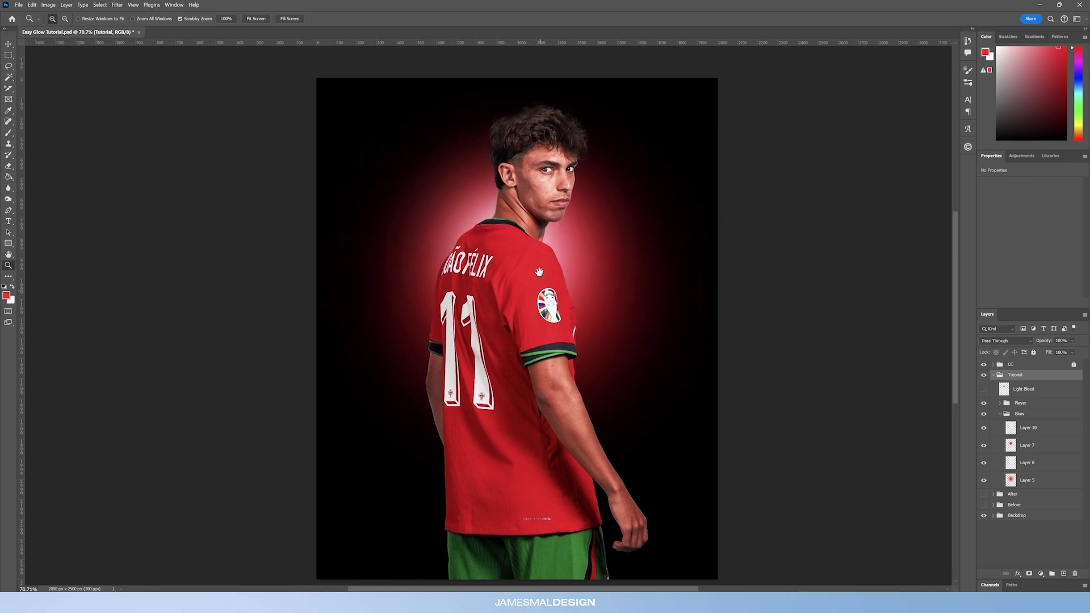
{"action": "left_click_drag", "start_coordinate": [528, 224], "coordinate": [545, 223]}
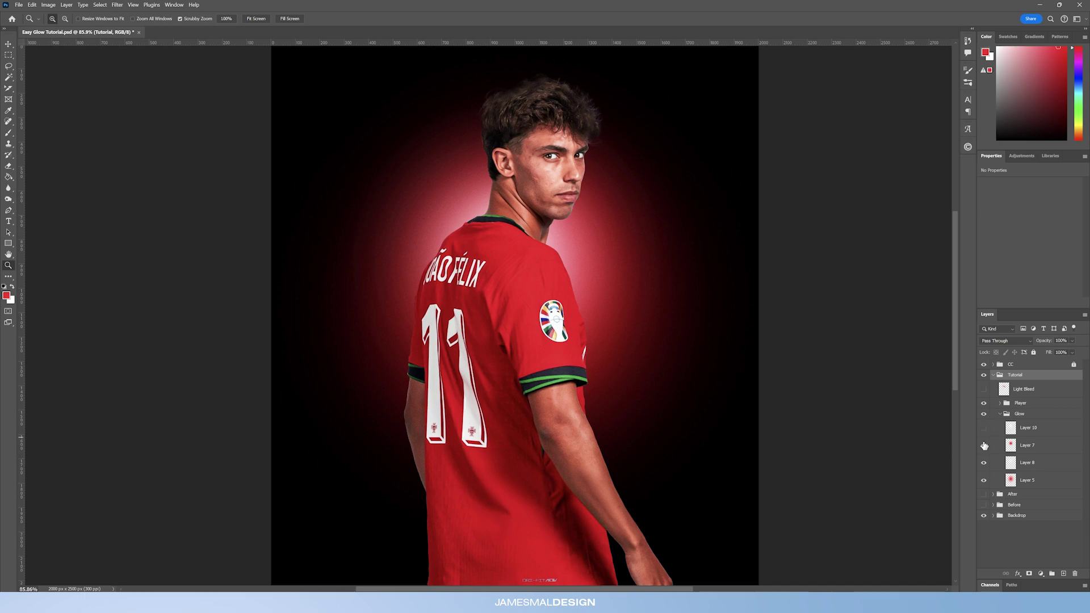
{"action": "left_click_drag", "start_coordinate": [985, 447], "coordinate": [985, 480]}
On a new layer in the Glow group, paint a large soft red glow behind the player with a 1600 px brush
{"action": "left_click", "coordinate": [1064, 574]}
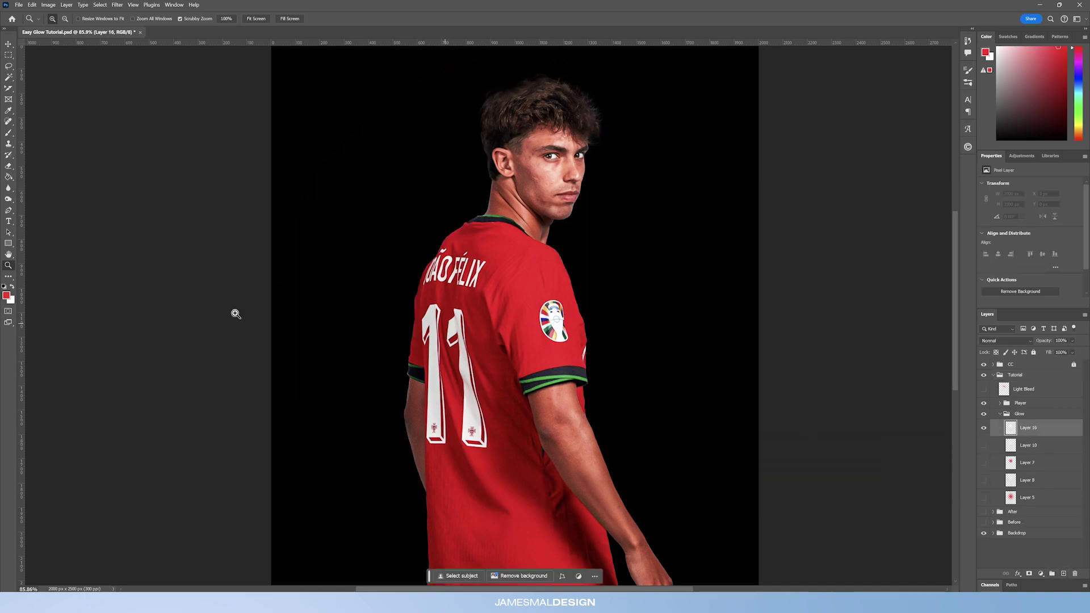
{"action": "key", "text": "b"}
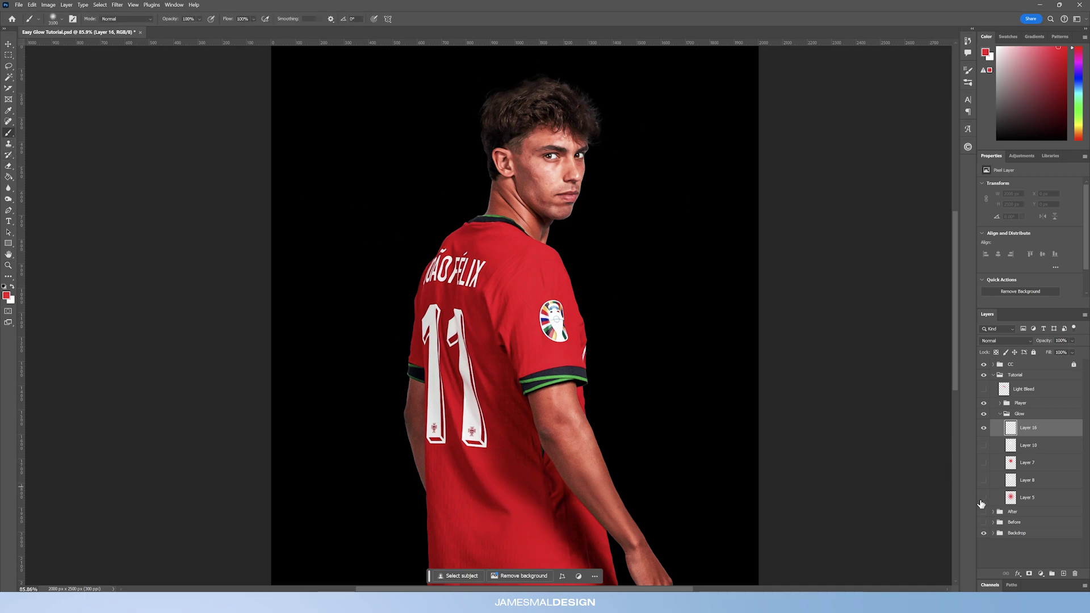
{"action": "left_click", "coordinate": [983, 501]}
{"action": "key", "text": "bracketleft"}
{"action": "key", "text": "bracketleft"}
{"action": "key", "text": "bracketleft"}
{"action": "key", "text": "bracketleft"}
{"action": "key", "text": "bracketleft"}
{"action": "key", "text": "bracketleft"}
{"action": "key", "text": "bracketleft"}
{"action": "key", "text": "bracketleft"}
{"action": "key", "text": "bracketleft"}
{"action": "key", "text": "bracketleft"}
{"action": "key", "text": "bracketleft"}
{"action": "key", "text": "bracketleft"}
{"action": "key", "text": "bracketleft"}
{"action": "key", "text": "bracketleft"}
{"action": "key", "text": "bracketleft"}
{"action": "key", "text": "bracketleft"}
{"action": "key", "text": "bracketleft"}
{"action": "key", "text": "bracketleft"}
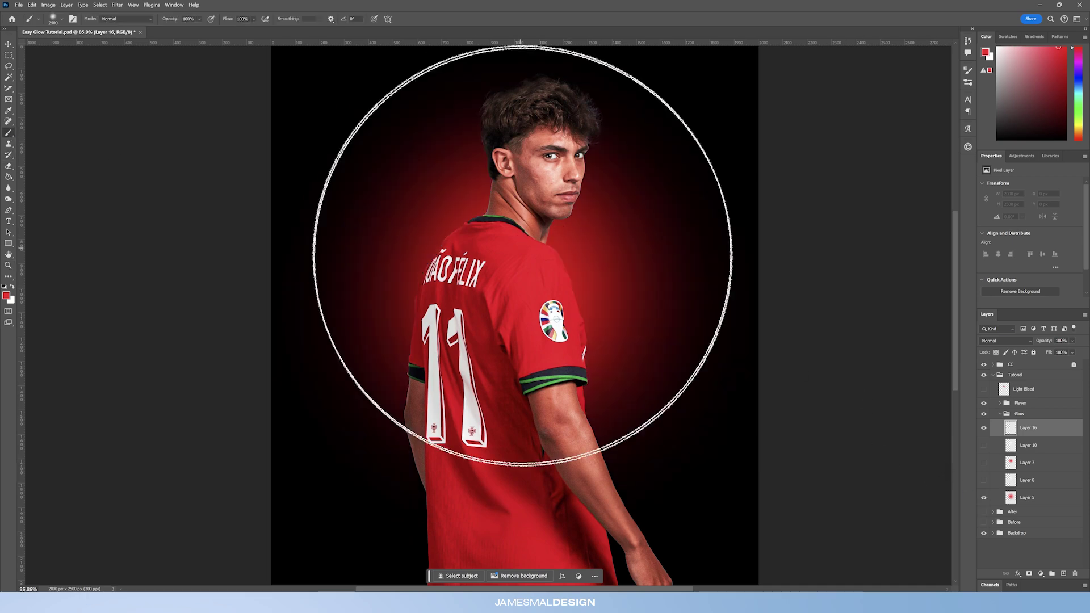
{"action": "key", "text": "bracketright"}
{"action": "key", "text": "bracketright"}
{"action": "key", "text": "bracketright"}
{"action": "key", "text": "bracketright"}
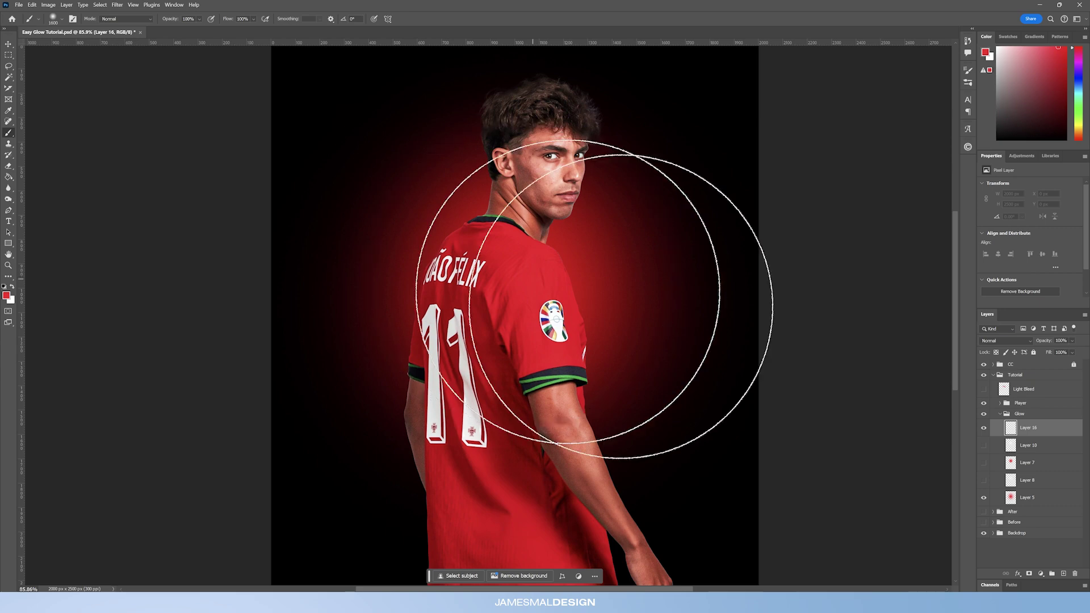
{"action": "left_click", "coordinate": [989, 498]}
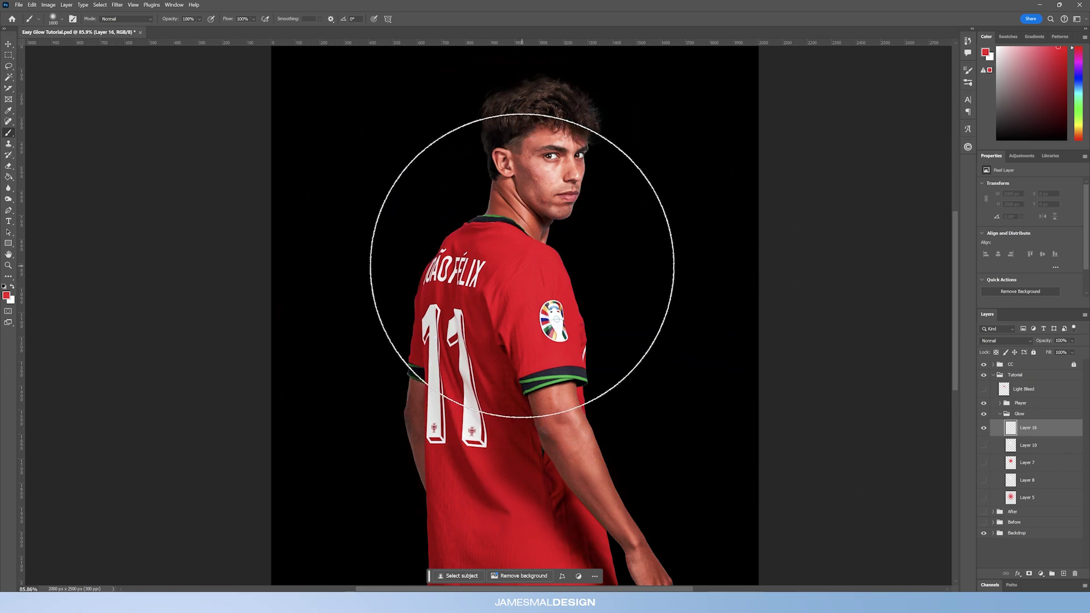
{"action": "left_click", "coordinate": [520, 270]}
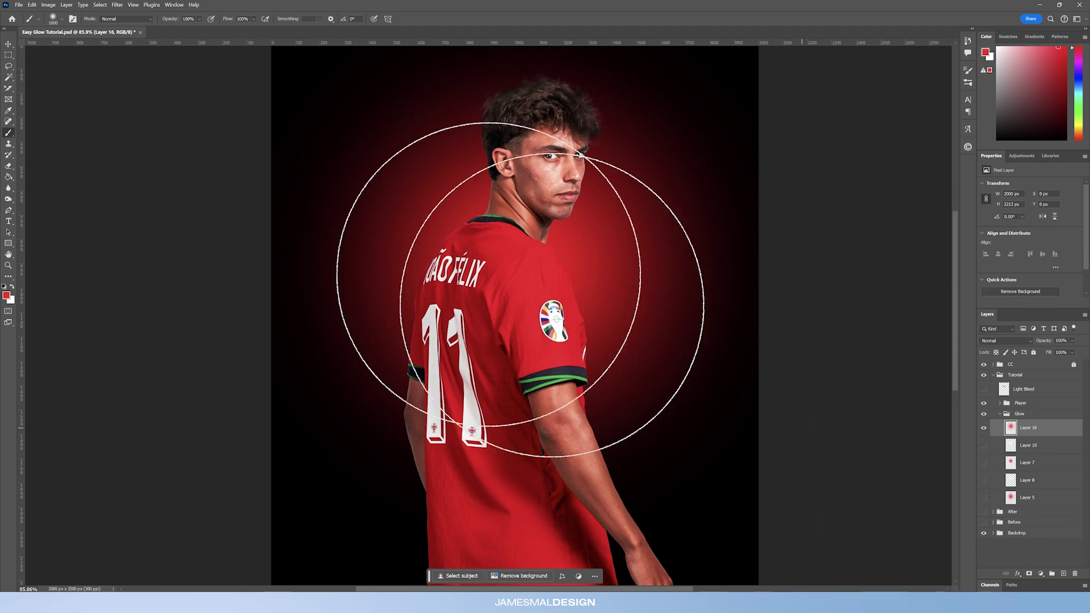
Add a layer above the red glow and paint a smaller soft white glow behind the player with an 1100 px brush
{"action": "left_click", "coordinate": [1064, 575]}
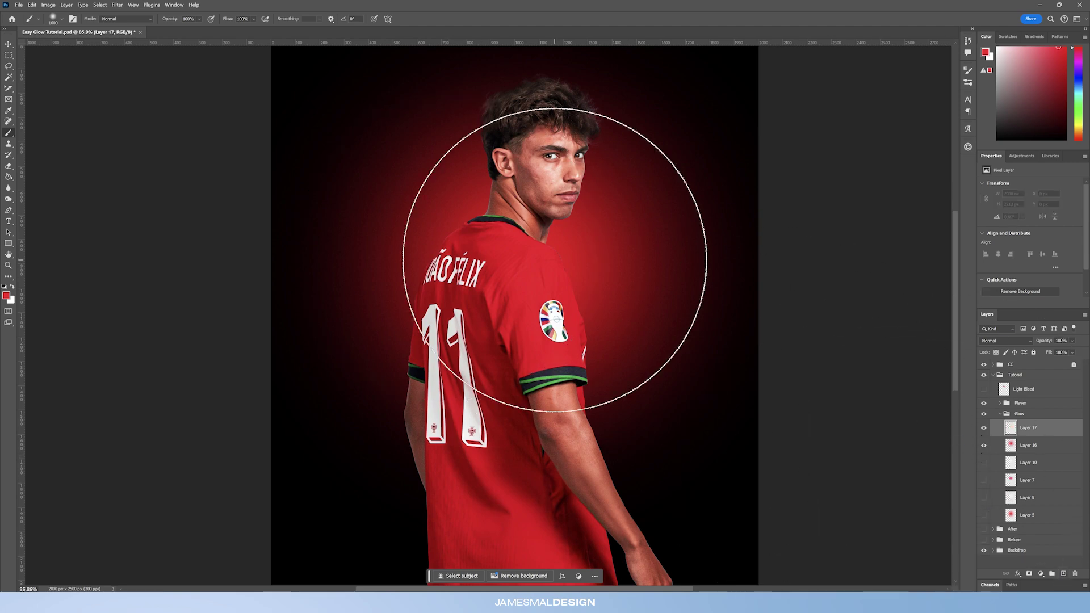
{"action": "left_click", "coordinate": [1028, 449]}
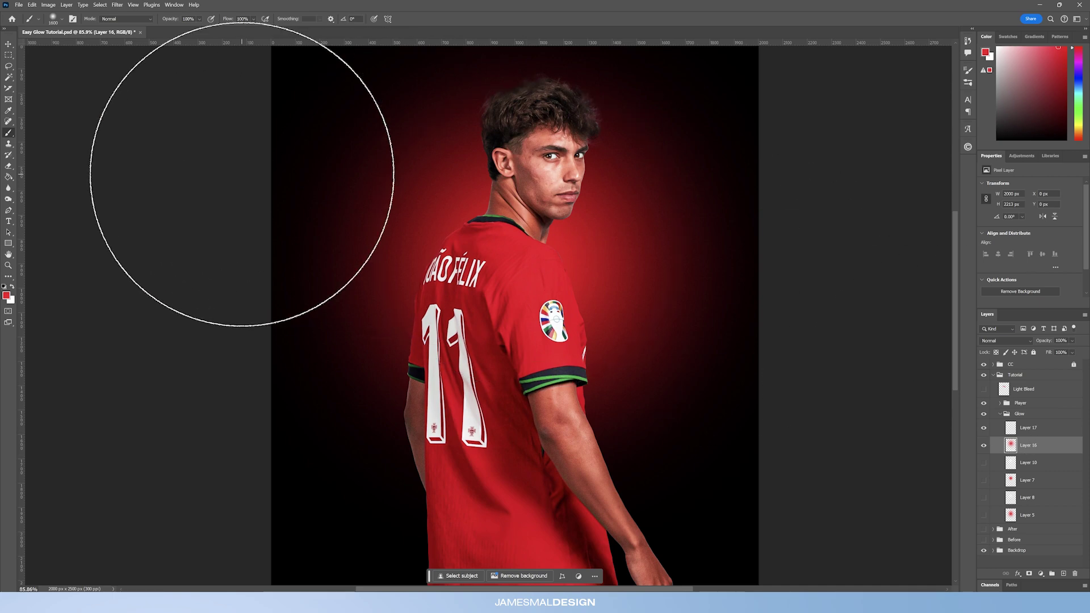
{"action": "key", "text": "x"}
{"action": "key", "text": "bracketleft"}
{"action": "key", "text": "bracketleft"}
{"action": "key", "text": "bracketleft"}
{"action": "key", "text": "bracketleft"}
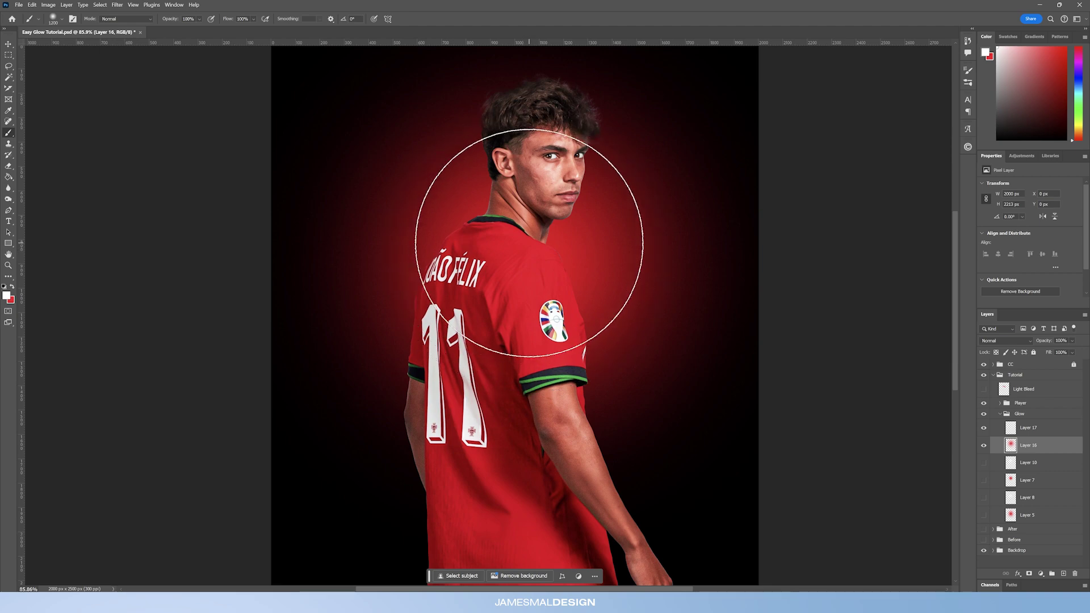
{"action": "left_click", "coordinate": [1045, 429]}
{"action": "key", "text": "bracketleft"}
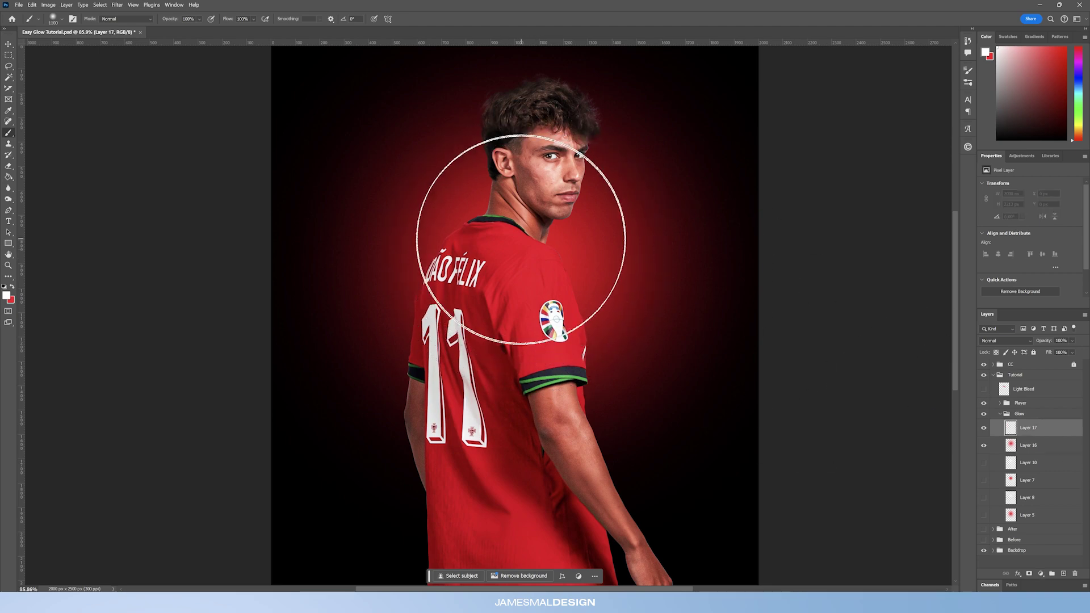
{"action": "left_click", "coordinate": [518, 249]}
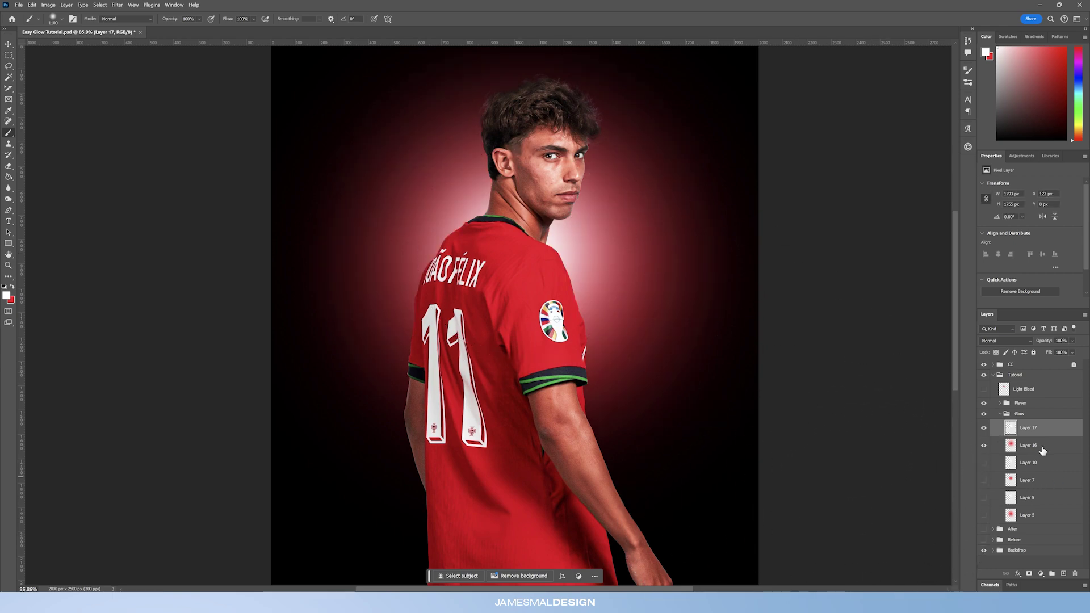
Paint a 1400 px soft red glow on another new layer and set its blend mode to Linear Dodge (Add)
{"action": "left_click", "coordinate": [1061, 574]}
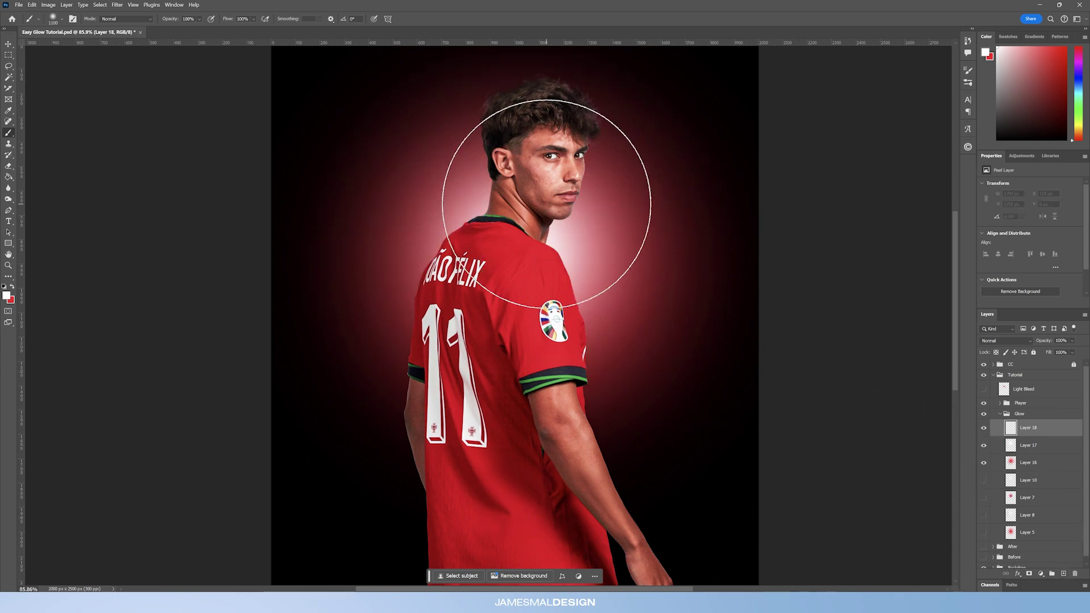
{"action": "key", "text": "x"}
{"action": "key", "text": "bracketright"}
{"action": "key", "text": "bracketright"}
{"action": "key", "text": "bracketright"}
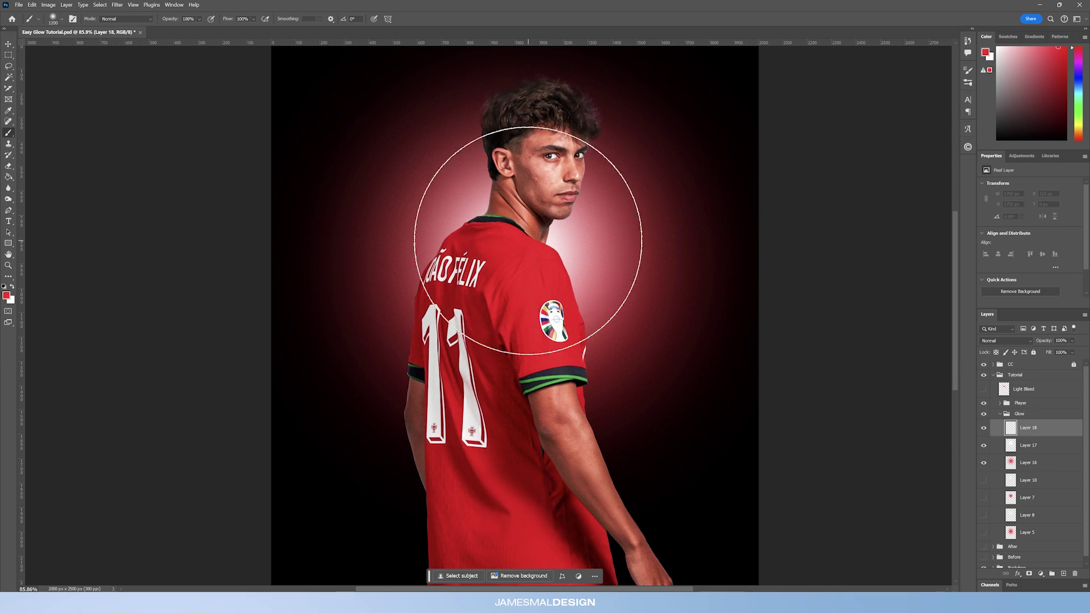
{"action": "left_click", "coordinate": [523, 233]}
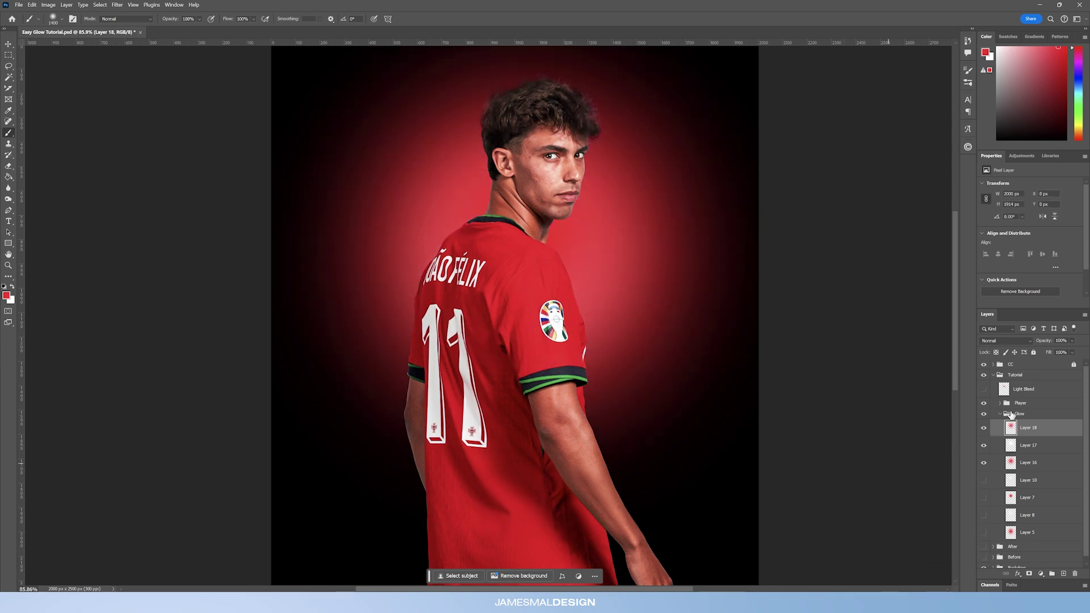
{"action": "left_click", "coordinate": [1005, 341]}
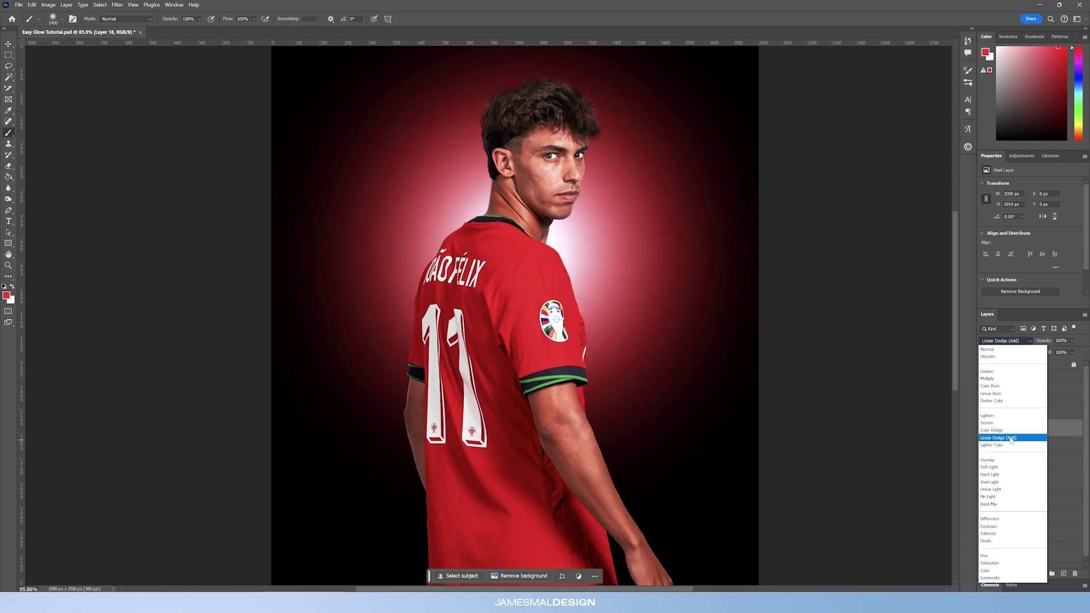
{"action": "left_click", "coordinate": [1011, 439]}
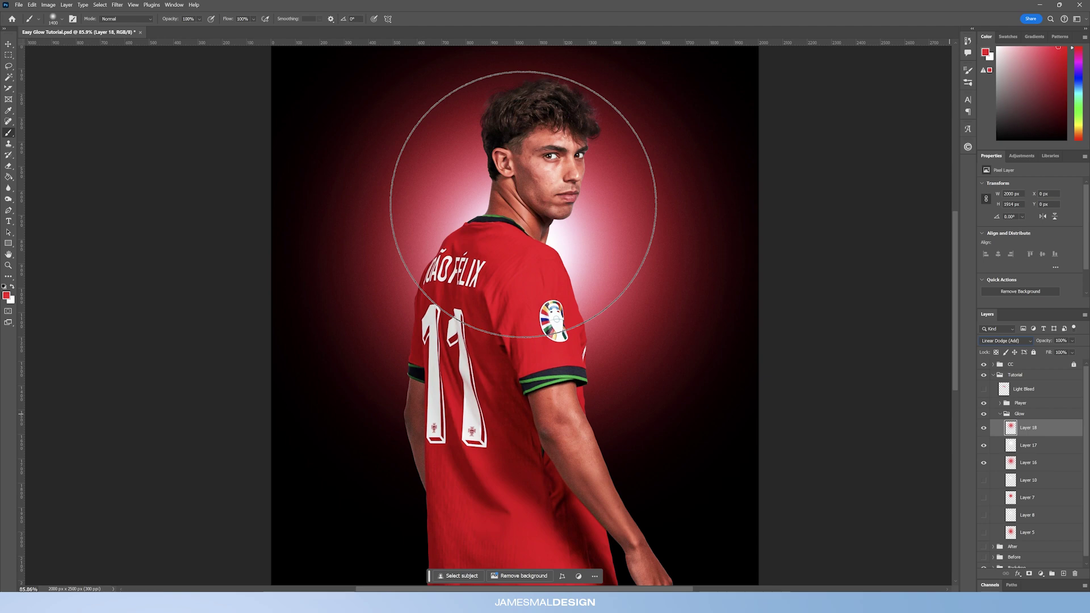
Add a top layer and paint a small white core glow behind the player's neck with a 700 px brush
{"action": "left_click", "coordinate": [1064, 574]}
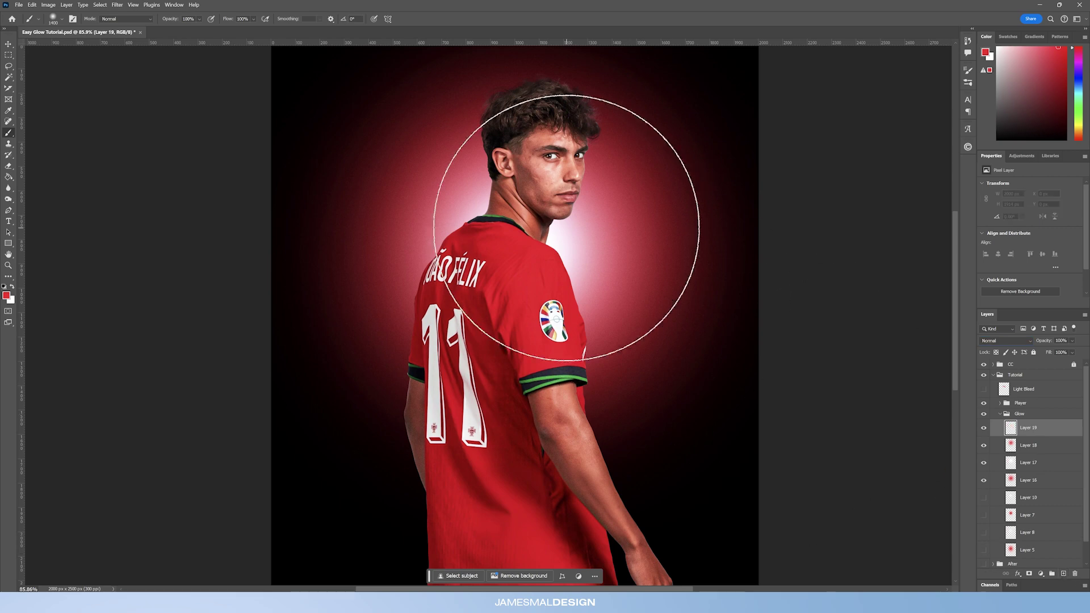
{"action": "key", "text": "x"}
{"action": "key", "text": "bracketleft"}
{"action": "key", "text": "bracketleft"}
{"action": "key", "text": "bracketleft"}
{"action": "key", "text": "bracketleft"}
{"action": "key", "text": "bracketleft"}
{"action": "key", "text": "bracketleft"}
{"action": "key", "text": "bracketleft"}
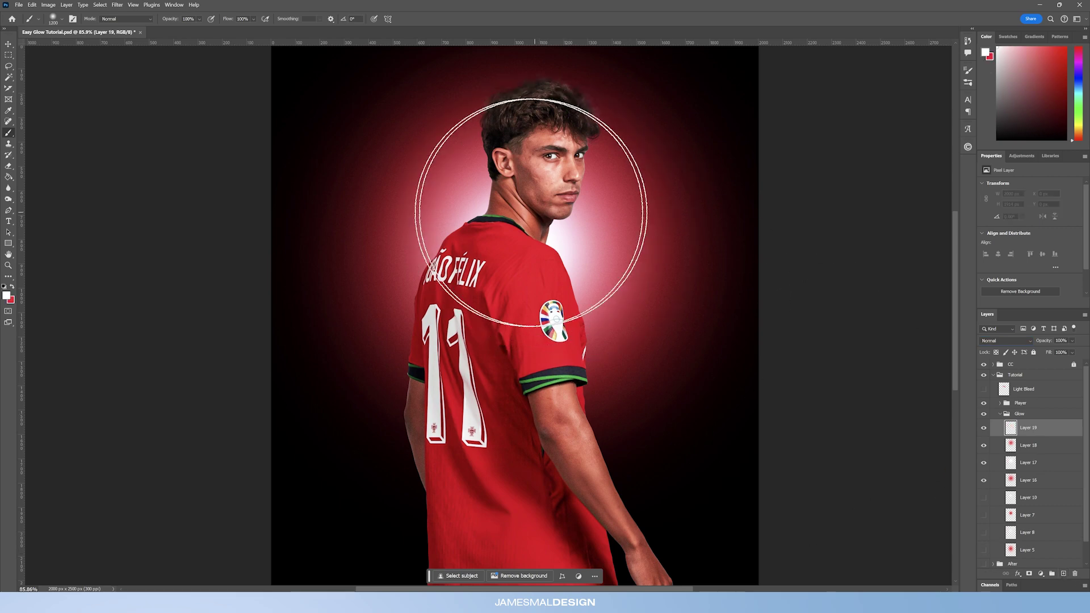
{"action": "left_click_drag", "start_coordinate": [518, 234], "coordinate": [500, 230]}
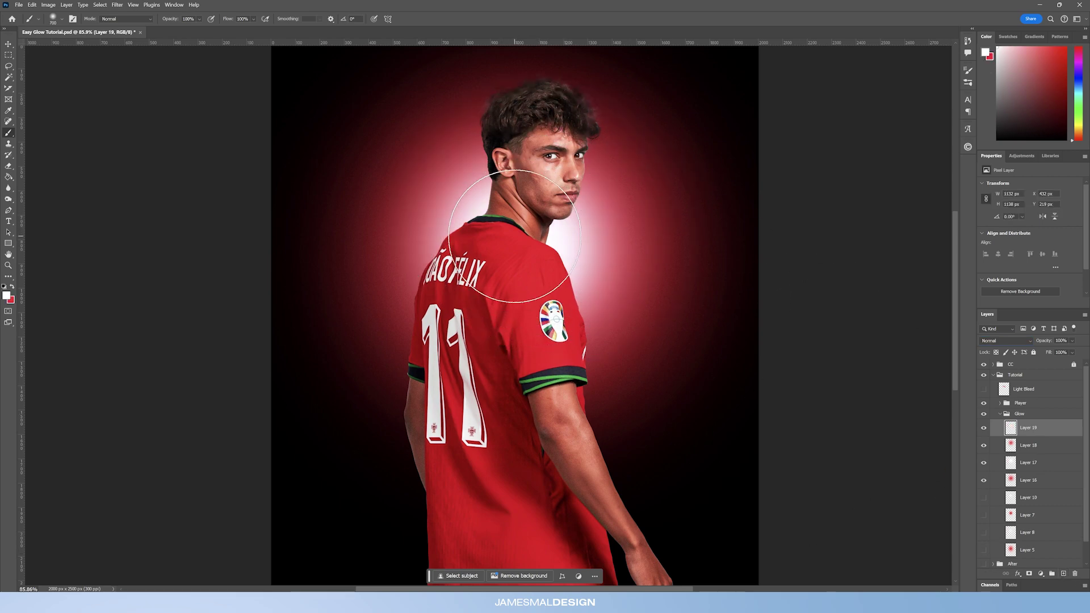
Group the four new glow layers and check the combined glow by toggling the group's visibility
{"action": "left_click", "coordinate": [1035, 487], "text": "shift"}
{"action": "key", "text": "ctrl+g"}
{"action": "left_click", "coordinate": [984, 424]}
{"action": "mouse_move", "coordinate": [984, 491]}
{"action": "left_mouse_down"}
{"action": "mouse_move", "coordinate": [984, 439]}
{"action": "mouse_move", "coordinate": [984, 491]}
{"action": "left_mouse_up"}
{"action": "left_click", "coordinate": [984, 424]}
With the new group hidden, review Layers 5, 8, 7 and 10 of the earlier glow, leaving only the new group visible
{"action": "left_click", "coordinate": [8, 266]}
{"action": "left_click_drag", "start_coordinate": [520, 216], "coordinate": [560, 236]}
{"action": "left_click", "coordinate": [984, 425]}
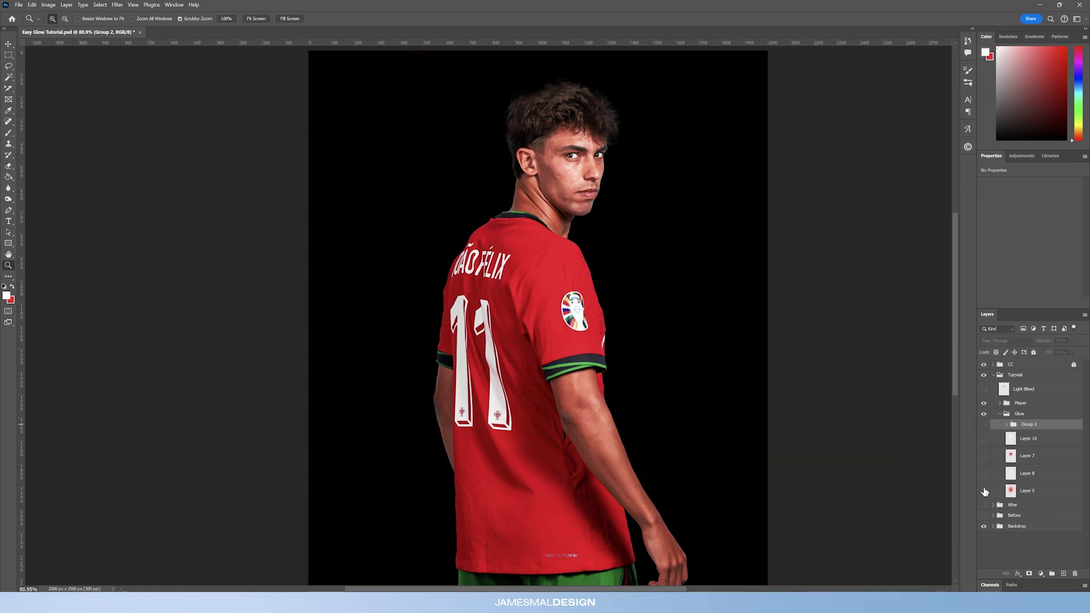
{"action": "left_click", "coordinate": [984, 491]}
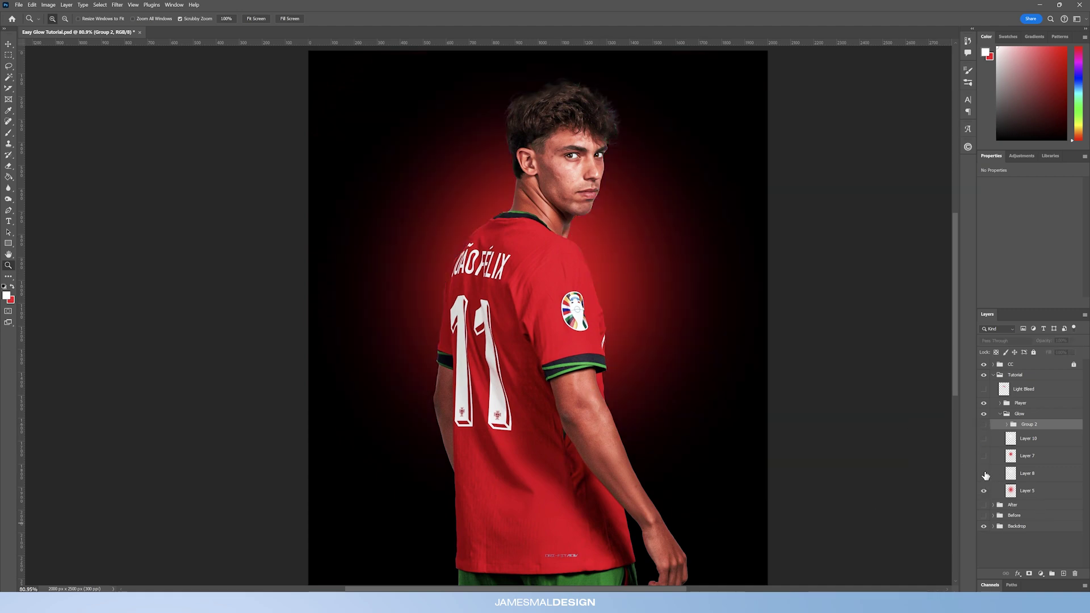
{"action": "left_click", "coordinate": [985, 474]}
{"action": "left_click_drag", "start_coordinate": [541, 237], "coordinate": [510, 238]}
{"action": "left_click", "coordinate": [1034, 474]}
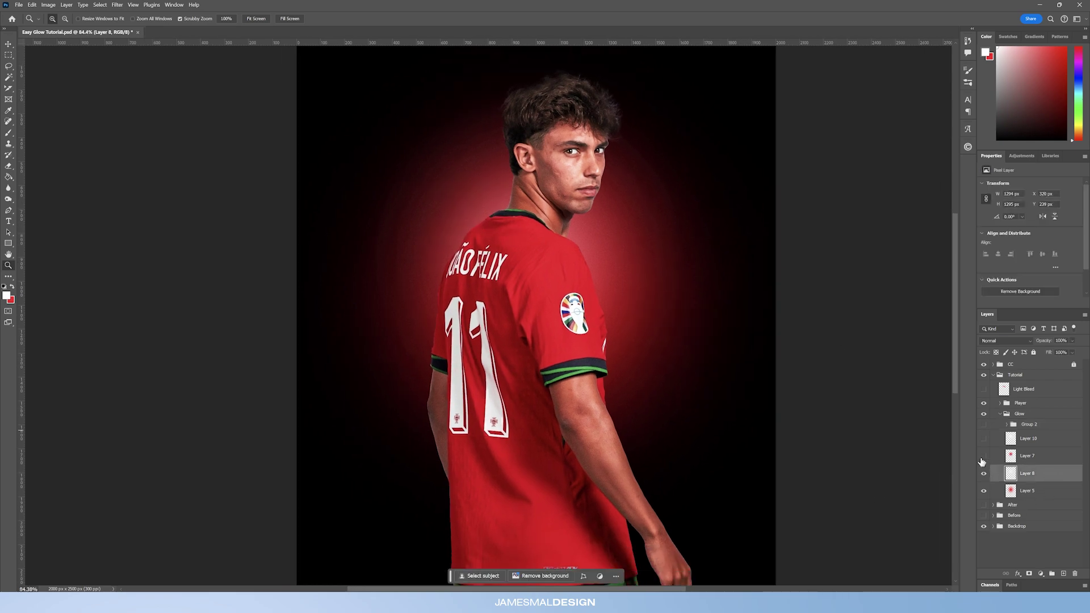
{"action": "left_click", "coordinate": [985, 456]}
{"action": "left_click", "coordinate": [1063, 459]}
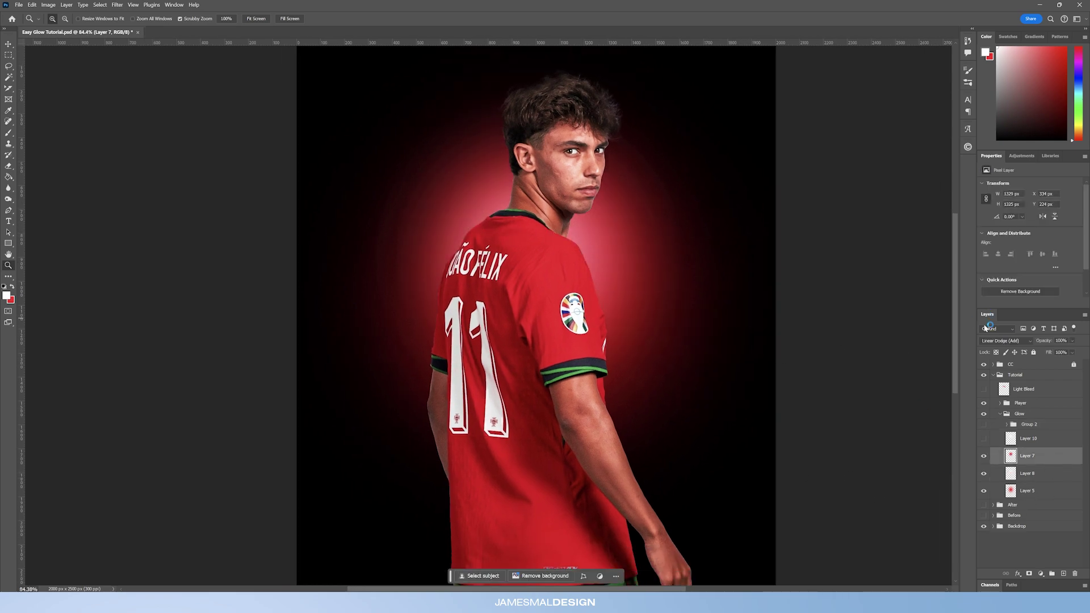
{"action": "left_click", "coordinate": [984, 439]}
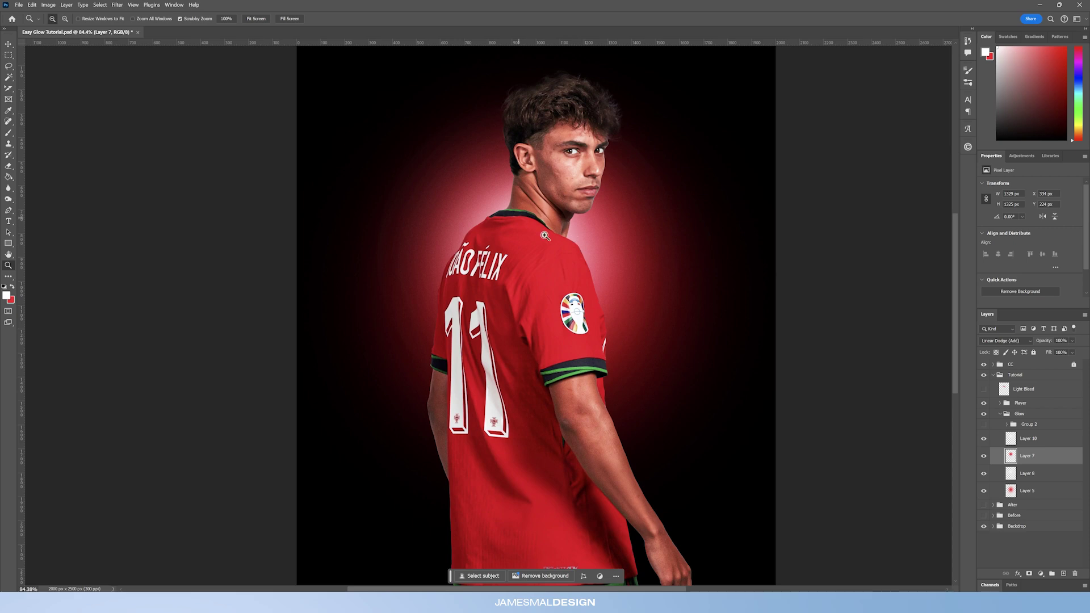
{"action": "left_click", "coordinate": [984, 425]}
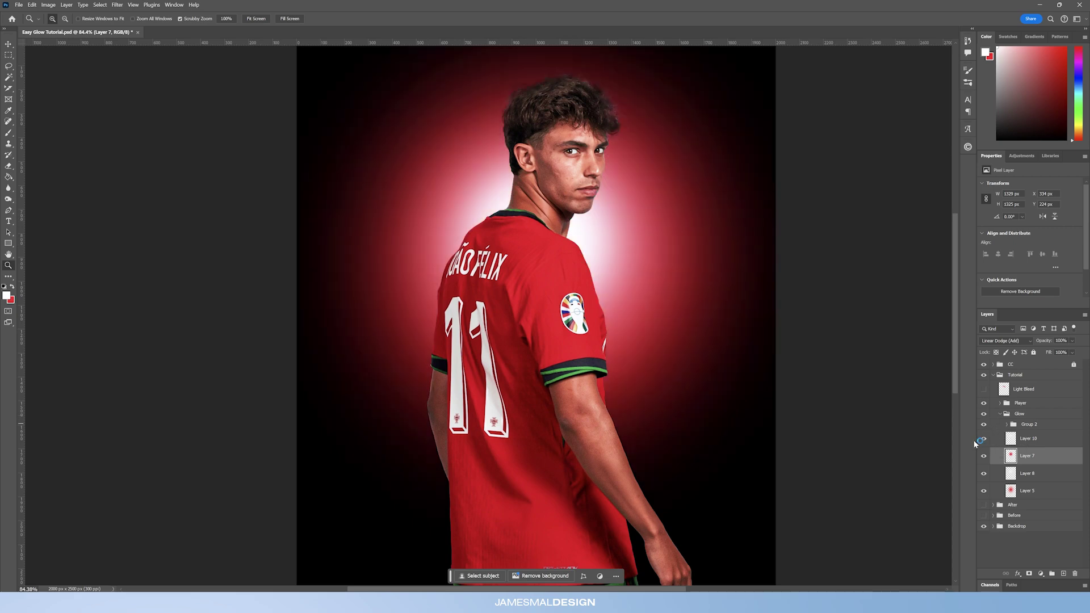
{"action": "left_click", "coordinate": [985, 491]}
Scale the new glow group down with Free Transform and recentre it behind the player's neck and shoulders
{"action": "left_click", "coordinate": [1029, 424]}
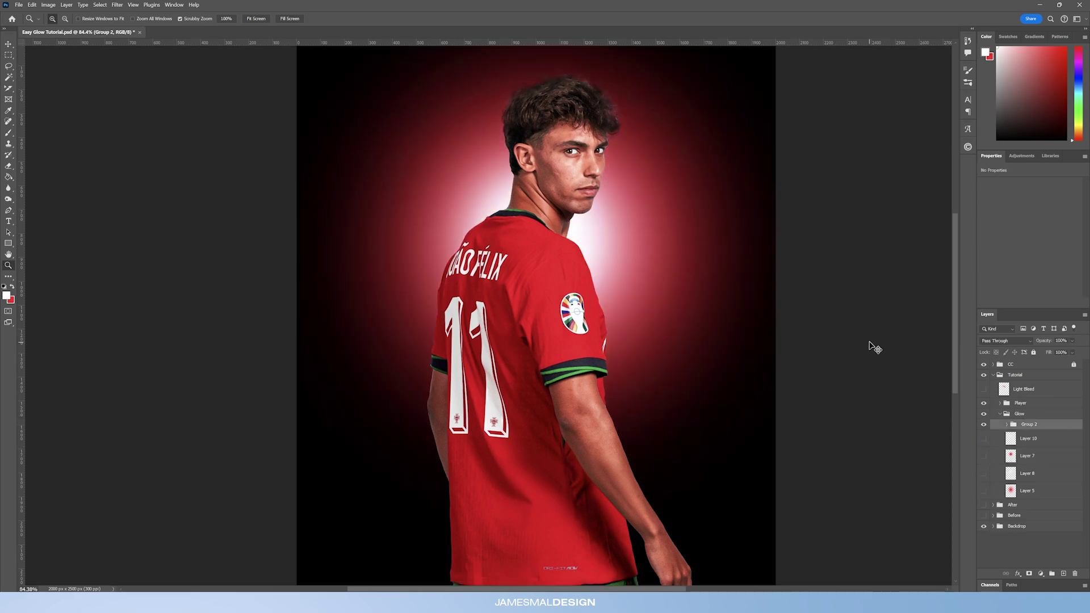
{"action": "key", "text": "ctrl+t"}
{"action": "left_click_drag", "start_coordinate": [776, 306], "coordinate": [730, 306]}
{"action": "left_click_drag", "start_coordinate": [591, 264], "coordinate": [580, 281]}
{"action": "key", "text": "Return"}
{"action": "key", "text": "z"}
{"action": "left_click", "coordinate": [520, 195], "text": "alt"}
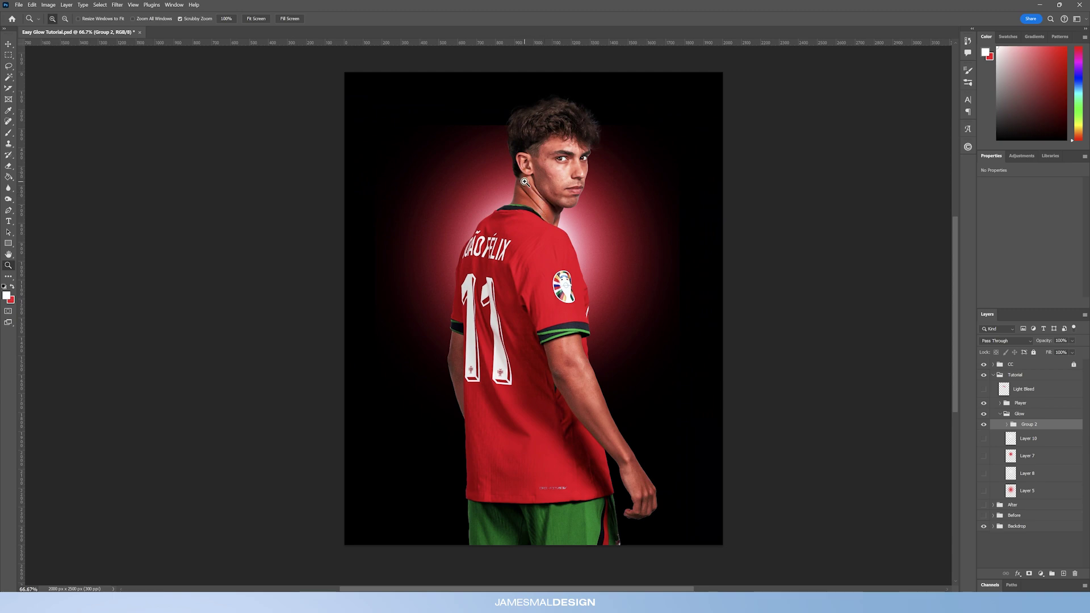
Hide the new glow group and turn on the earlier glow's Layers 10, 7, 8 and 5 instead
{"action": "left_click_drag", "start_coordinate": [525, 182], "coordinate": [533, 182]}
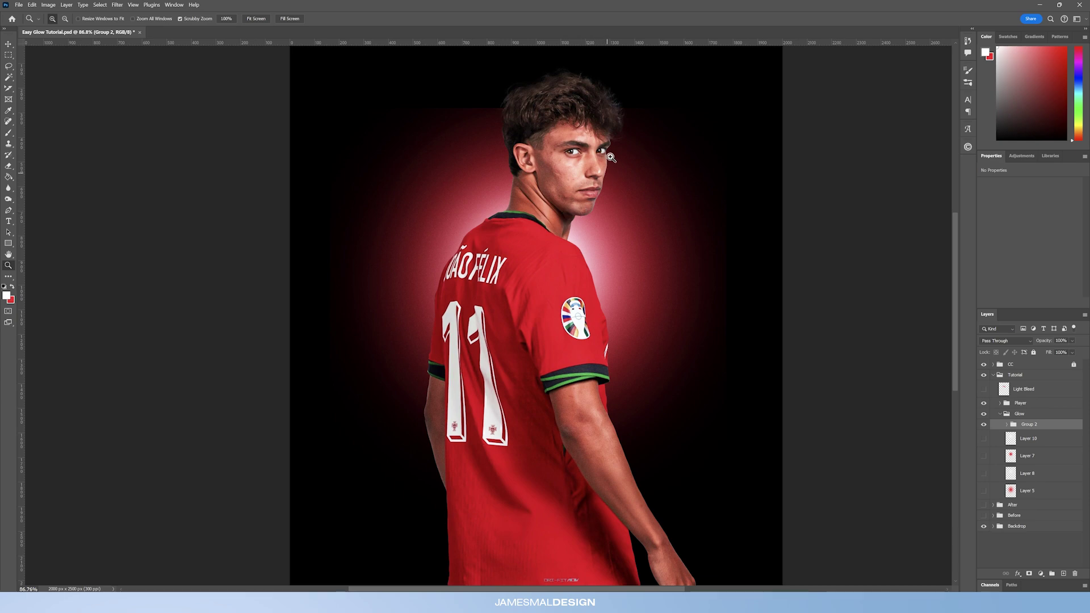
{"action": "left_click", "coordinate": [986, 424]}
{"action": "left_click_drag", "start_coordinate": [984, 439], "coordinate": [985, 492]}
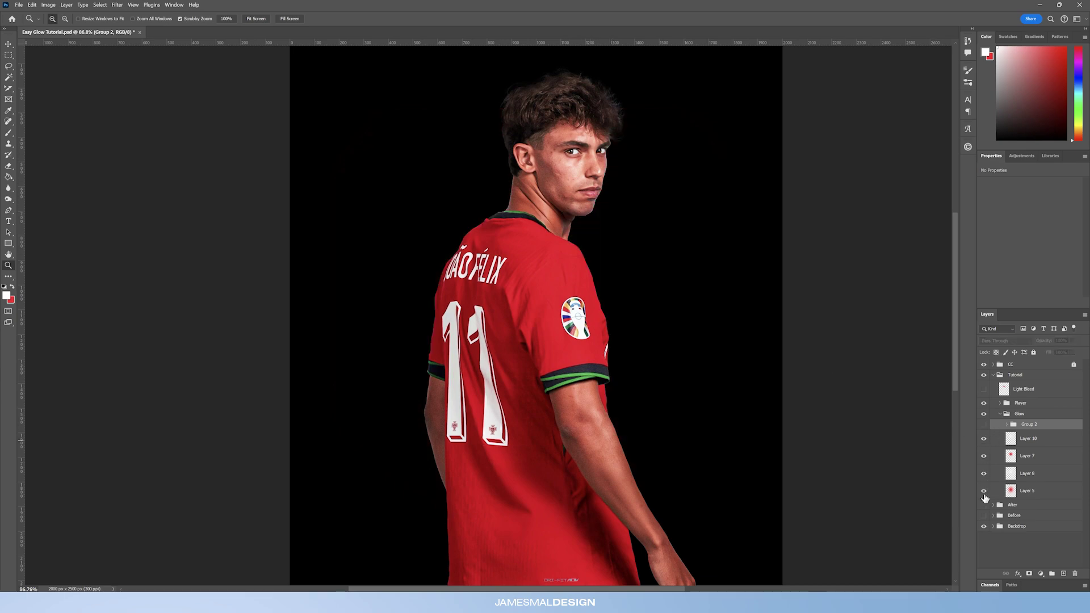
{"action": "scroll", "coordinate": [594, 267], "scroll_direction": "down", "scroll_amount": 3}
{"action": "scroll", "coordinate": [555, 190], "scroll_direction": "up", "scroll_amount": 1}
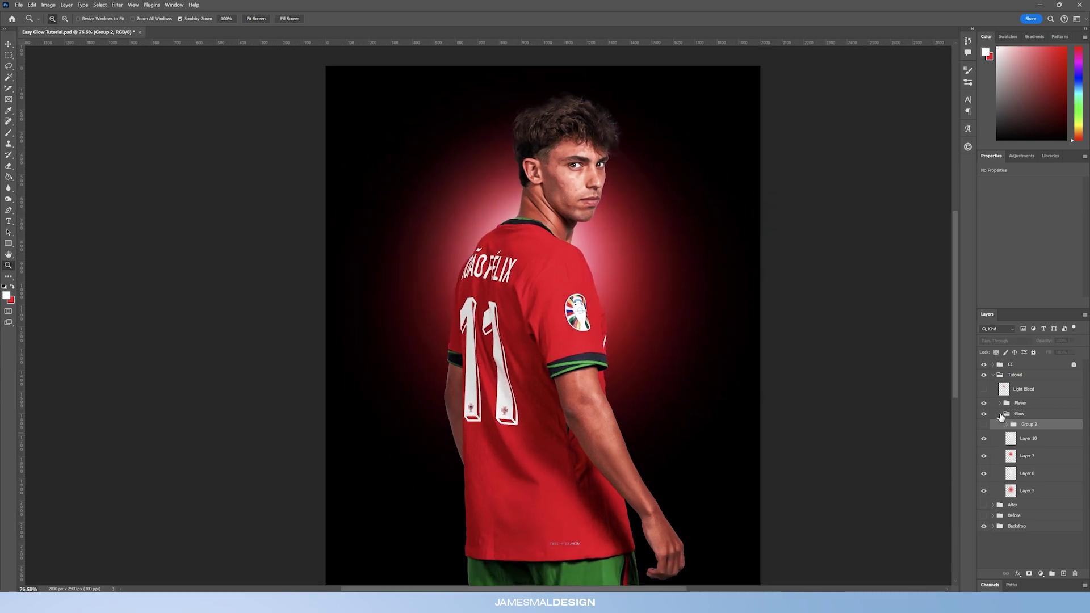
Collapse the Glow group and expand the Player group down to its lowest adjustment layers
{"action": "left_click", "coordinate": [1000, 414]}
{"action": "scroll", "coordinate": [561, 232], "scroll_direction": "up", "scroll_amount": 1}
{"action": "left_click", "coordinate": [999, 405]}
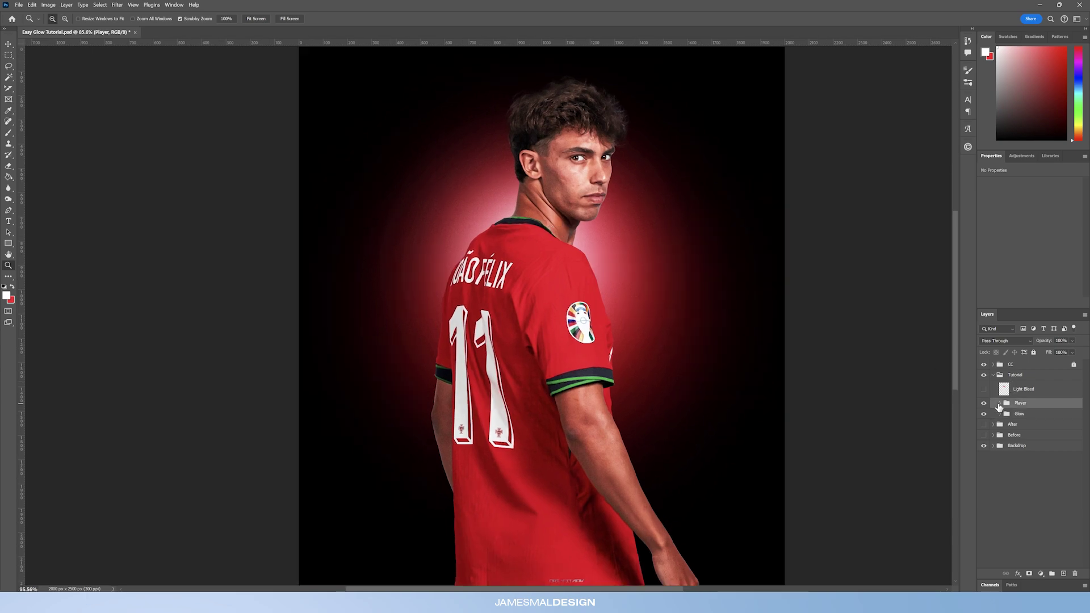
{"action": "left_click", "coordinate": [1000, 403]}
{"action": "scroll", "coordinate": [1045, 454], "scroll_direction": "down", "scroll_amount": 3}
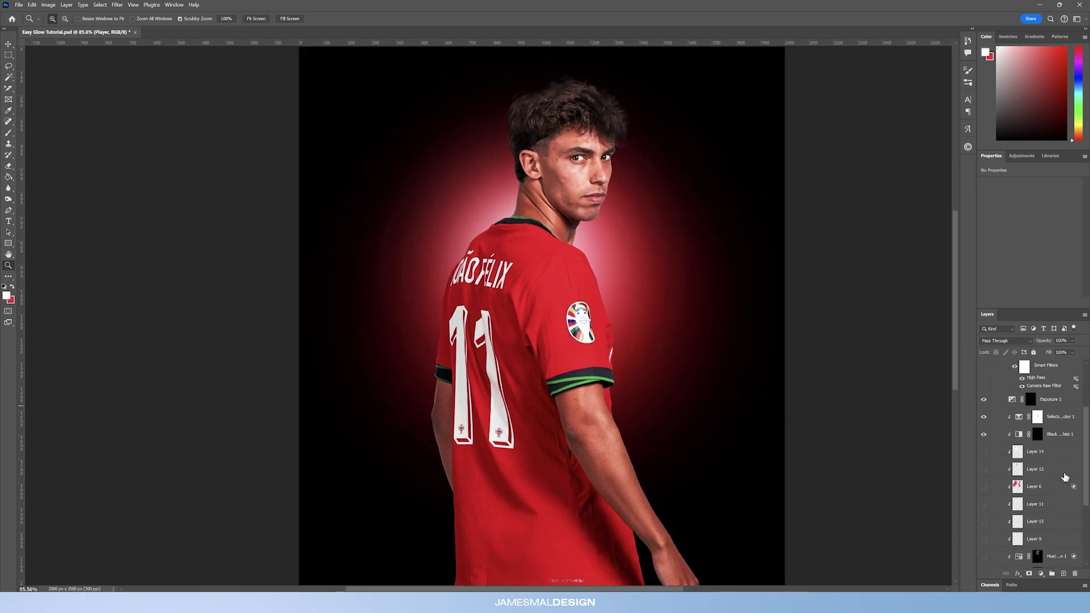
{"action": "scroll", "coordinate": [1050, 482], "scroll_direction": "down", "scroll_amount": 2}
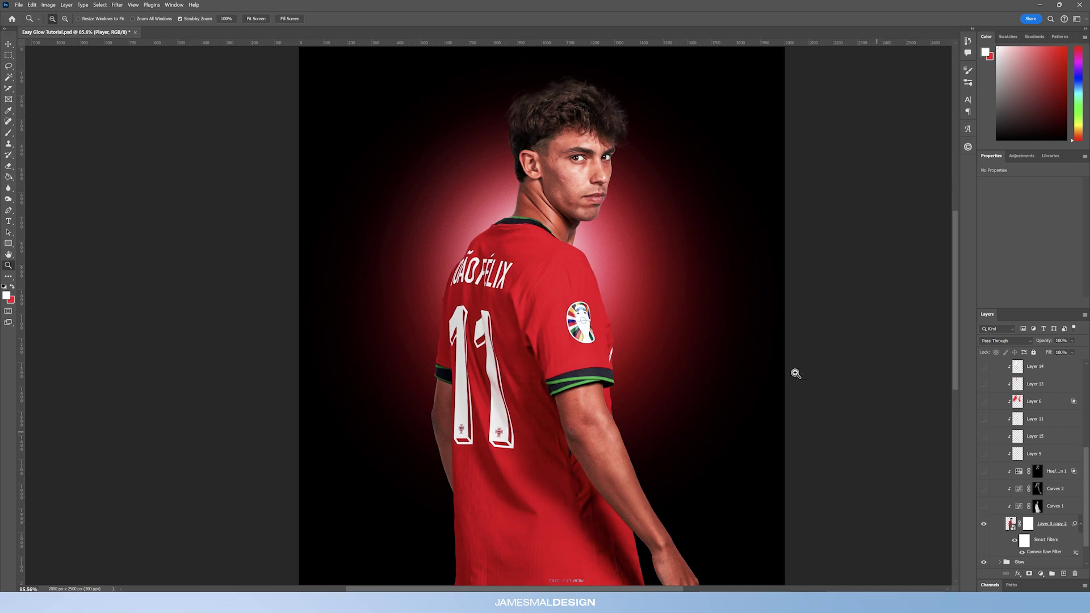
Compare the player with and without the Curves 1 darkening, leaving that layer hidden
{"action": "left_click", "coordinate": [984, 506]}
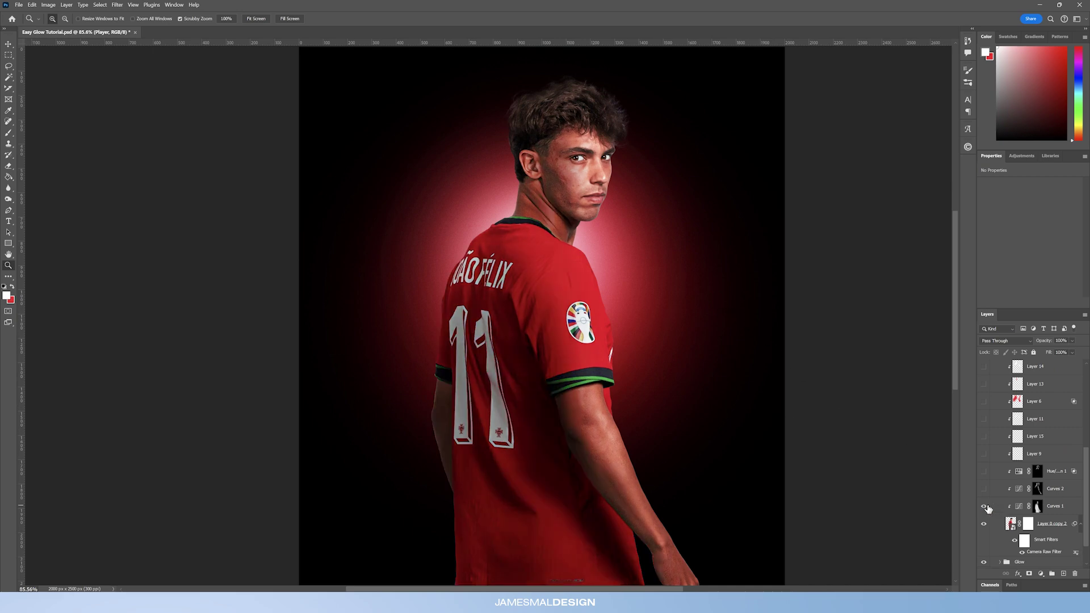
{"action": "left_click", "coordinate": [564, 282], "text": "alt"}
{"action": "left_click", "coordinate": [561, 232]}
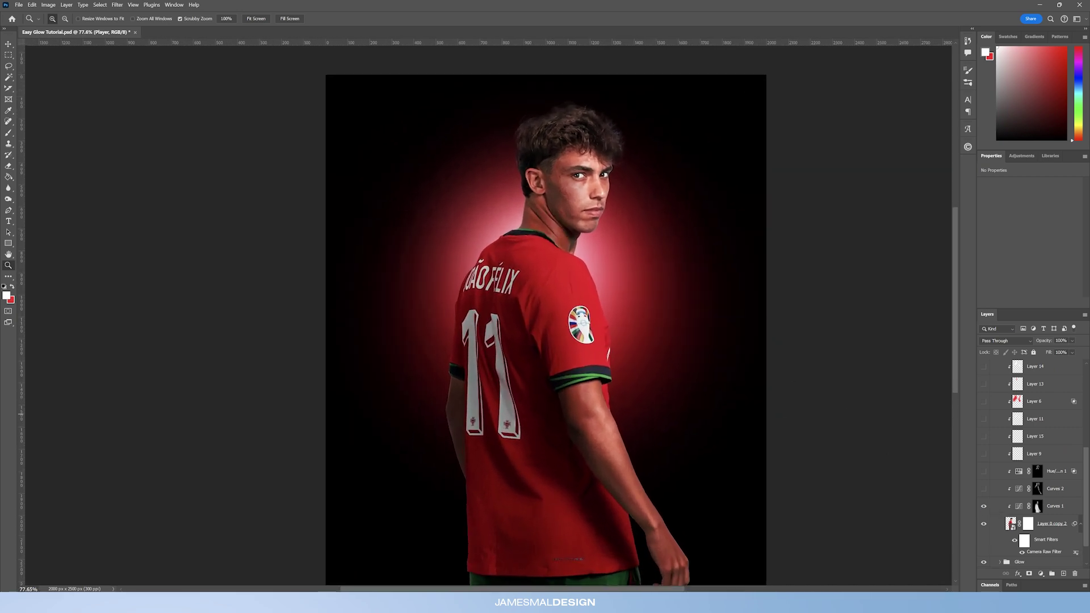
{"action": "left_click", "coordinate": [984, 511]}
{"action": "left_click", "coordinate": [984, 510]}
{"action": "left_click", "coordinate": [984, 509]}
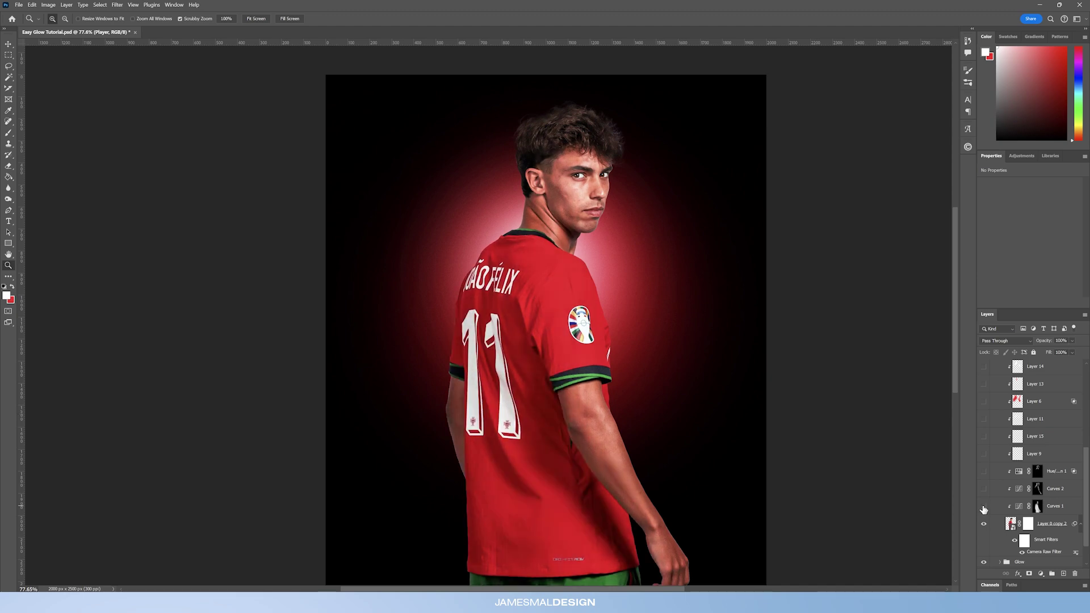
{"action": "left_click", "coordinate": [985, 506]}
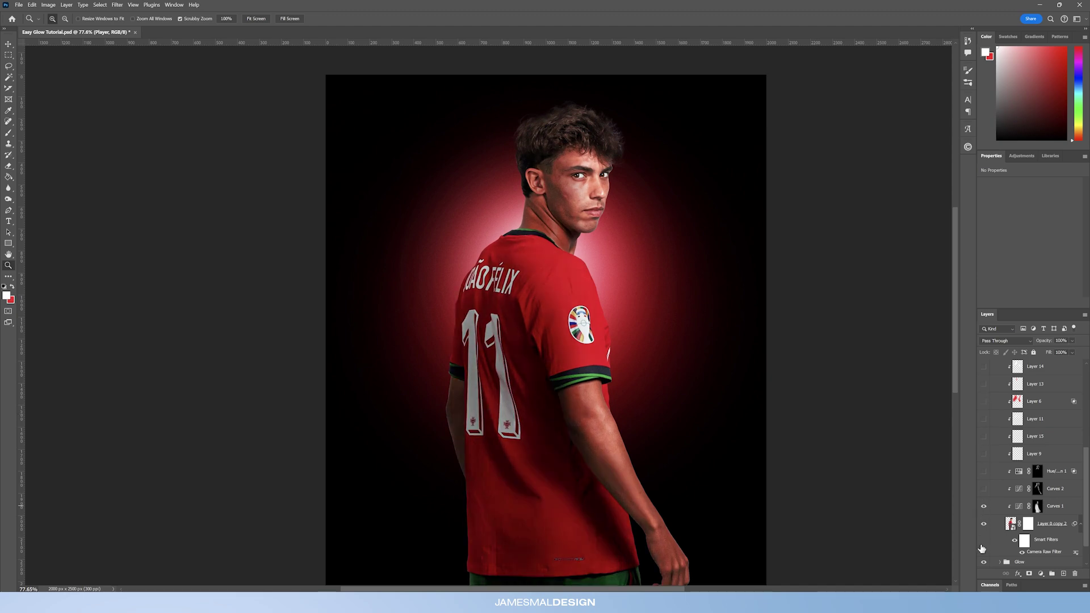
{"action": "left_click", "coordinate": [986, 510]}
{"action": "left_click", "coordinate": [985, 508]}
{"action": "left_click", "coordinate": [984, 506]}
Add a Curves adjustment above Curves 1, lower its white output to 105 and pull down the midtones, and invert its mask to black
{"action": "left_click", "coordinate": [1038, 506]}
{"action": "left_click", "coordinate": [1041, 574]}
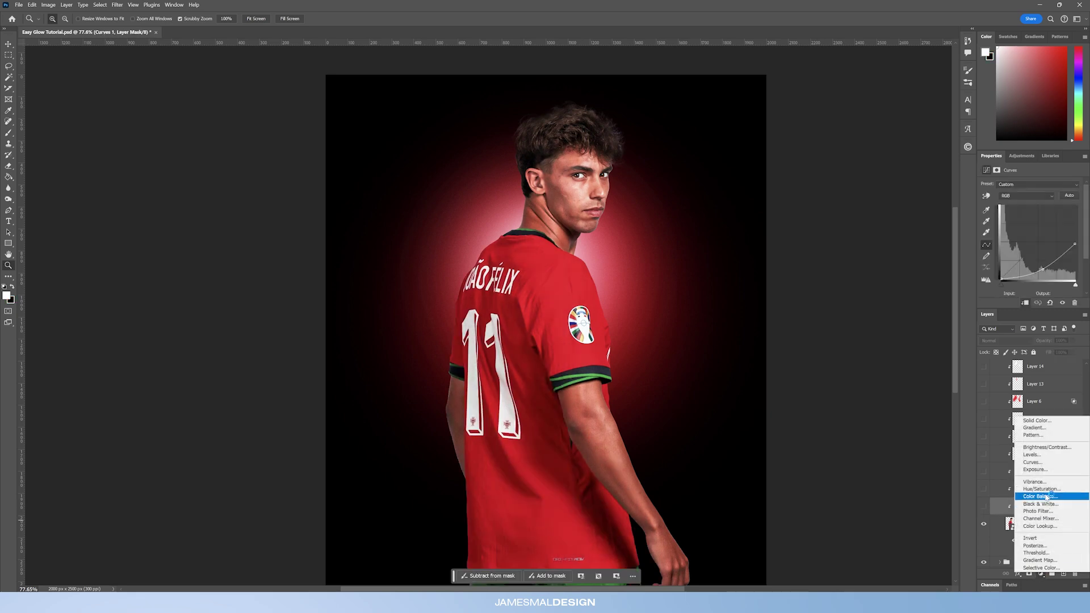
{"action": "left_click", "coordinate": [1038, 462]}
{"action": "left_click_drag", "start_coordinate": [1073, 205], "coordinate": [1075, 207]}
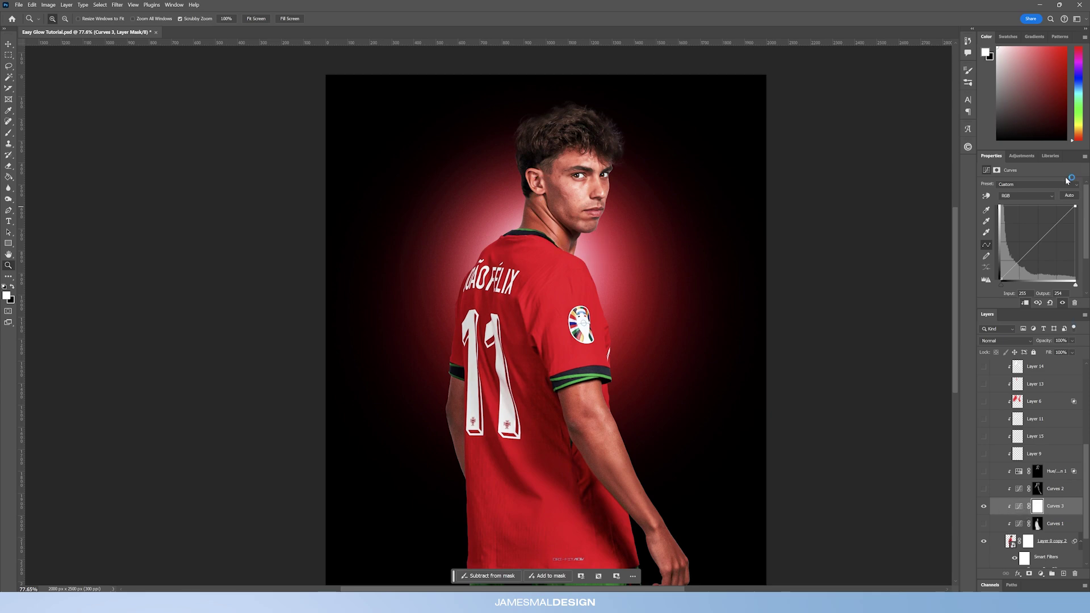
{"action": "left_click_drag", "start_coordinate": [1074, 207], "coordinate": [1084, 248]}
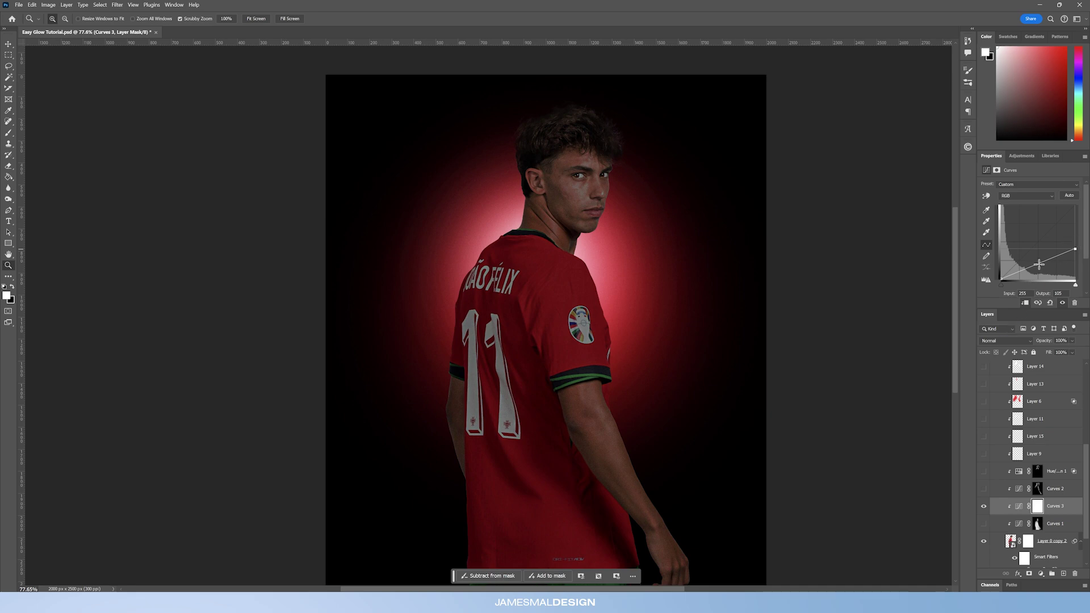
{"action": "left_click_drag", "start_coordinate": [1044, 261], "coordinate": [1044, 265]}
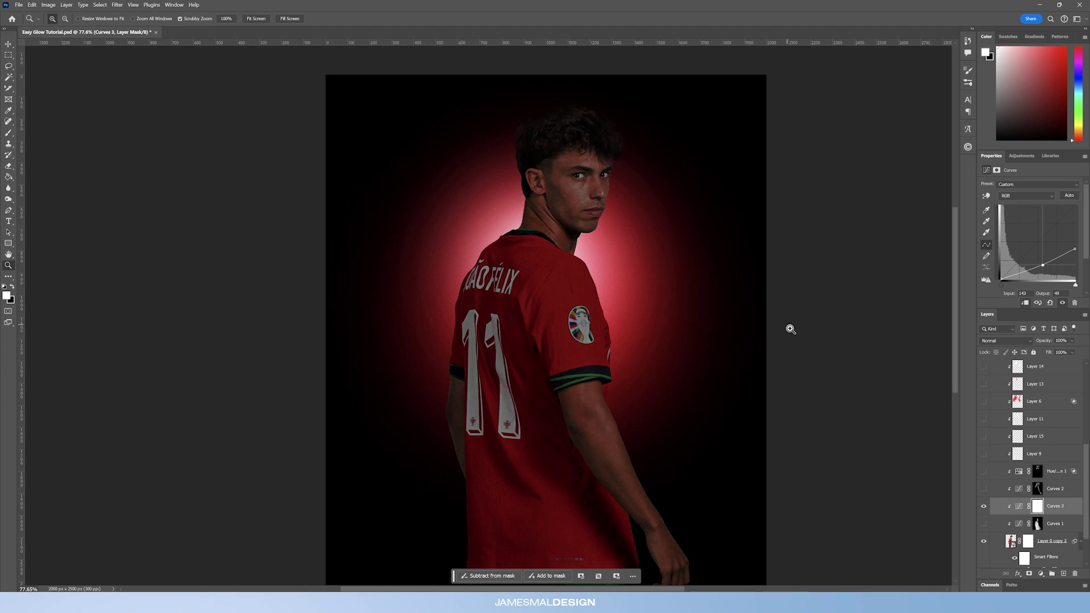
{"action": "key", "text": "ctrl+i"}
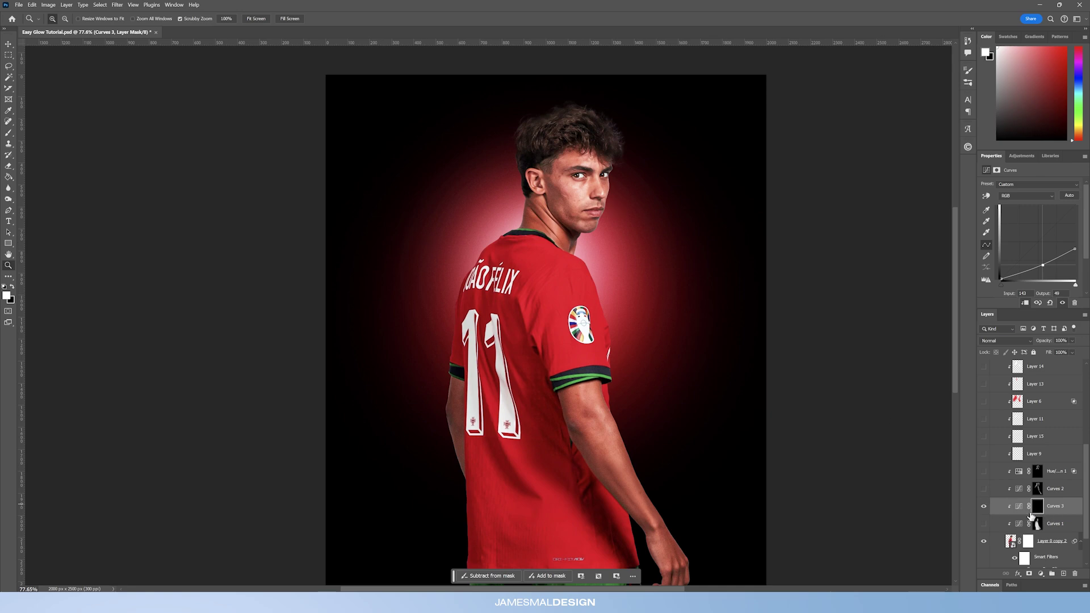
Paint white on the new Curves mask over the shirt's back with a soft brush at 13% opacity
{"action": "left_click", "coordinate": [9, 133]}
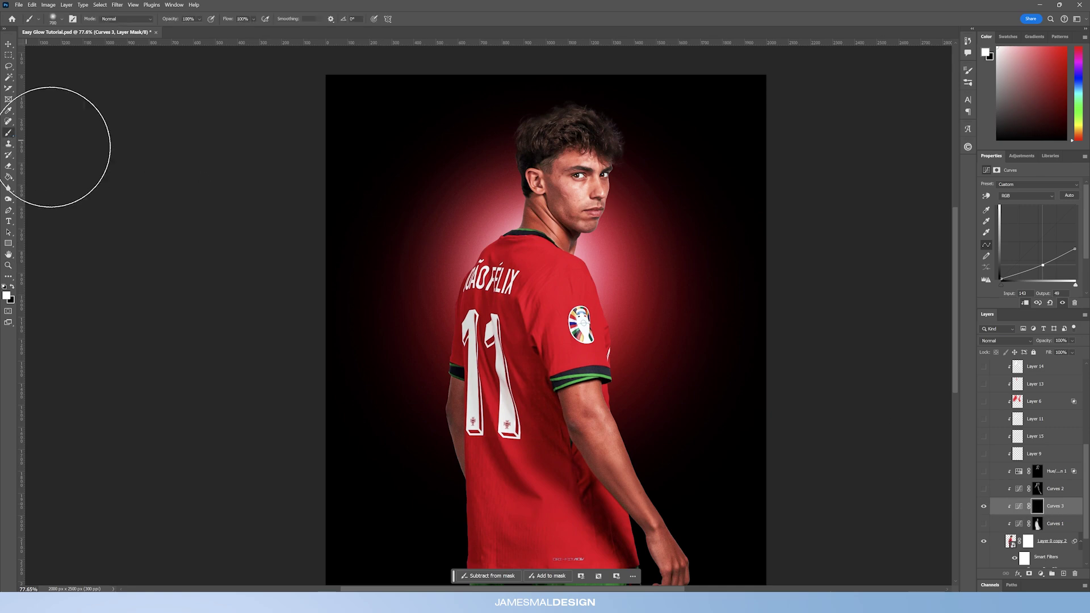
{"action": "key", "text": "bracketleft"}
{"action": "key", "text": "bracketleft"}
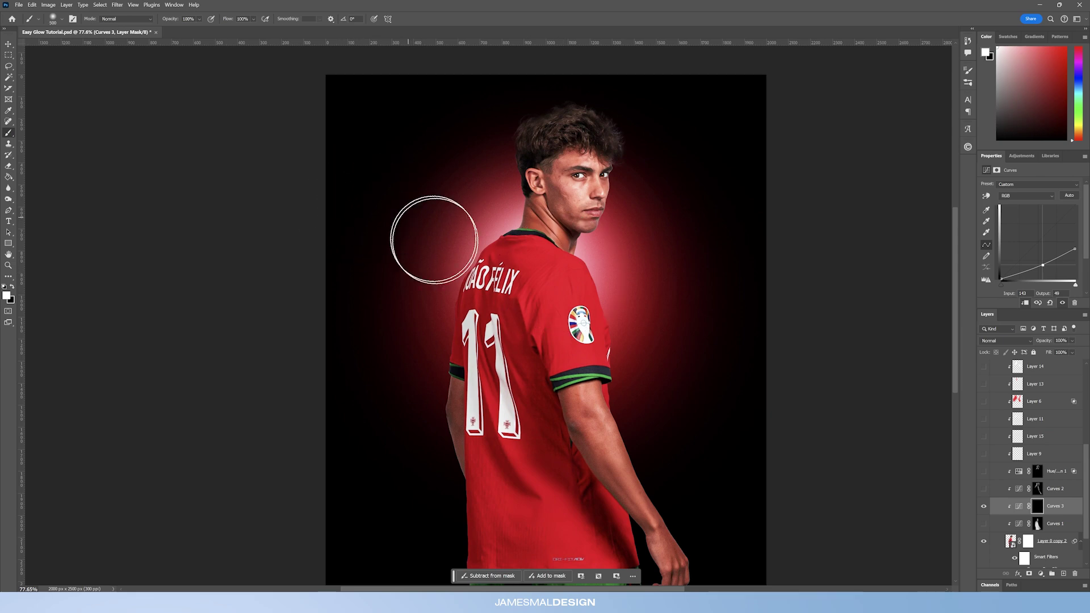
{"action": "left_click_drag", "start_coordinate": [169, 24], "coordinate": [129, 59]}
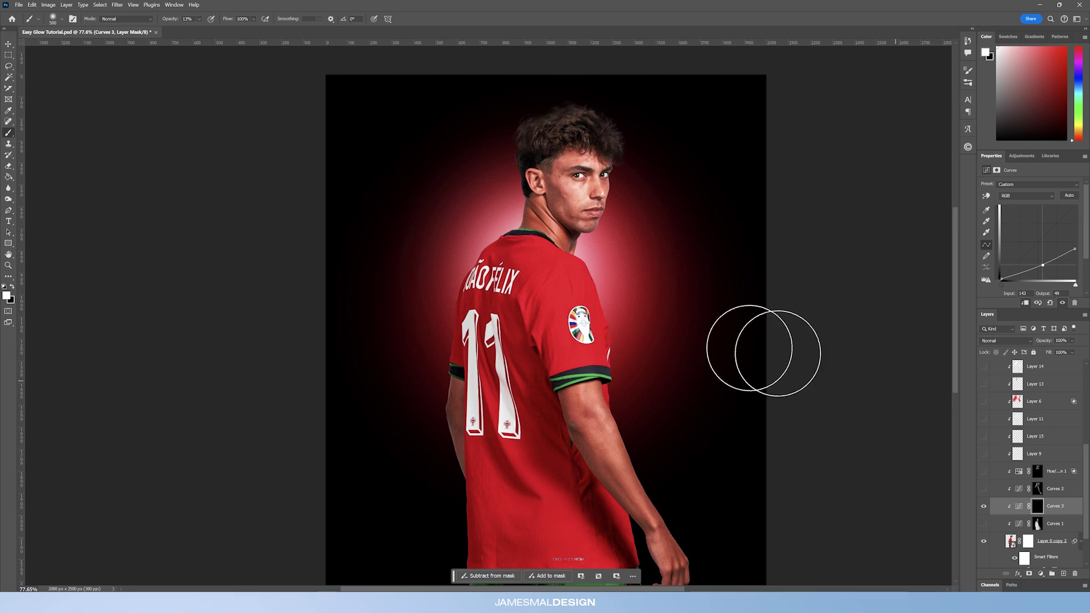
{"action": "scroll", "coordinate": [681, 318], "scroll_direction": "down", "scroll_amount": 3}
{"action": "key", "text": "bracketleft"}
{"action": "key", "text": "bracketleft"}
{"action": "mouse_move", "coordinate": [534, 304]}
{"action": "left_mouse_down"}
{"action": "mouse_move", "coordinate": [525, 284]}
{"action": "mouse_move", "coordinate": [524, 348]}
{"action": "left_mouse_up"}
{"action": "key", "text": "bracketright"}
{"action": "key", "text": "bracketright"}
{"action": "key", "text": "bracketright"}
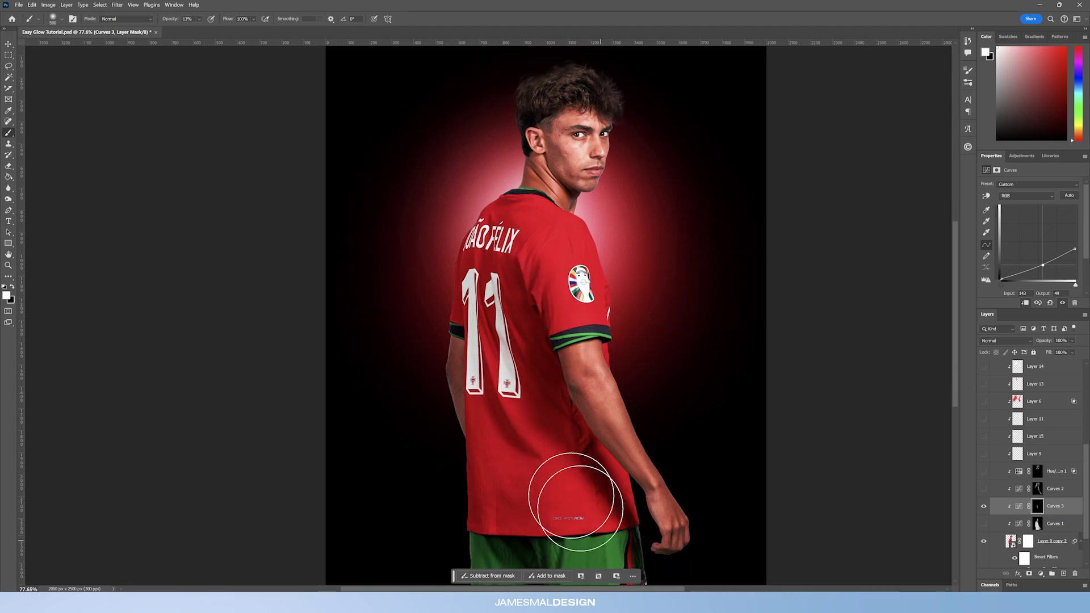
Build up the mask shading over the shirt number, name and shorts, varying the brush between about 150 and 400 px
{"action": "scroll", "coordinate": [513, 340], "scroll_direction": "down", "scroll_amount": 4}
{"action": "key", "text": "bracketleft"}
{"action": "key", "text": "bracketleft"}
{"action": "key", "text": "bracketleft"}
{"action": "key", "text": "bracketleft"}
{"action": "key", "text": "bracketleft"}
{"action": "key", "text": "bracketleft"}
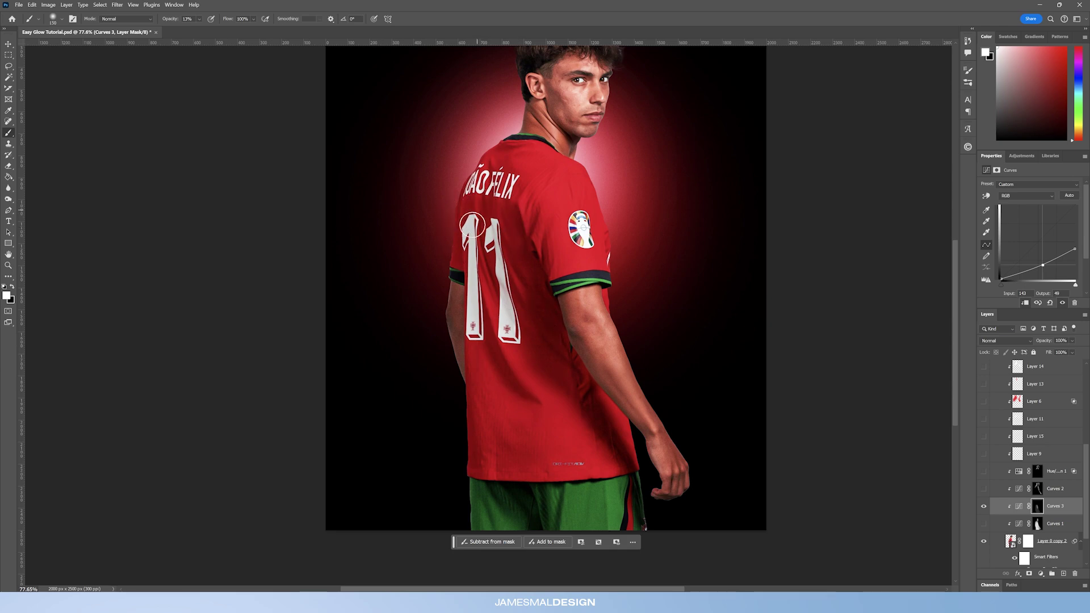
{"action": "key", "text": "bracketright"}
{"action": "key", "text": "bracketright"}
{"action": "key", "text": "bracketright"}
{"action": "key", "text": "bracketright"}
{"action": "key", "text": "bracketright"}
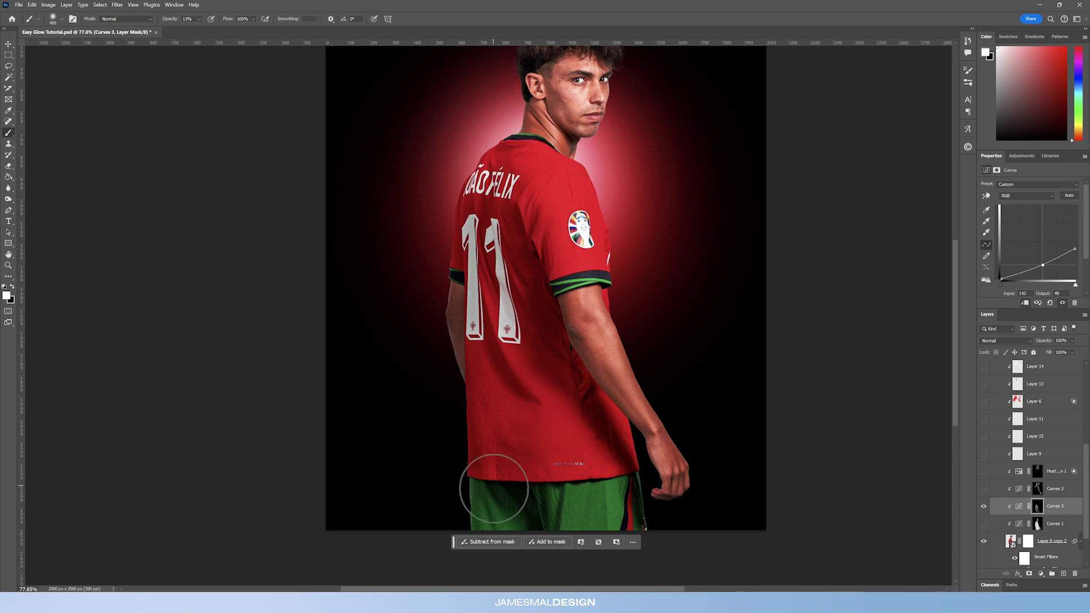
{"action": "key", "text": "bracketright"}
{"action": "key", "text": "bracketright"}
{"action": "key", "text": "bracketleft"}
{"action": "key", "text": "bracketleft"}
{"action": "key", "text": "bracketleft"}
{"action": "key", "text": "bracketleft"}
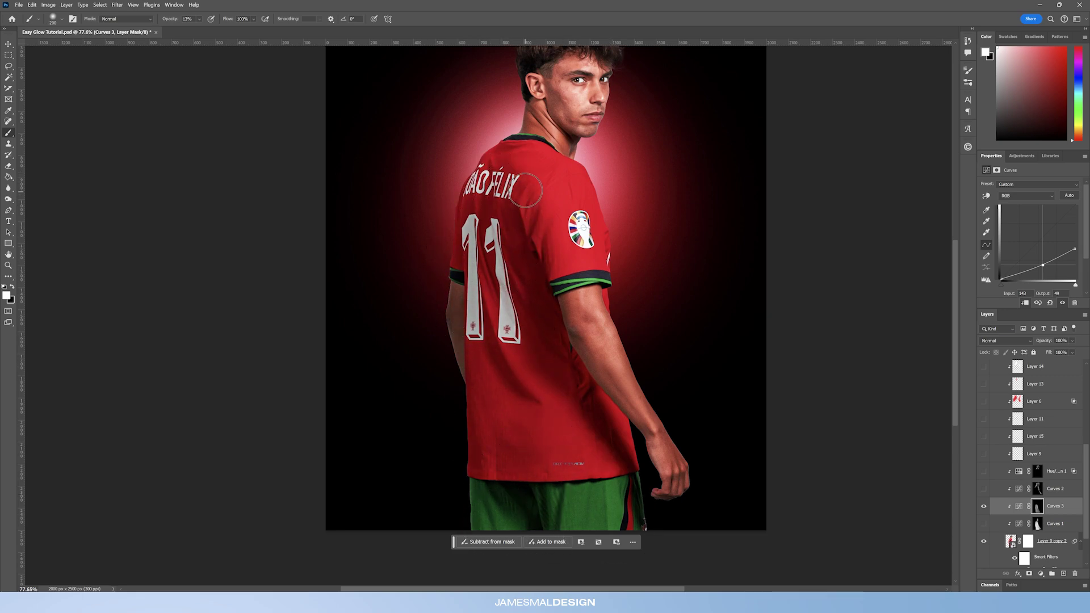
{"action": "key", "text": "bracketleft"}
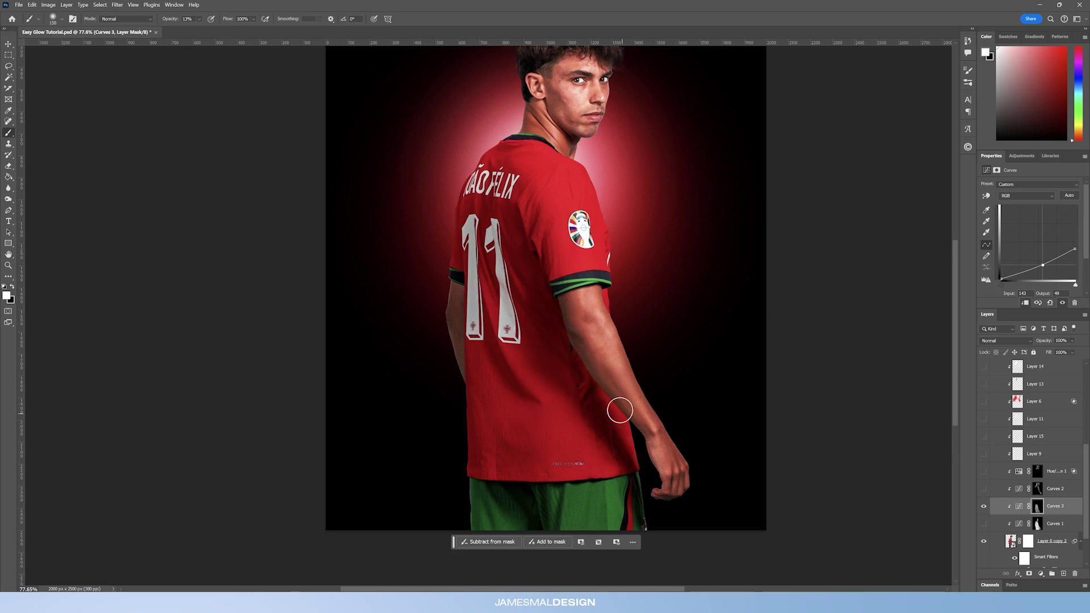
Continue the mask shading along the shirt's lower side, upper back and neck, reducing the brush to 100 px
{"action": "key", "text": "bracketright"}
{"action": "key", "text": "bracketright"}
{"action": "key", "text": "bracketright"}
{"action": "key", "text": "bracketright"}
{"action": "key", "text": "bracketleft"}
{"action": "key", "text": "bracketleft"}
{"action": "key", "text": "bracketleft"}
{"action": "scroll", "coordinate": [515, 275], "scroll_direction": "up", "scroll_amount": 2}
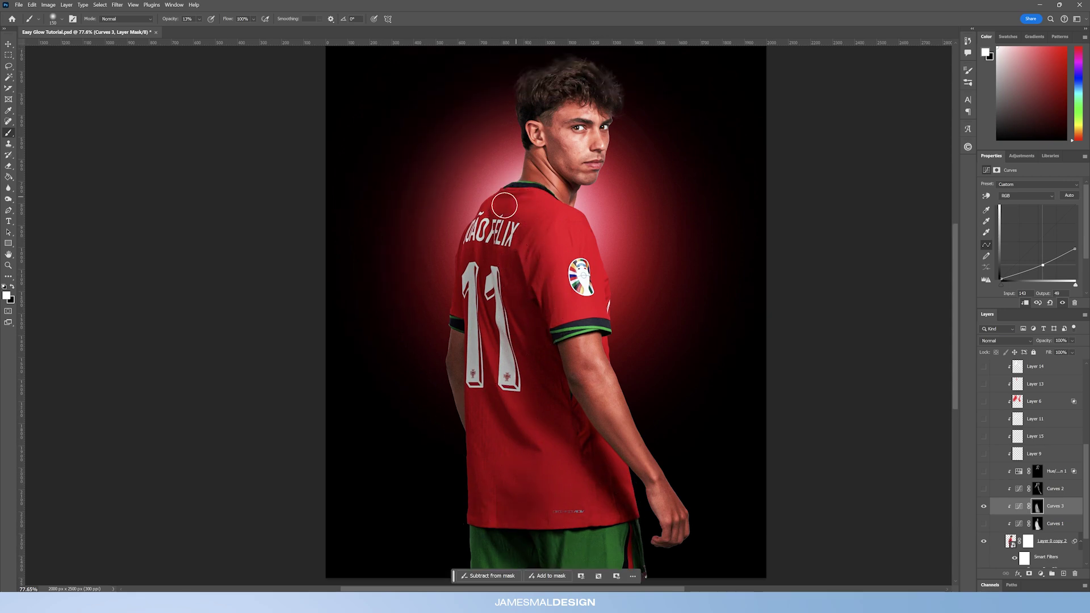
{"action": "key", "text": "bracketleft"}
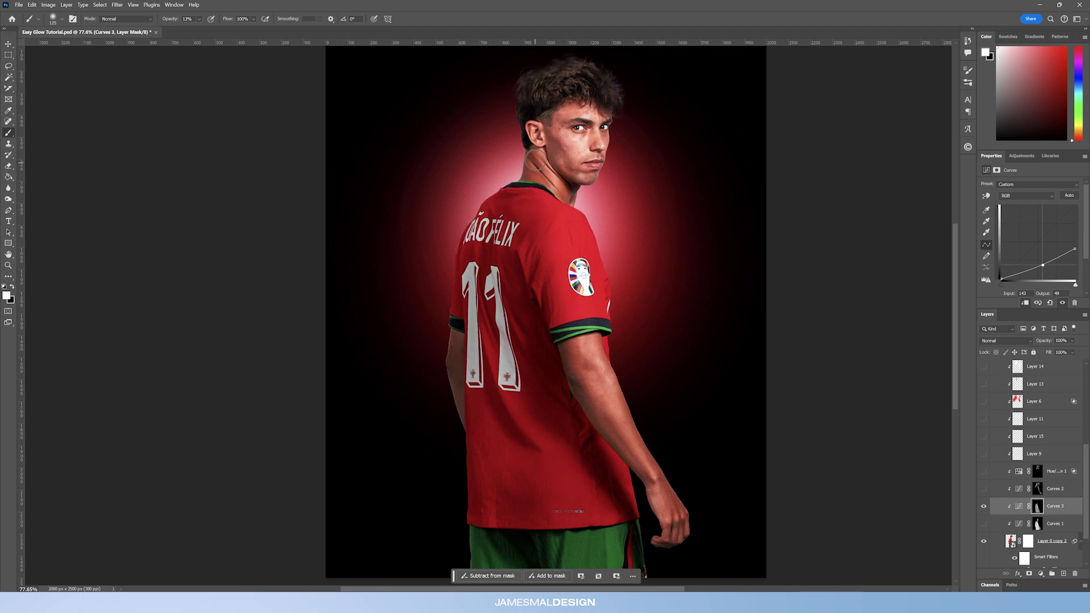
{"action": "key", "text": "bracketleft"}
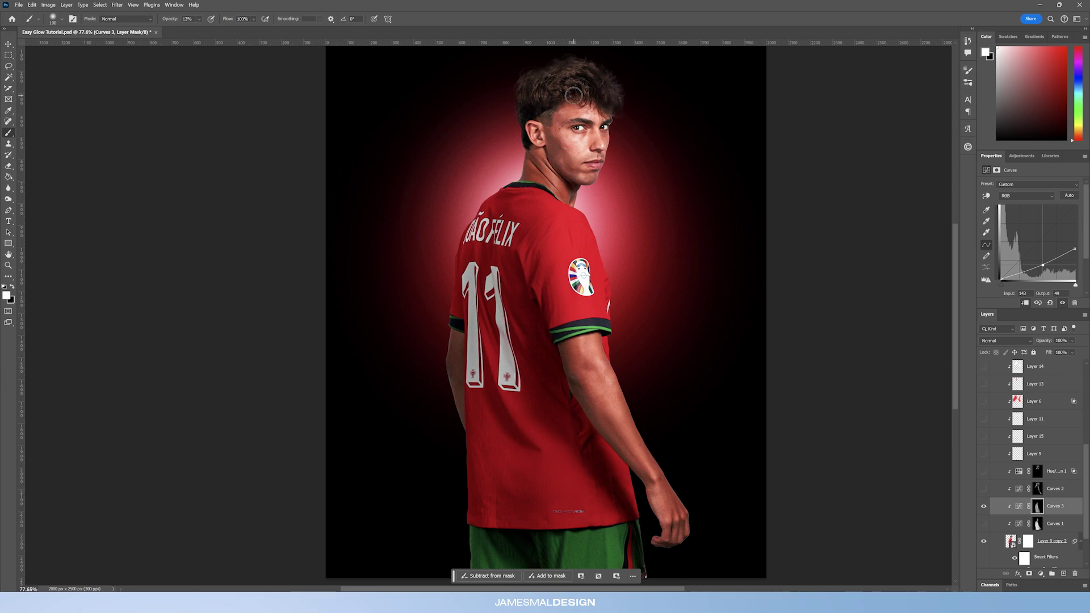
Paint subtle mask shading around the player's ear and head with a brush of about 40 px, resizing it for broader areas
{"action": "key", "text": "bracketleft"}
{"action": "key", "text": "bracketleft"}
{"action": "key", "text": "bracketleft"}
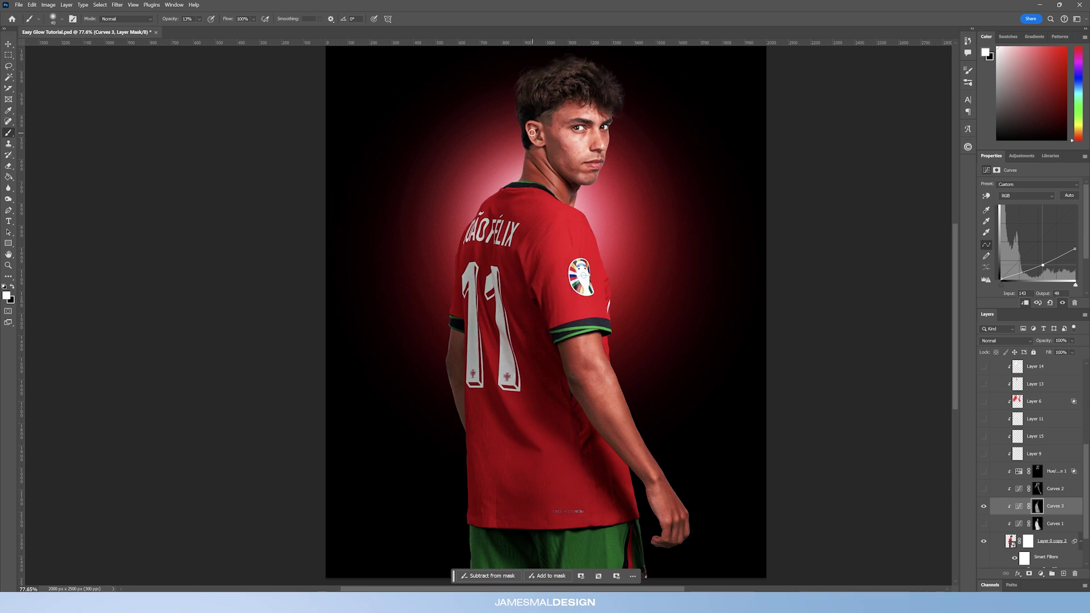
{"action": "key", "text": "bracketleft"}
{"action": "key", "text": "bracketright"}
{"action": "key", "text": "bracketright"}
{"action": "key", "text": "bracketright"}
{"action": "key", "text": "bracketright"}
{"action": "key", "text": "bracketright"}
{"action": "key", "text": "bracketright"}
{"action": "key", "text": "bracketright"}
{"action": "key", "text": "bracketright"}
{"action": "key", "text": "bracketleft"}
{"action": "key", "text": "bracketleft"}
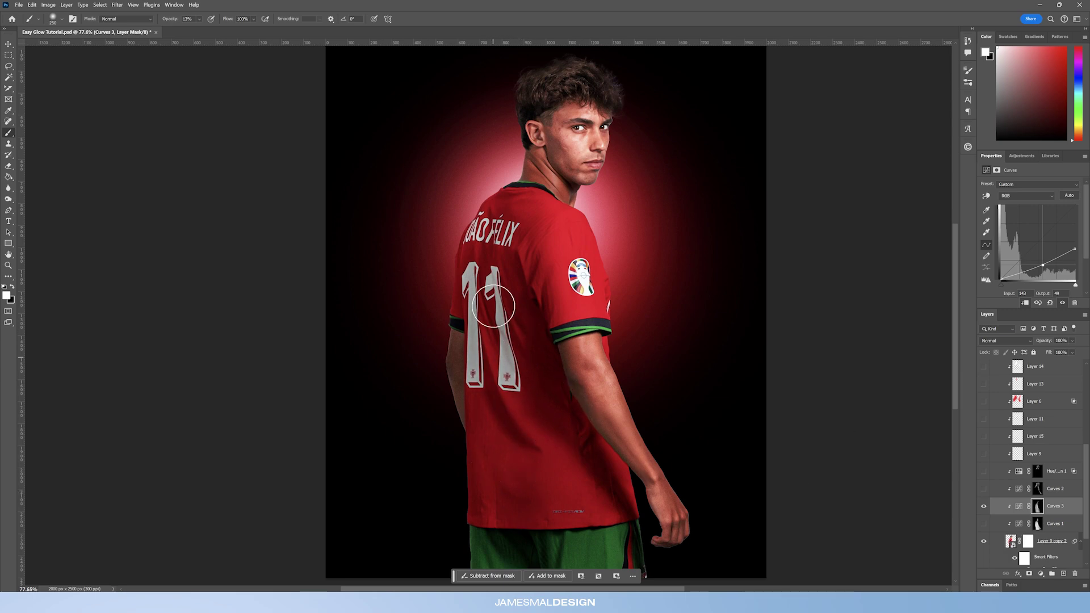
Deepen the mask shading on the shirt and shorts with a 250 px brush, and on the hand and far arm with smaller brushes
{"action": "key", "text": "bracketright"}
{"action": "scroll", "coordinate": [585, 523], "scroll_direction": "down", "scroll_amount": 1}
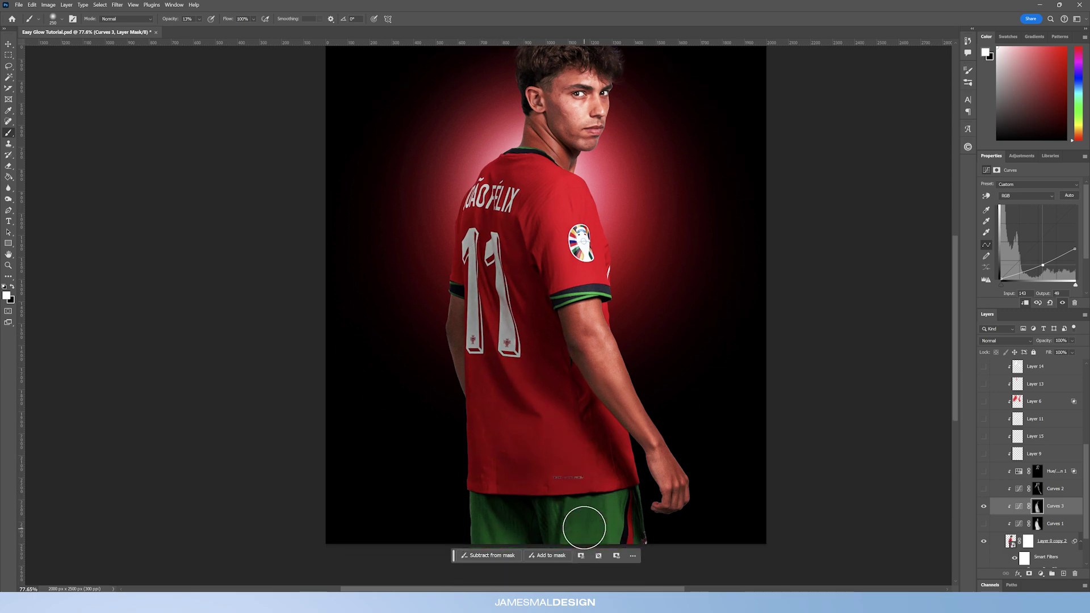
{"action": "key", "text": "bracketleft"}
{"action": "key", "text": "bracketleft"}
{"action": "key", "text": "bracketleft"}
{"action": "key", "text": "bracketleft"}
{"action": "key", "text": "bracketleft"}
{"action": "key", "text": "bracketleft"}
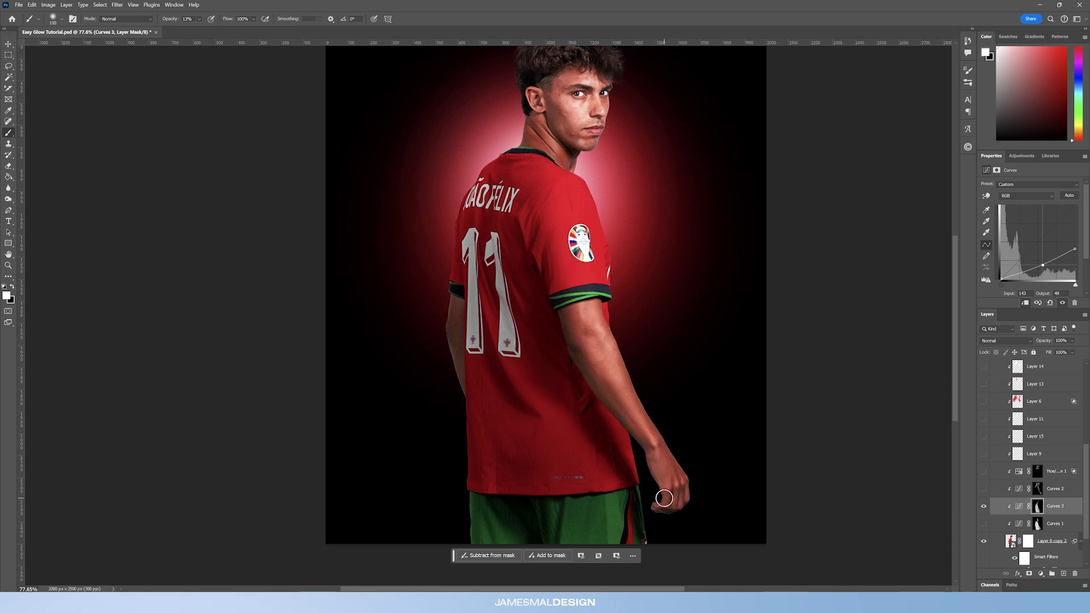
{"action": "key", "text": "bracketleft"}
{"action": "key", "text": "bracketleft"}
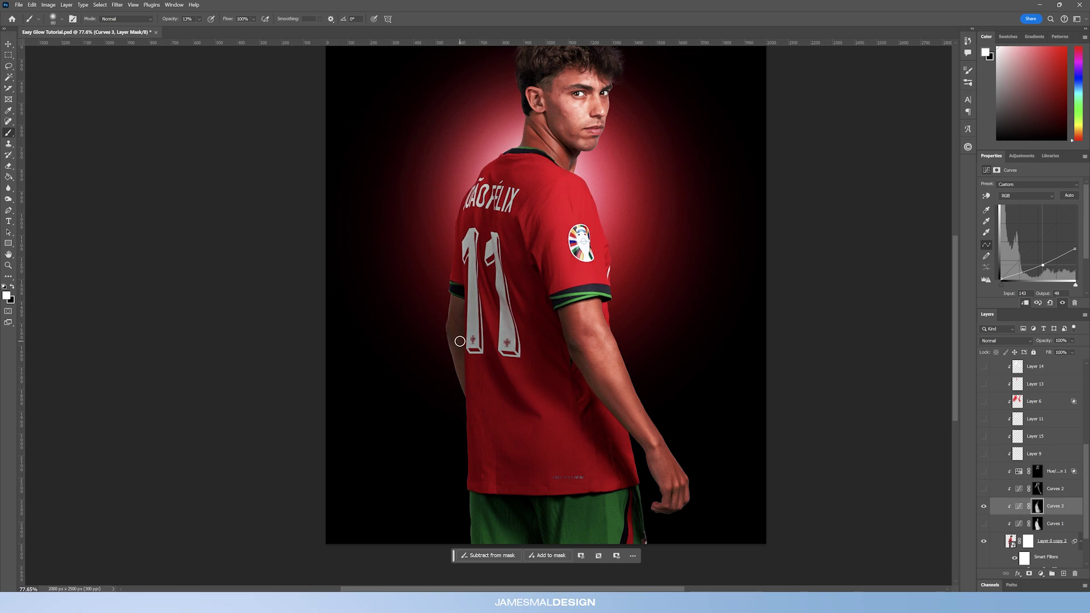
Compare the new Curves shading with the original Curves 1, leaving only Curves 1 visible
{"action": "scroll", "coordinate": [625, 398], "scroll_direction": "up", "scroll_amount": 1}
{"action": "left_click", "coordinate": [985, 506]}
{"action": "left_click", "coordinate": [984, 506]}
{"action": "left_click", "coordinate": [984, 506]}
{"action": "left_click", "coordinate": [982, 506]}
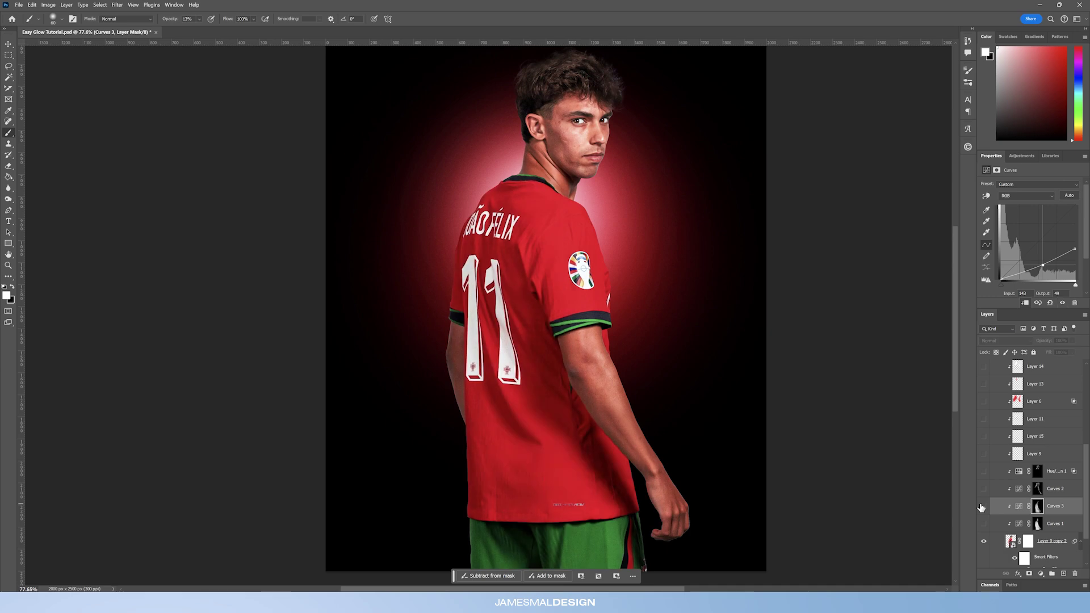
{"action": "left_click", "coordinate": [983, 526]}
{"action": "left_click", "coordinate": [984, 526]}
{"action": "left_click", "coordinate": [984, 526]}
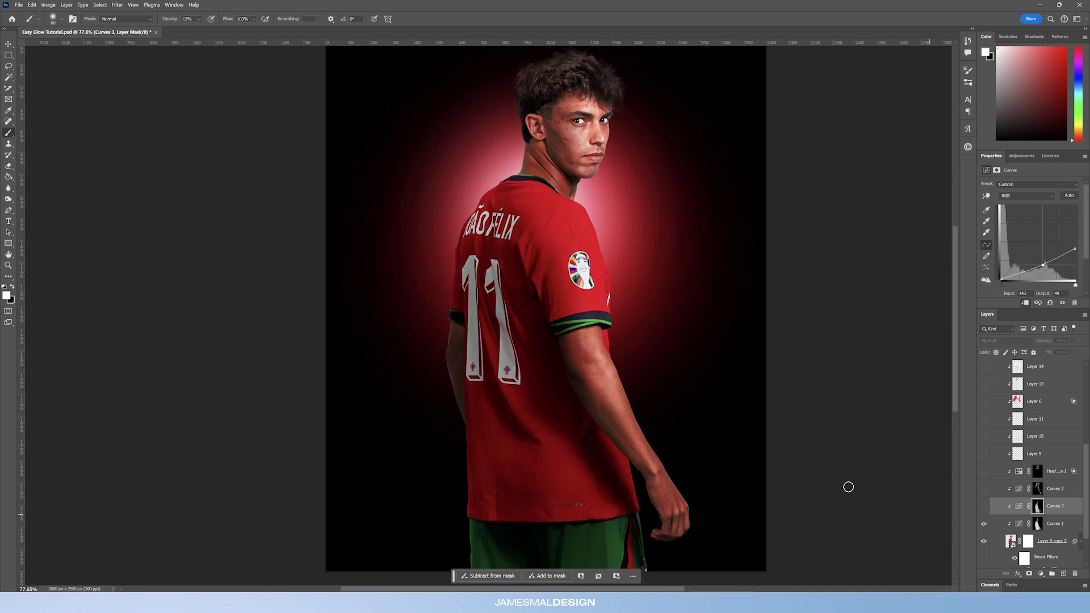
{"action": "scroll", "coordinate": [571, 402], "scroll_direction": "down", "scroll_amount": 1}
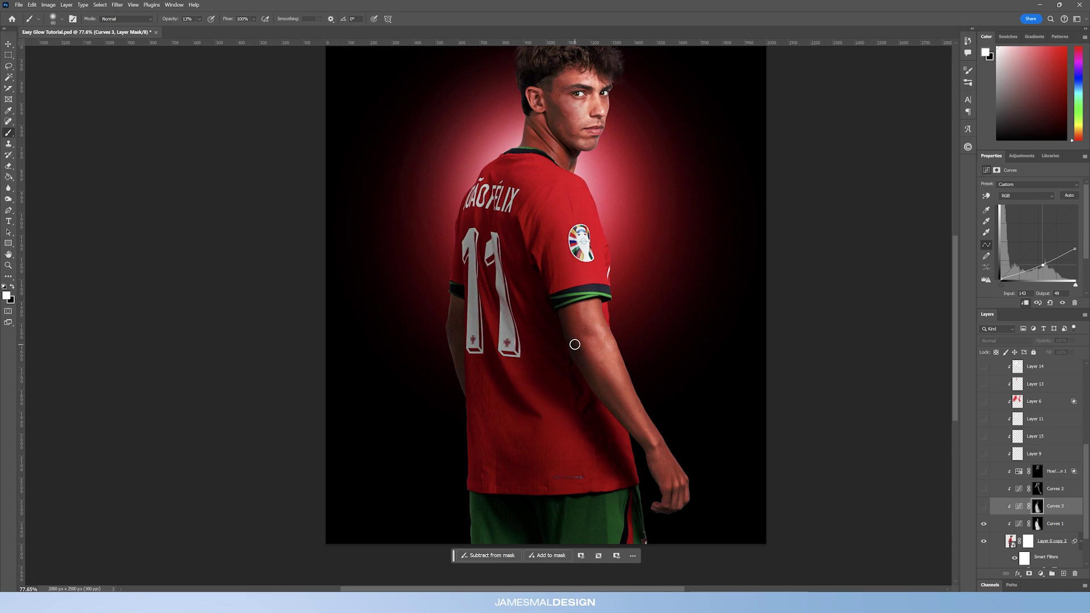
{"action": "scroll", "coordinate": [554, 342], "scroll_direction": "up", "scroll_amount": 2}
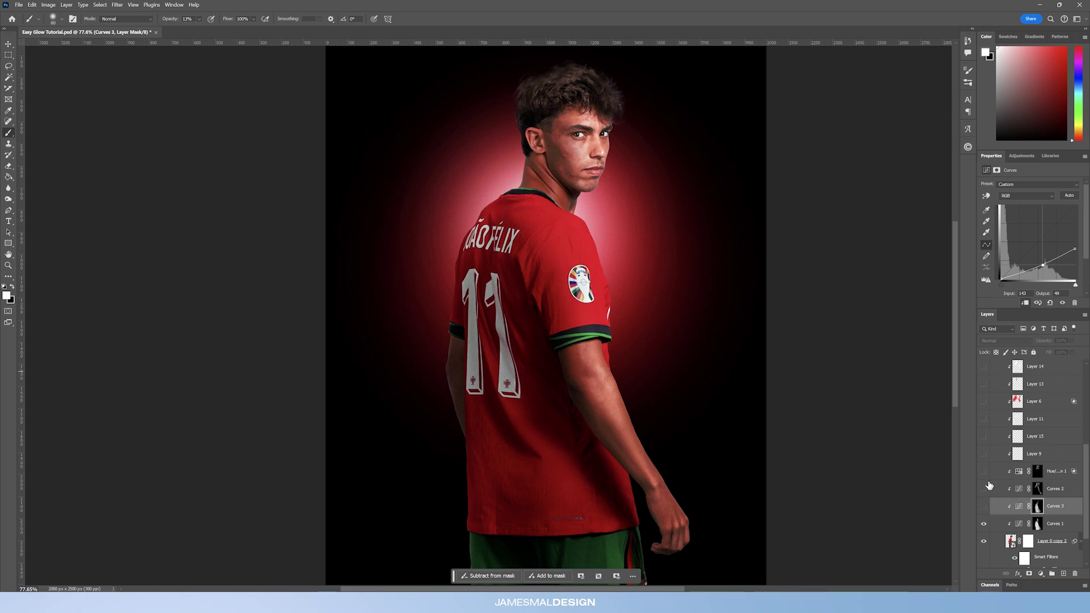
Delete the practice Curves layer above Curves 1 and preview the Curves 2 highlights, leaving Curves 2 hidden
{"action": "key", "text": "Delete"}
{"action": "left_click", "coordinate": [984, 489]}
{"action": "left_click", "coordinate": [984, 489]}
{"action": "left_click", "coordinate": [984, 489]}
{"action": "left_click", "coordinate": [985, 490]}
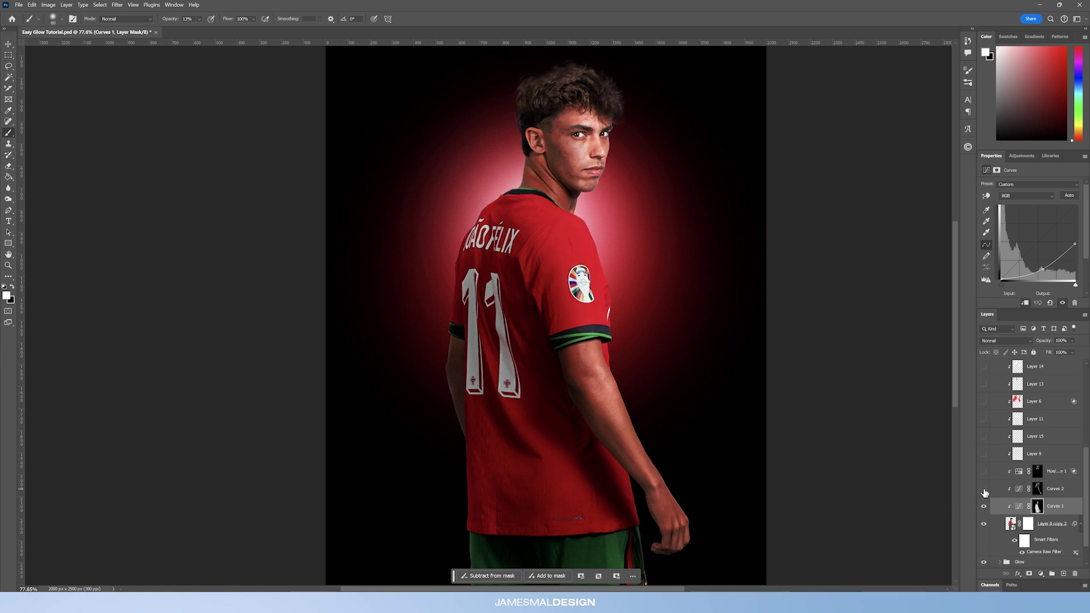
{"action": "left_click", "coordinate": [985, 489]}
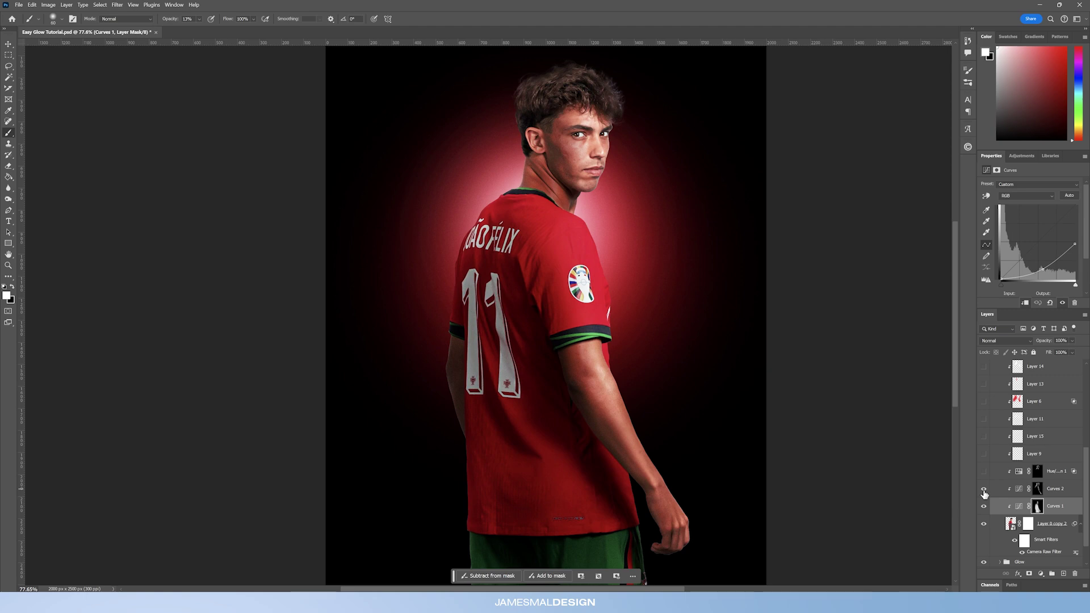
{"action": "left_click", "coordinate": [985, 490]}
Add a clipped brightening Curves layer above Curves 1 with points at input 113/output 255 and 57/142, and invert its mask
{"action": "left_click", "coordinate": [1041, 573]}
{"action": "left_click", "coordinate": [1031, 464]}
{"action": "left_click_drag", "start_coordinate": [1075, 206], "coordinate": [1033, 203]}
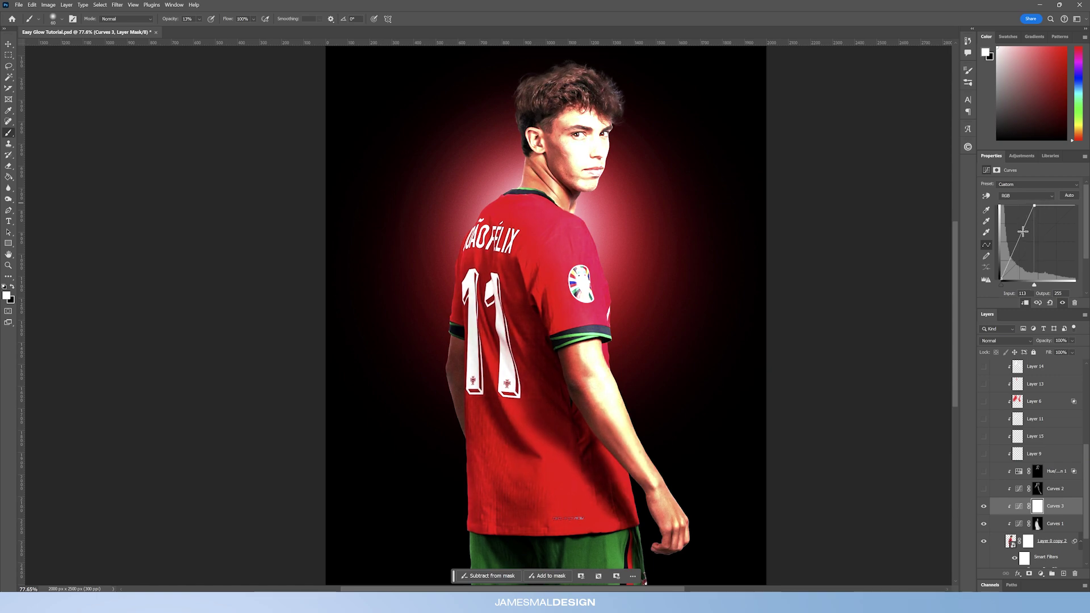
{"action": "left_click_drag", "start_coordinate": [1020, 241], "coordinate": [1017, 239]}
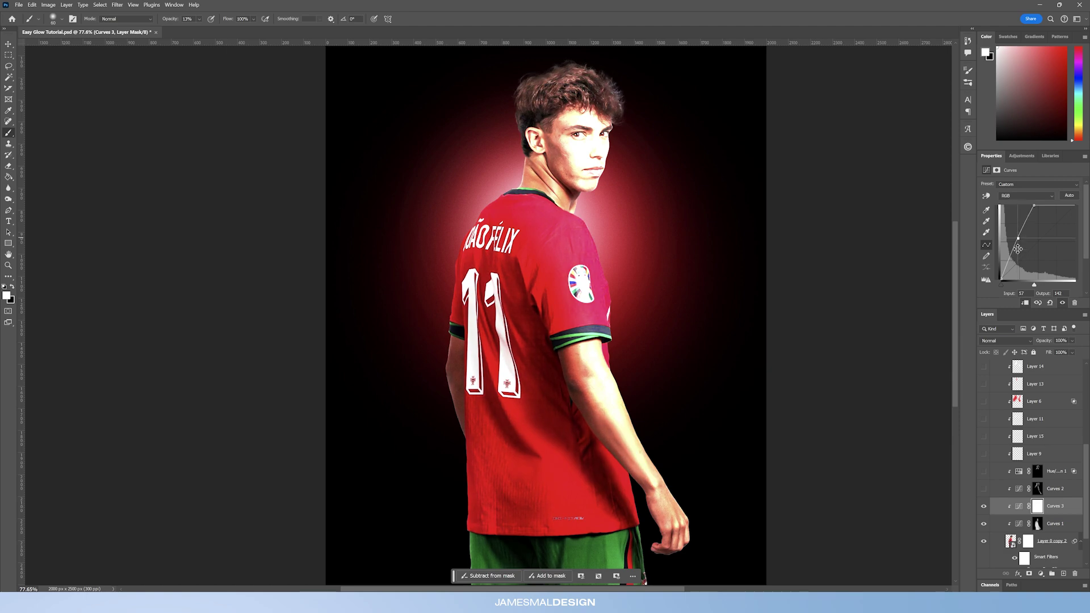
{"action": "key", "text": "ctrl+i"}
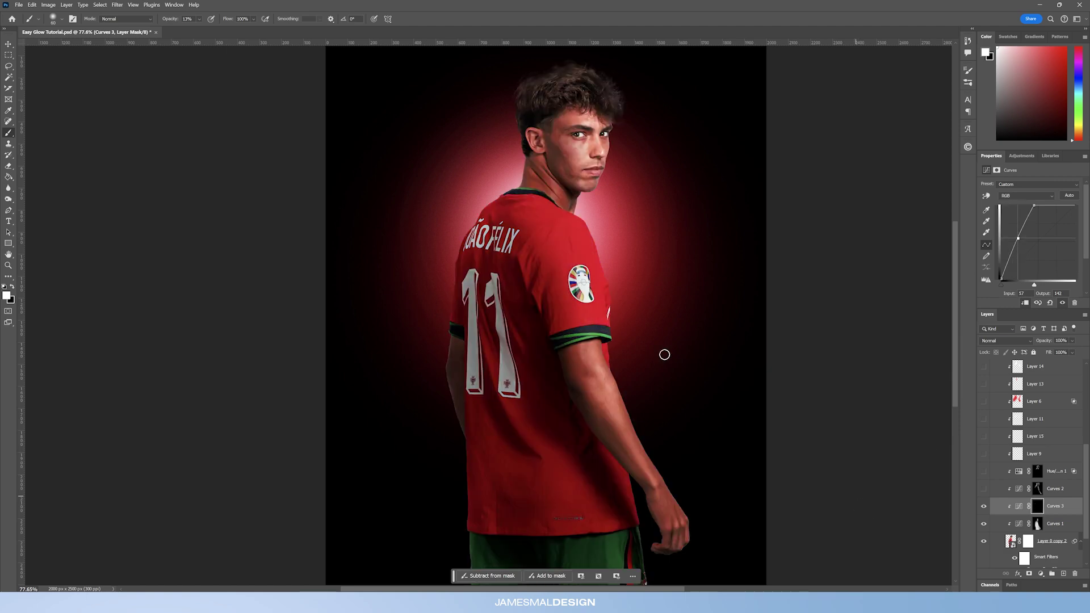
Paint subtle highlights on the Curves 3 mask around the collar, neck and face with brush sizes between about 130 and 300 px
{"action": "key", "text": "bracketright"}
{"action": "key", "text": "bracketright"}
{"action": "key", "text": "bracketright"}
{"action": "key", "text": "bracketright"}
{"action": "key", "text": "bracketright"}
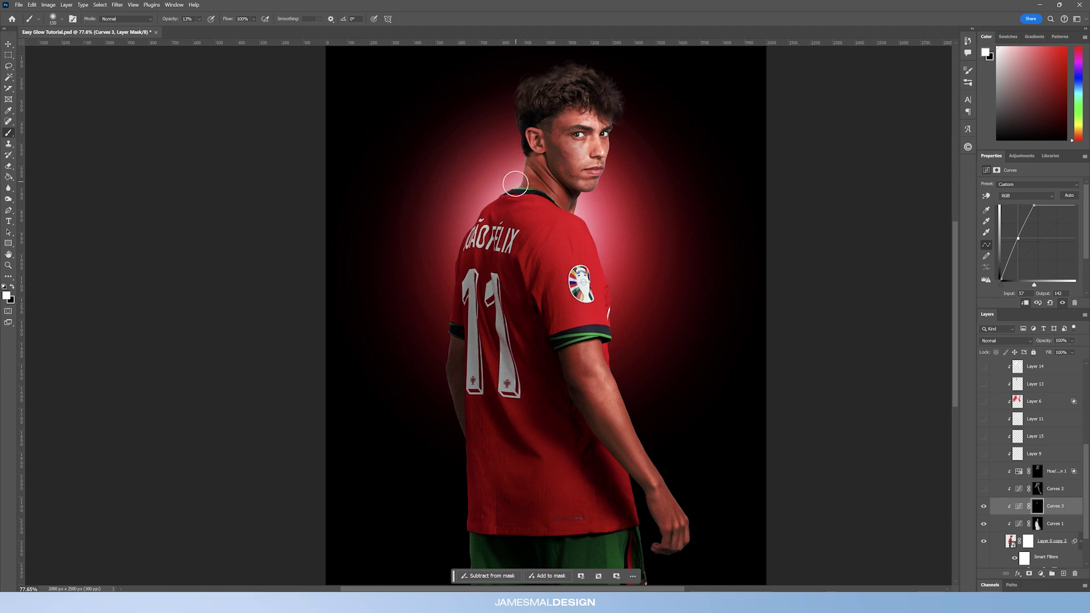
{"action": "key", "text": "bracketright"}
{"action": "key", "text": "bracketright"}
{"action": "key", "text": "bracketleft"}
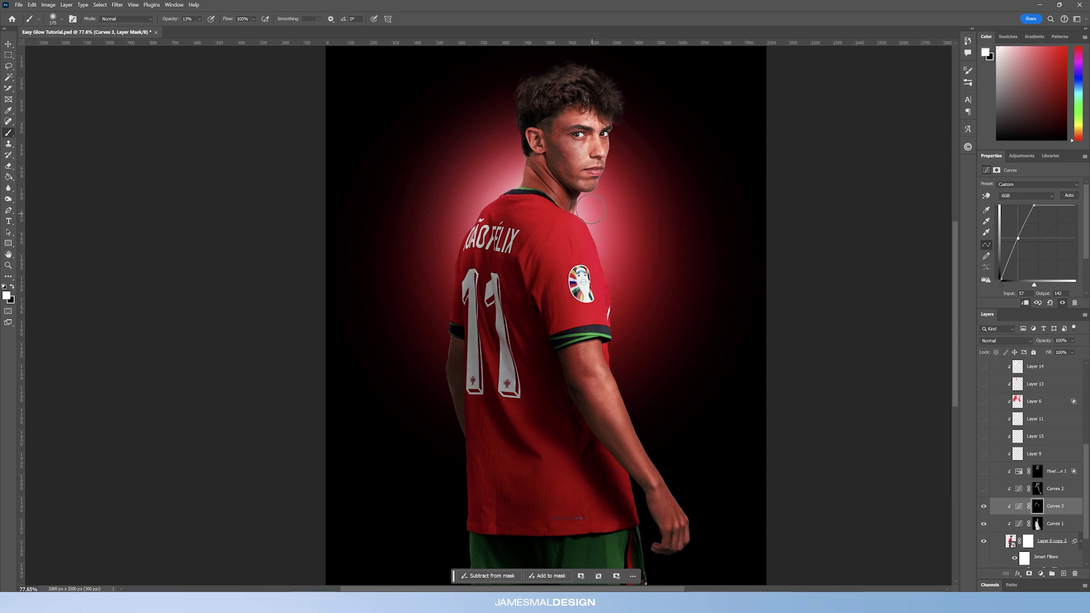
{"action": "key", "text": "bracketright"}
{"action": "key", "text": "bracketright"}
{"action": "left_click_drag", "start_coordinate": [575, 176], "coordinate": [610, 174]}
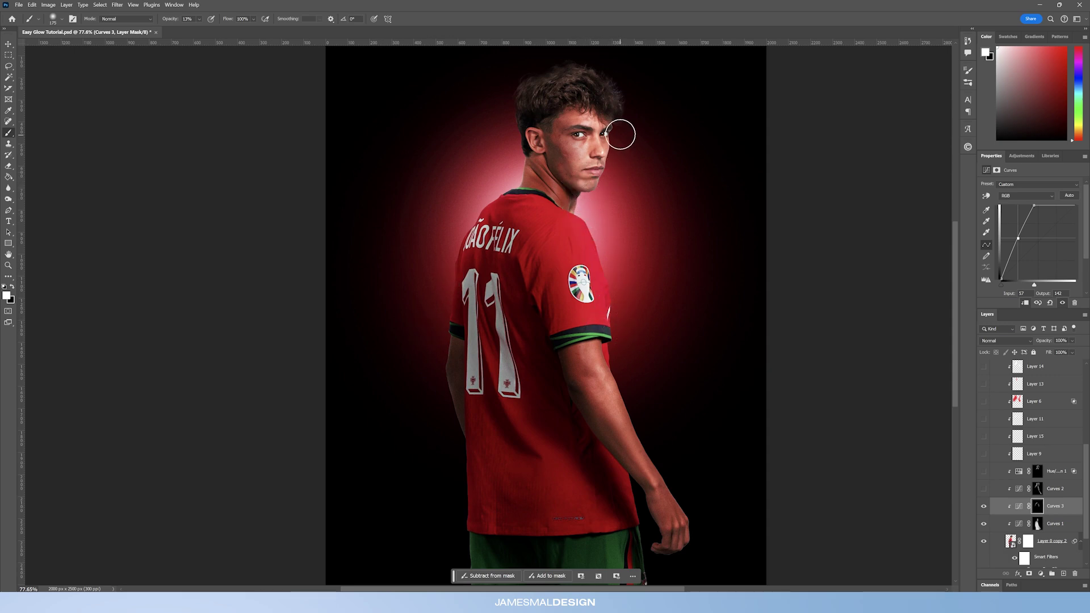
{"action": "key", "text": "bracketleft"}
{"action": "key", "text": "bracketleft"}
{"action": "key", "text": "bracketleft"}
{"action": "key", "text": "bracketright"}
{"action": "key", "text": "bracketright"}
{"action": "key", "text": "bracketleft"}
{"action": "key", "text": "bracketleft"}
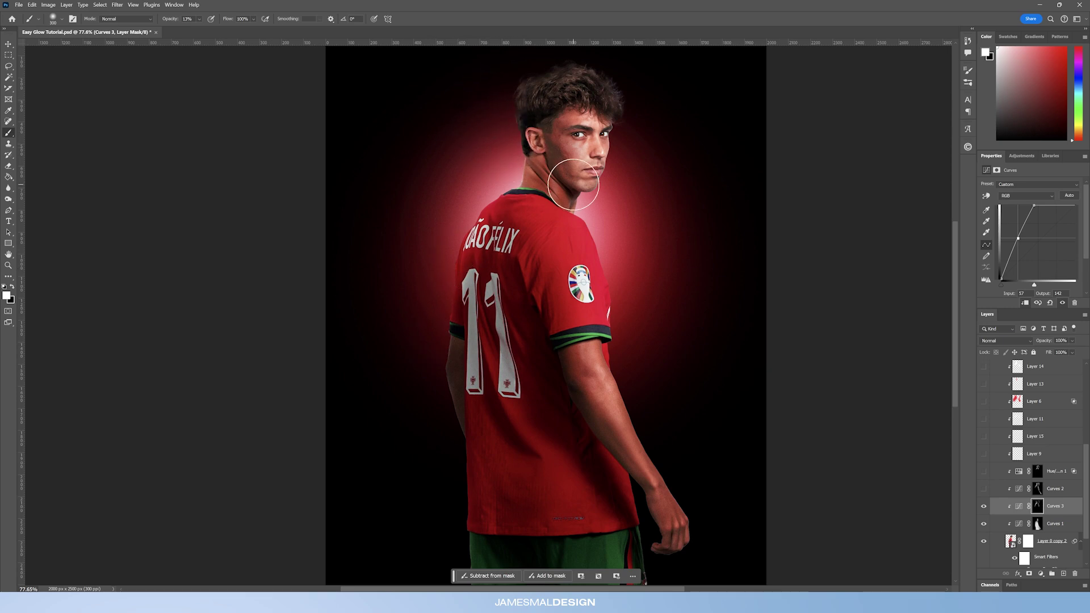
Compare the player with and without the Curves 3 highlights
{"action": "left_click", "coordinate": [984, 506]}
{"action": "left_click", "coordinate": [985, 507]}
{"action": "left_click", "coordinate": [984, 506]}
{"action": "left_click", "coordinate": [984, 506]}
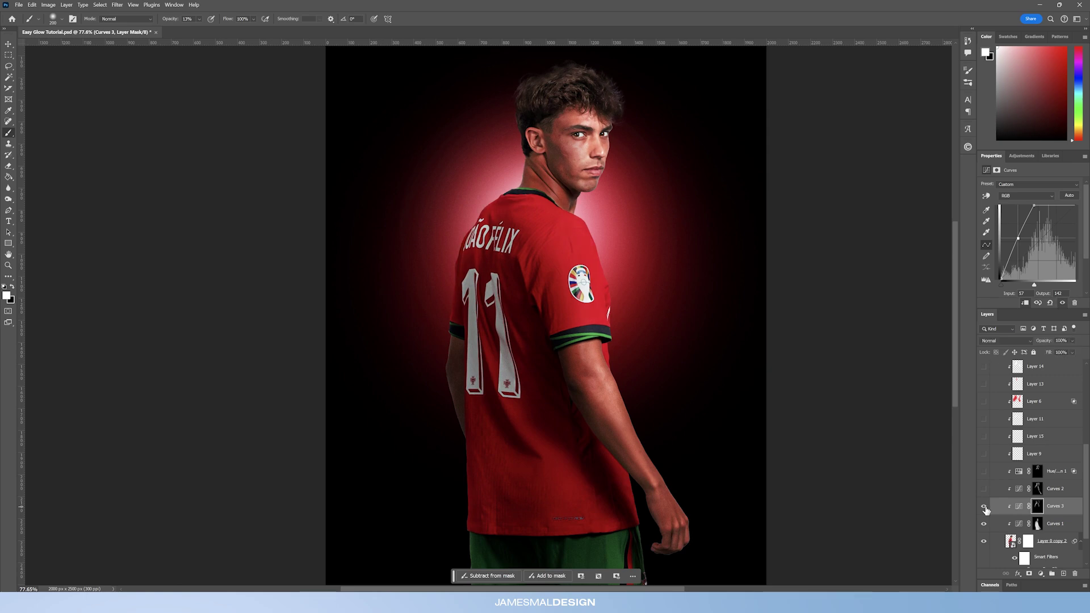
{"action": "left_click", "coordinate": [984, 506]}
{"action": "left_click", "coordinate": [984, 507]}
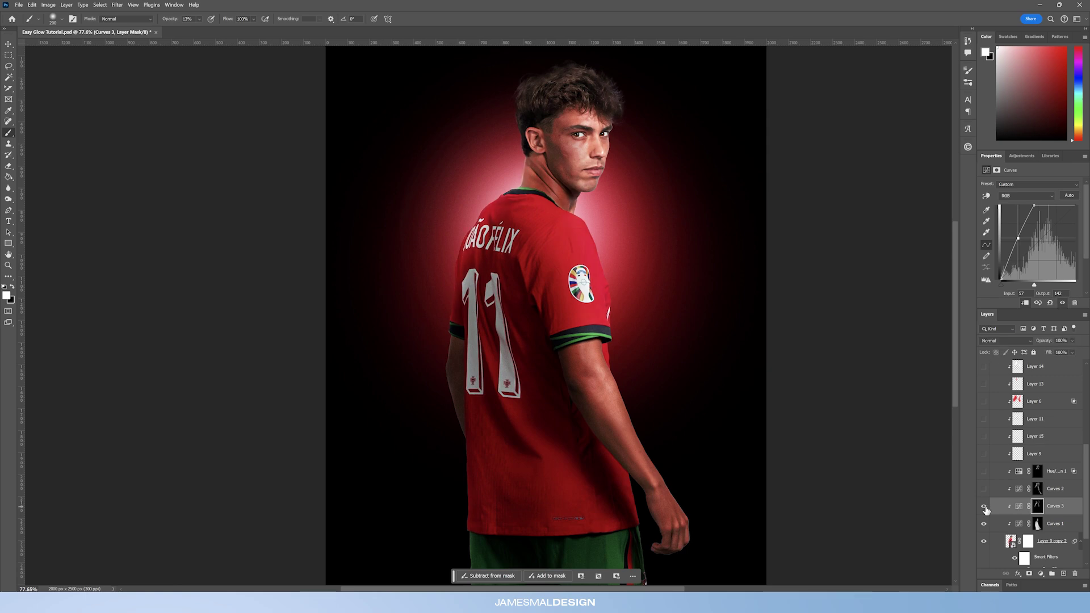
{"action": "left_click", "coordinate": [984, 507]}
{"action": "left_click", "coordinate": [984, 507]}
{"action": "left_click", "coordinate": [984, 507]}
Compare the newly painted Curves 3 highlights with the original Curves 2 highlights
{"action": "left_click", "coordinate": [985, 490]}
{"action": "left_click", "coordinate": [984, 506]}
{"action": "left_click", "coordinate": [985, 507]}
{"action": "left_click", "coordinate": [984, 492]}
{"action": "left_click", "coordinate": [984, 492]}
{"action": "left_click", "coordinate": [985, 491]}
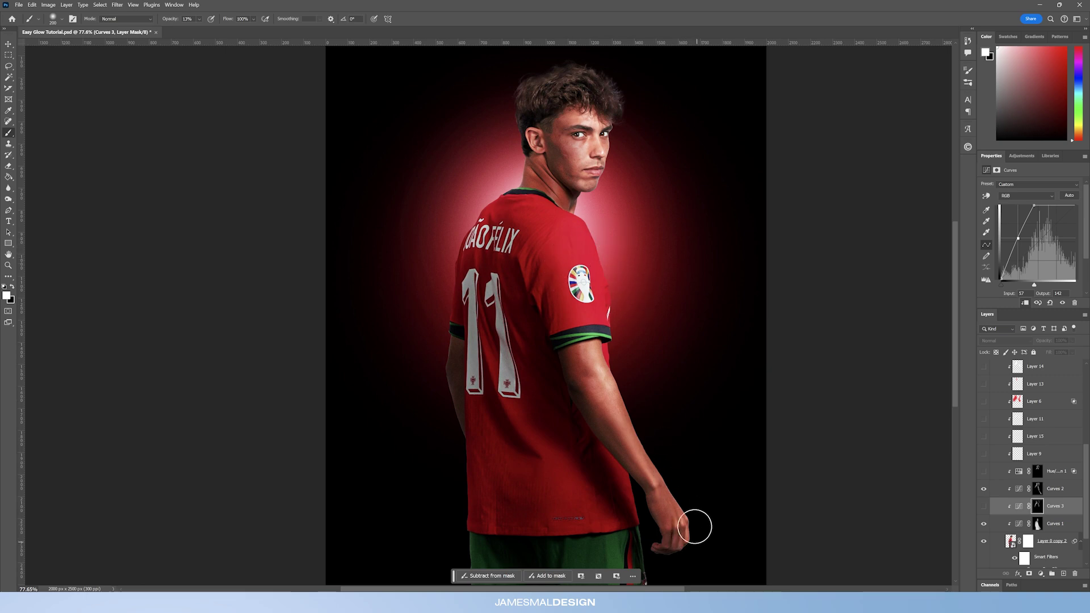
{"action": "left_click", "coordinate": [985, 489]}
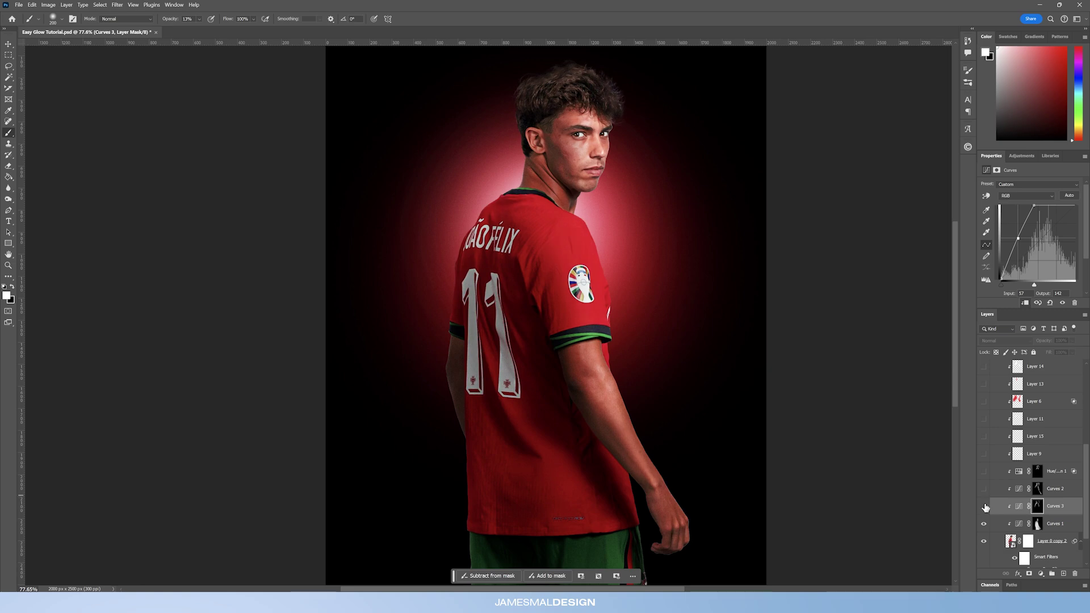
{"action": "left_click", "coordinate": [985, 507]}
{"action": "left_click", "coordinate": [985, 507]}
{"action": "left_click", "coordinate": [985, 509]}
{"action": "left_click", "coordinate": [985, 508]}
{"action": "left_click", "coordinate": [985, 508]}
{"action": "left_click", "coordinate": [985, 508]}
{"action": "left_click", "coordinate": [985, 490]}
{"action": "left_click", "coordinate": [985, 490]}
{"action": "left_click", "coordinate": [984, 490]}
{"action": "left_click", "coordinate": [984, 490]}
{"action": "left_click", "coordinate": [985, 507]}
{"action": "left_click", "coordinate": [985, 506]}
Delete the practice Curves 3 layer and leave Curves 2 visible
{"action": "left_click", "coordinate": [985, 490]}
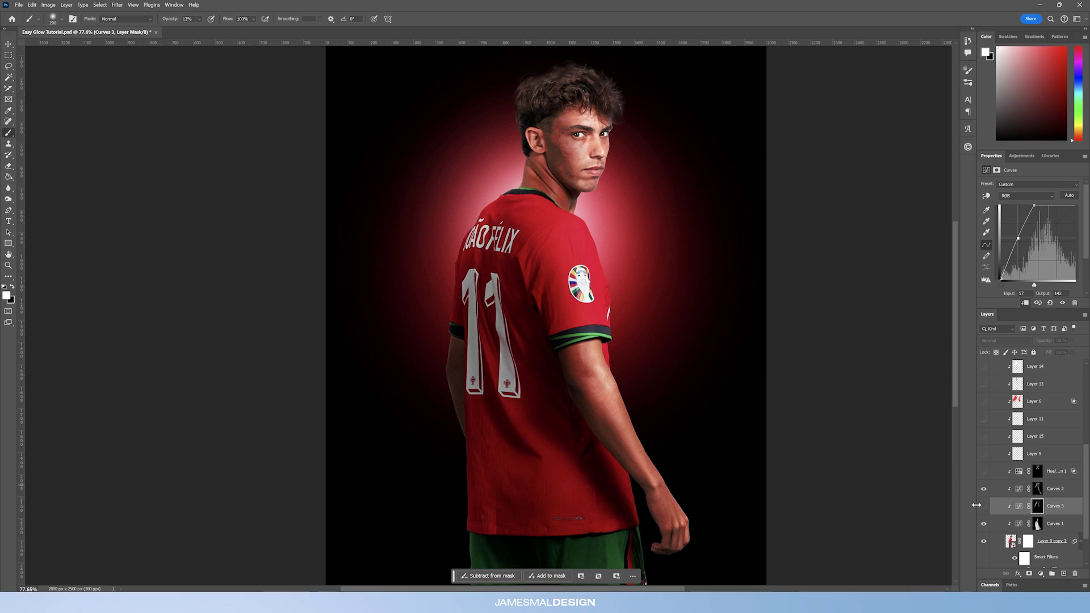
{"action": "left_click", "coordinate": [984, 490]}
{"action": "left_click", "coordinate": [985, 507]}
{"action": "left_click", "coordinate": [985, 508]}
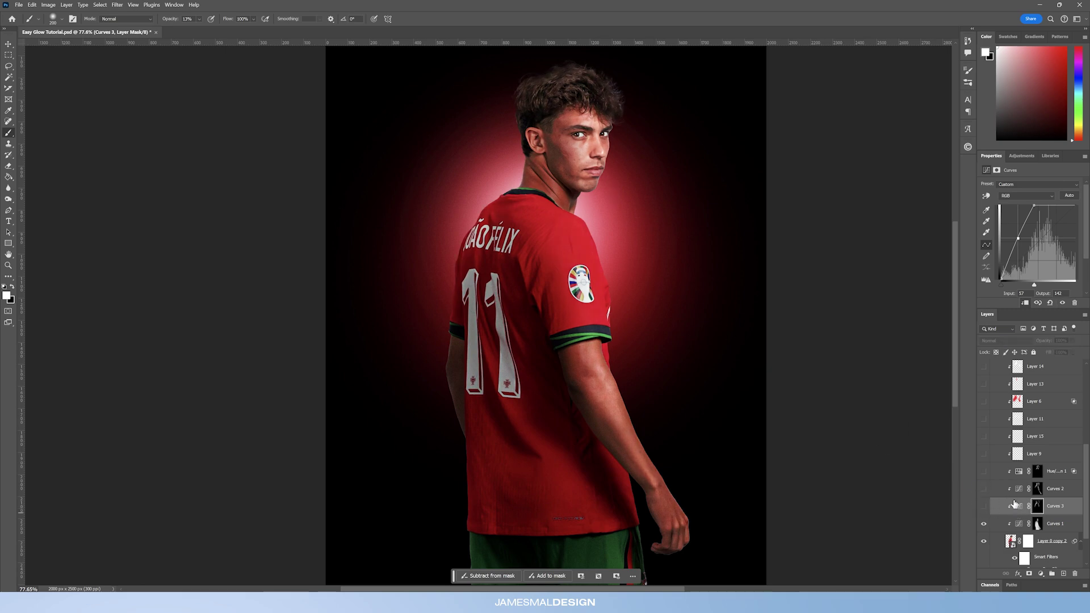
{"action": "key", "text": "Delete"}
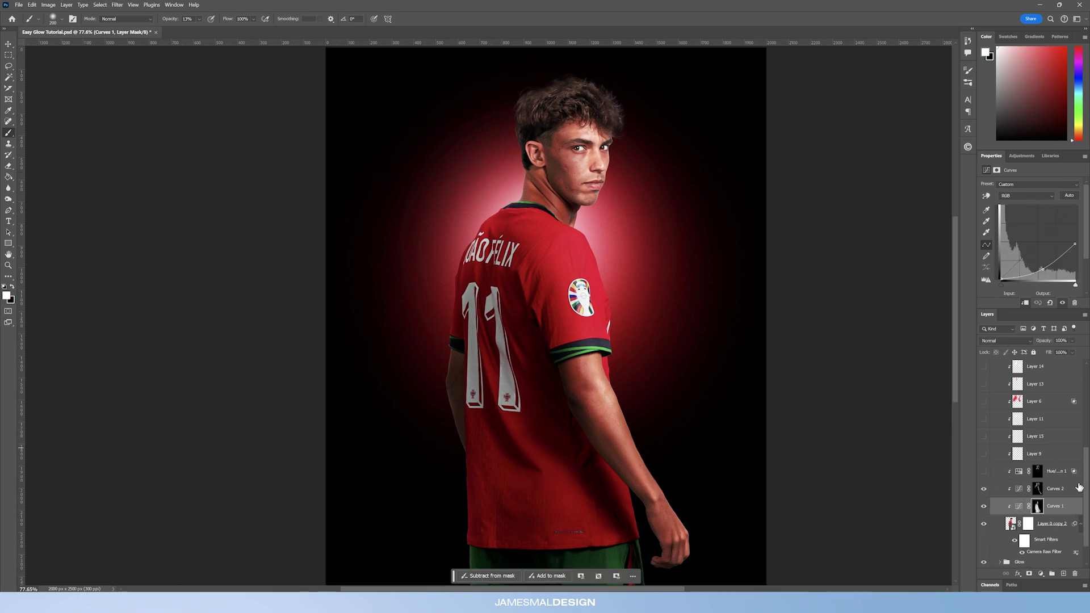
Show the Hue/Saturation 1 layer, select it and compare the image with and without it
{"action": "left_click", "coordinate": [986, 473]}
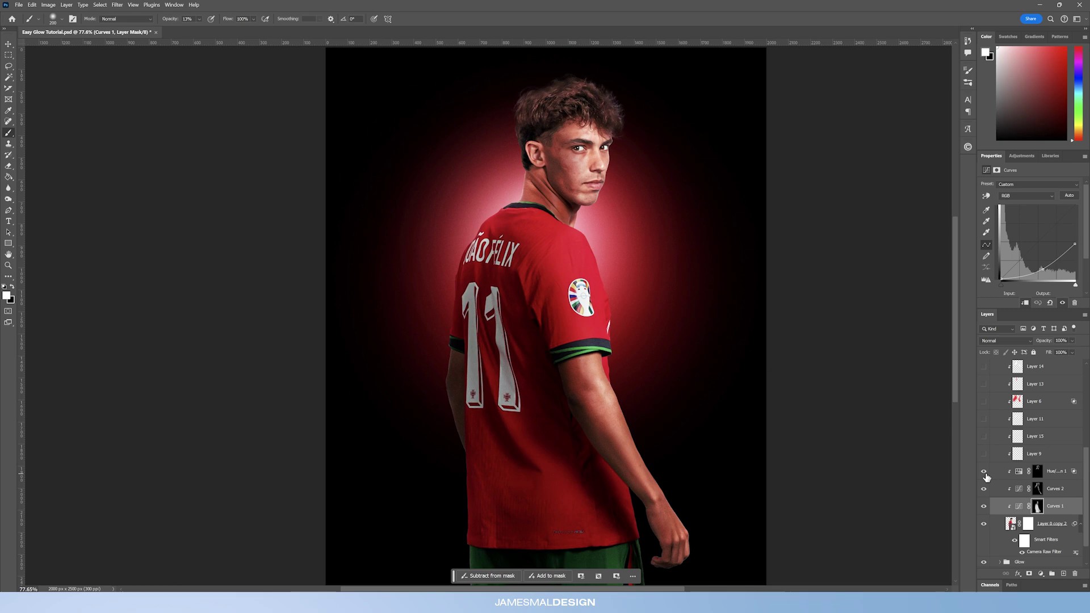
{"action": "left_click", "coordinate": [985, 473]}
{"action": "left_click", "coordinate": [985, 473]}
{"action": "left_click", "coordinate": [999, 474]}
{"action": "left_click", "coordinate": [983, 473]}
{"action": "left_click", "coordinate": [983, 472]}
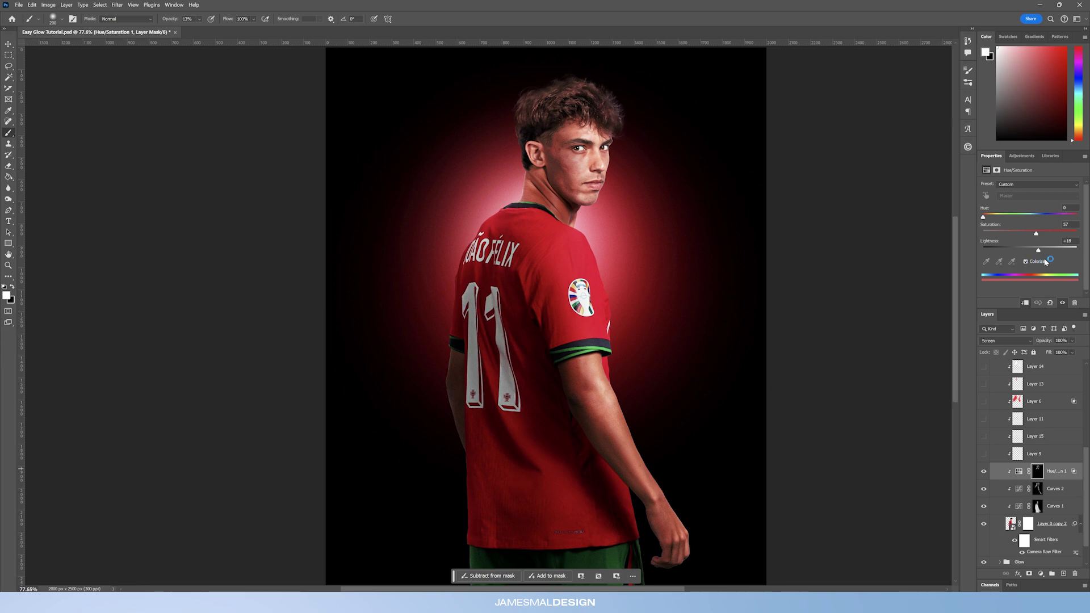
{"action": "left_click", "coordinate": [985, 472]}
{"action": "left_click", "coordinate": [985, 472]}
Load the Hue/Saturation 1 mask as a selection to examine its painted areas, clear the selection and display the adjustment's settings
{"action": "left_click", "coordinate": [1038, 472], "text": "ctrl"}
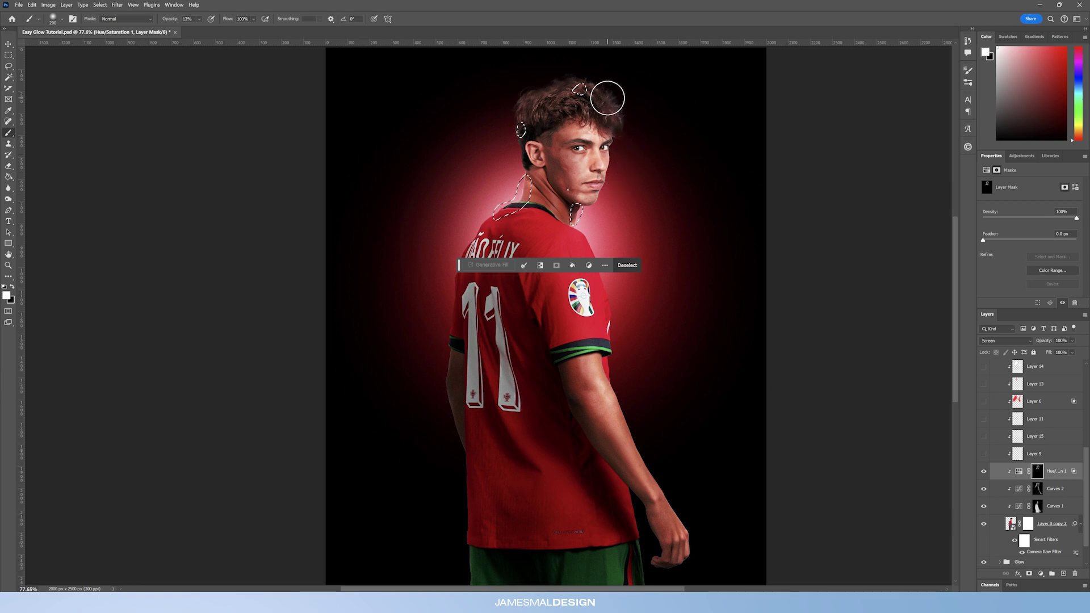
{"action": "left_click", "coordinate": [13, 56]}
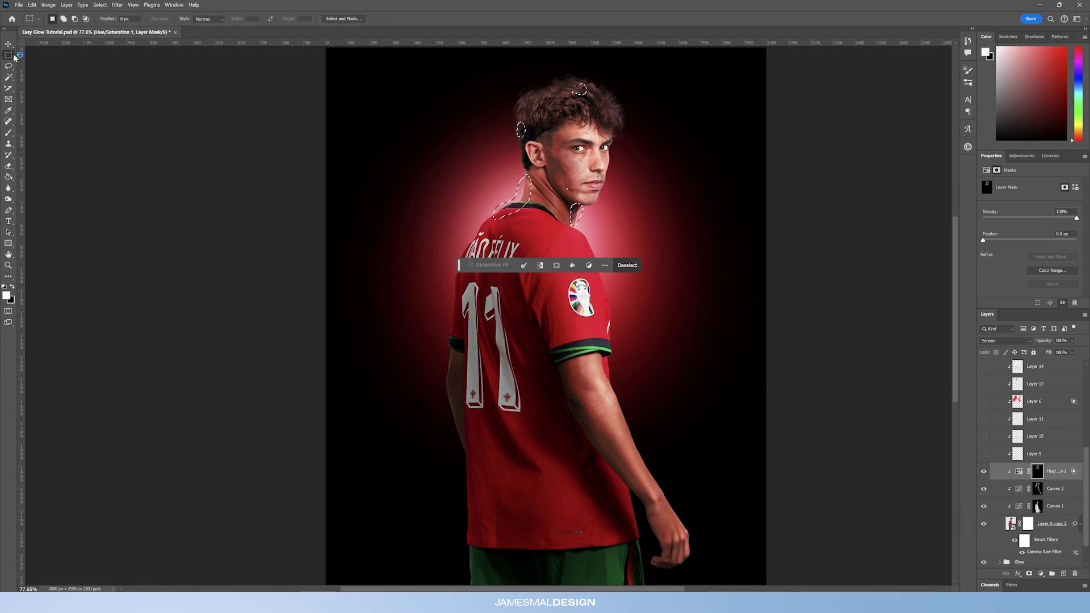
{"action": "left_click", "coordinate": [448, 139]}
{"action": "left_click", "coordinate": [1019, 471]}
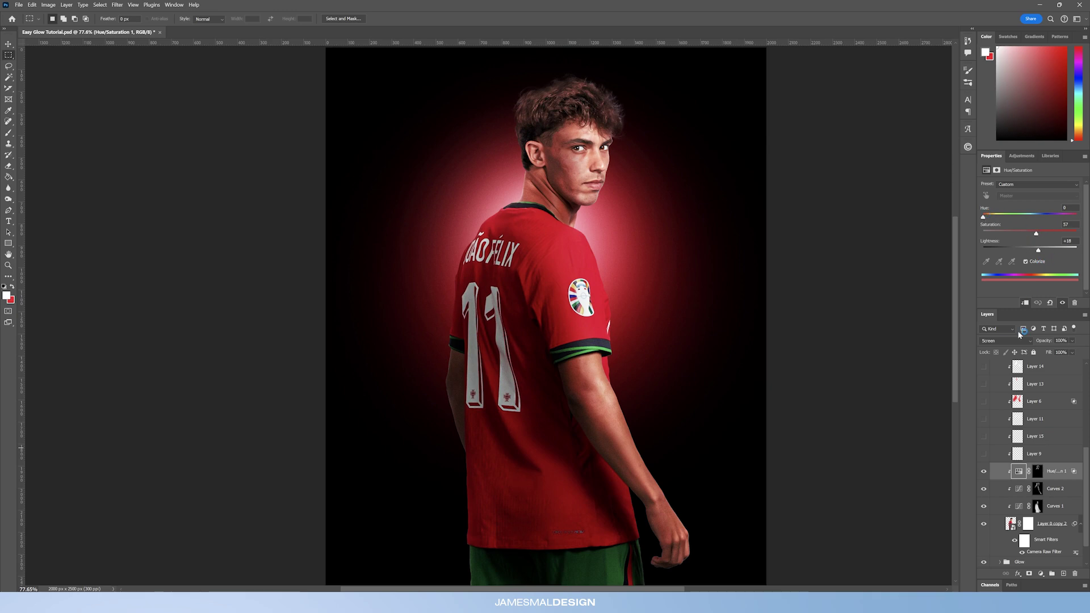
Compare the player's hair, neck and shoulders with and without the Hue/Saturation 1 colour glow
{"action": "left_click", "coordinate": [984, 471]}
{"action": "left_click", "coordinate": [984, 472]}
{"action": "left_click", "coordinate": [985, 471]}
{"action": "left_click", "coordinate": [985, 471]}
{"action": "left_click", "coordinate": [985, 471]}
{"action": "left_click", "coordinate": [986, 472]}
{"action": "left_click", "coordinate": [985, 472]}
{"action": "left_click", "coordinate": [986, 472]}
Show and select Layer 9, the Linear Dodge (Add) layer above Hue/Saturation 1, for a close view of the head
{"action": "left_click", "coordinate": [984, 455]}
{"action": "left_click", "coordinate": [984, 455]}
{"action": "left_click", "coordinate": [1035, 454]}
{"action": "key", "text": "z"}
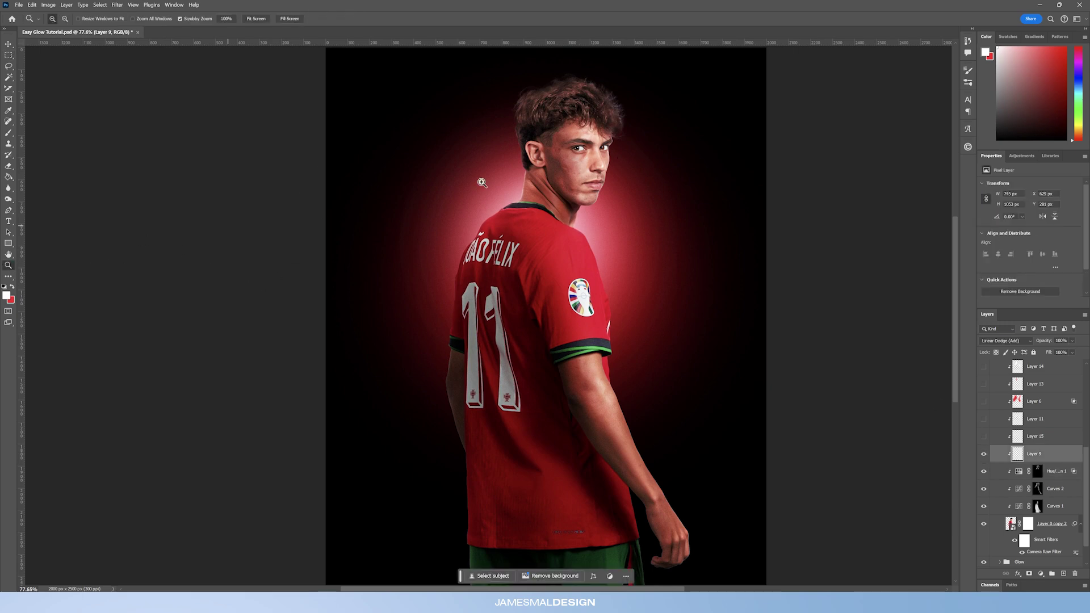
{"action": "scroll", "coordinate": [621, 163], "scroll_direction": "up", "scroll_amount": 6}
{"action": "scroll", "coordinate": [594, 171], "scroll_direction": "up", "scroll_amount": 1}
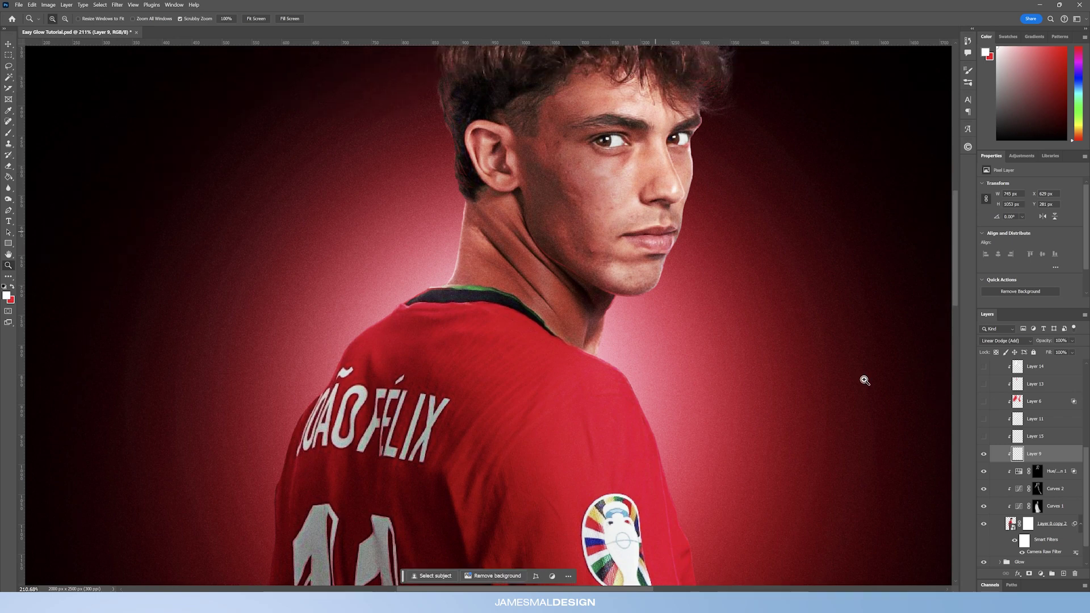
Examine the rim light on the neck, face and shoulder edges by comparing the image with and without Layer 9
{"action": "left_click", "coordinate": [984, 455]}
{"action": "left_click", "coordinate": [984, 455]}
{"action": "left_click", "coordinate": [984, 454]}
{"action": "left_click", "coordinate": [984, 455]}
{"action": "left_click", "coordinate": [986, 455]}
{"action": "left_click", "coordinate": [984, 455]}
{"action": "left_click_drag", "start_coordinate": [658, 149], "coordinate": [675, 166]}
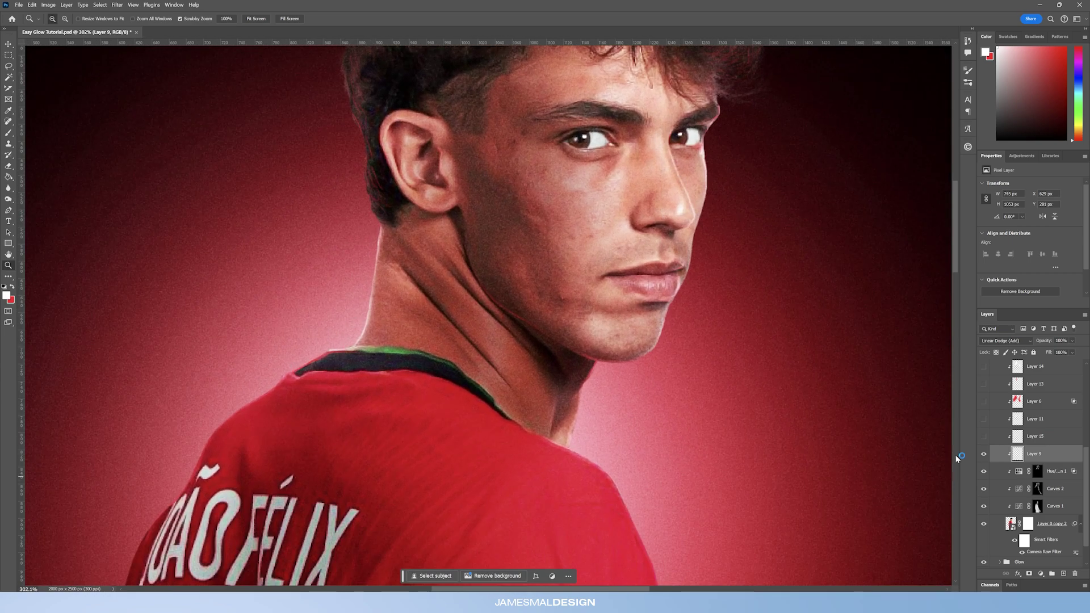
{"action": "left_click", "coordinate": [984, 455]}
{"action": "left_click", "coordinate": [984, 455]}
{"action": "left_click", "coordinate": [984, 455]}
{"action": "left_click", "coordinate": [984, 455]}
{"action": "left_click", "coordinate": [984, 455]}
{"action": "left_click", "coordinate": [984, 455]}
{"action": "left_click", "coordinate": [984, 455]}
Create a new clipped layer above Layer 9 and set the brush's foreground colour to red #f5233a
{"action": "scroll", "coordinate": [784, 323], "scroll_direction": "up", "scroll_amount": 2}
{"action": "left_click_drag", "start_coordinate": [606, 244], "coordinate": [585, 258]}
{"action": "left_click", "coordinate": [1064, 574]}
{"action": "scroll", "coordinate": [568, 298], "scroll_direction": "up", "scroll_amount": 1}
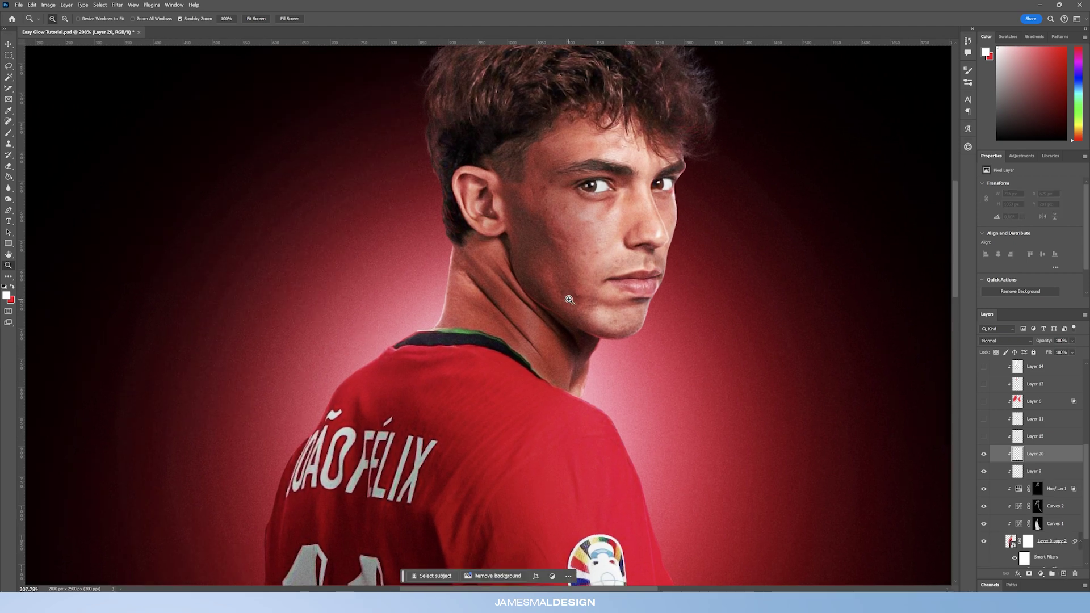
{"action": "key", "text": "b"}
{"action": "key", "text": "x"}
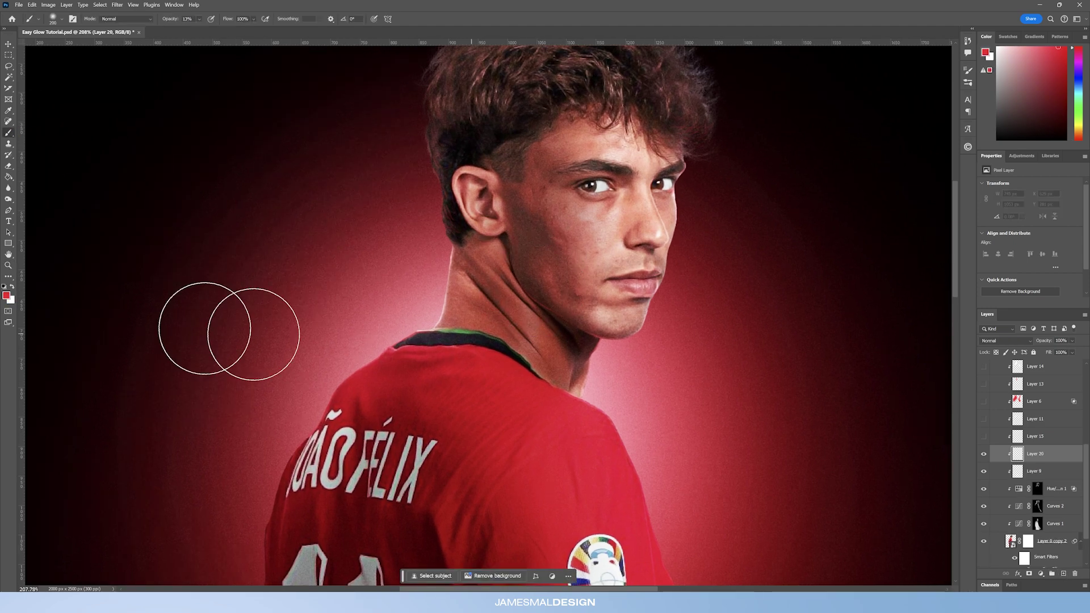
{"action": "left_click", "coordinate": [7, 295]}
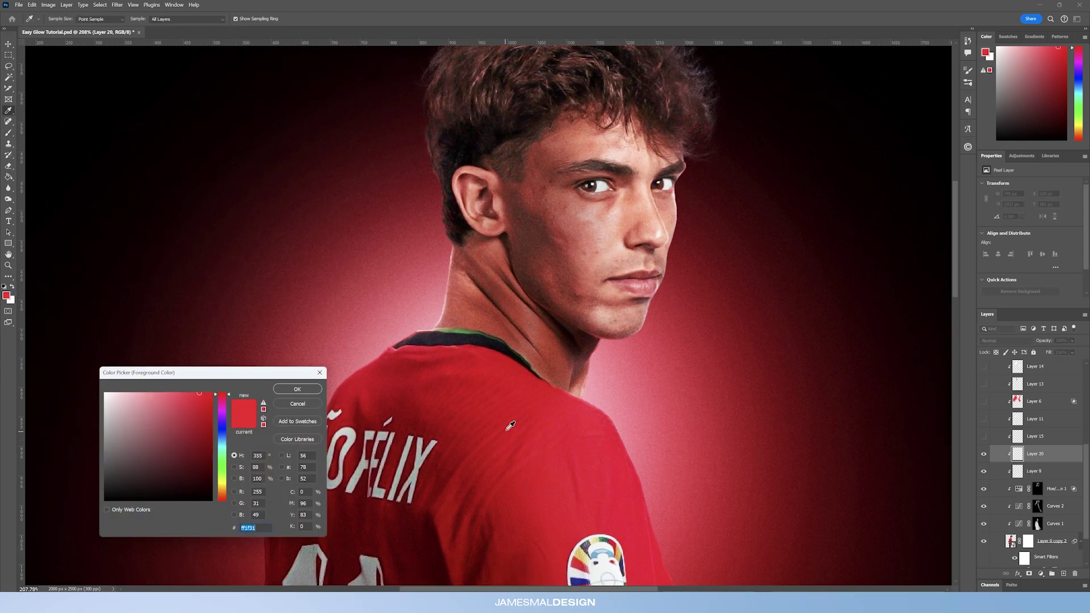
{"action": "left_click", "coordinate": [297, 385]}
Choose a small hard brush at 100% opacity and set the new layer's blending mode to Linear Dodge (Add)
{"action": "right_click", "coordinate": [559, 293]}
{"action": "left_click", "coordinate": [604, 366]}
{"action": "left_click", "coordinate": [707, 7]}
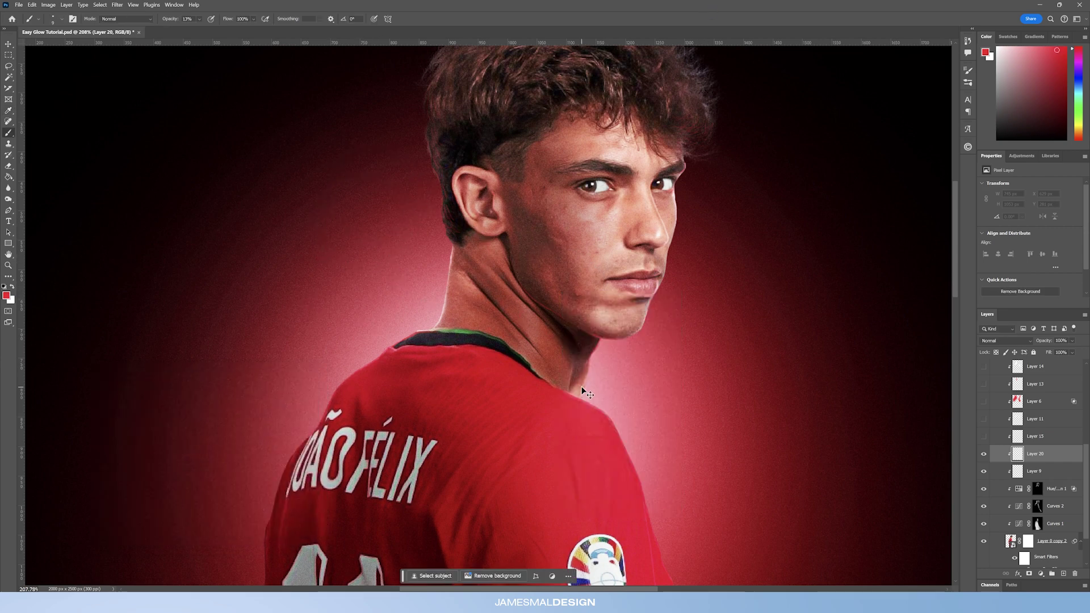
{"action": "scroll", "coordinate": [581, 386], "scroll_direction": "up", "scroll_amount": 5}
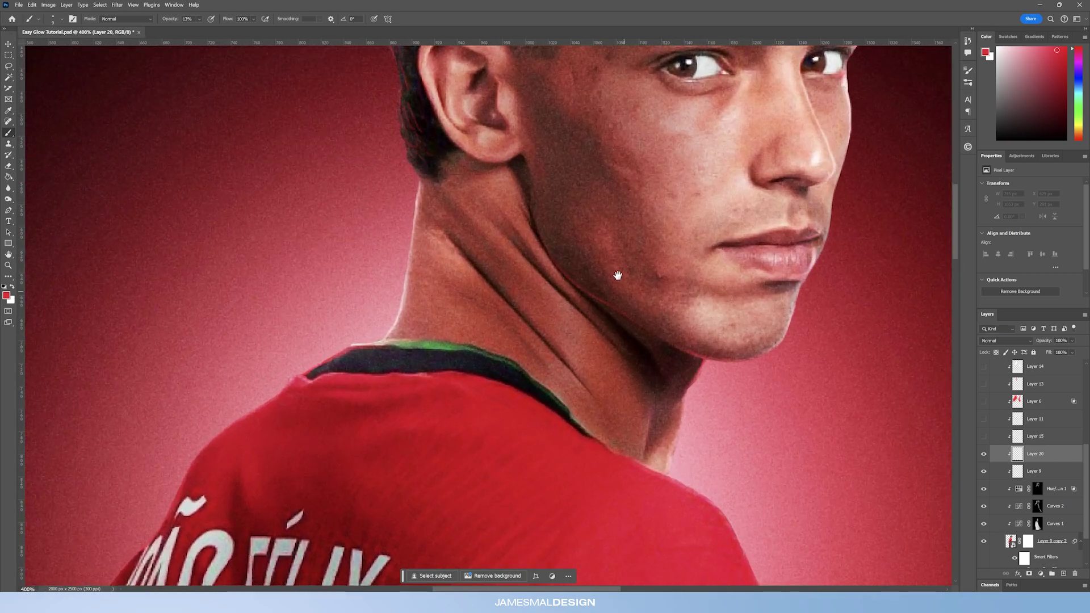
{"action": "left_click_drag", "start_coordinate": [627, 281], "coordinate": [579, 321]}
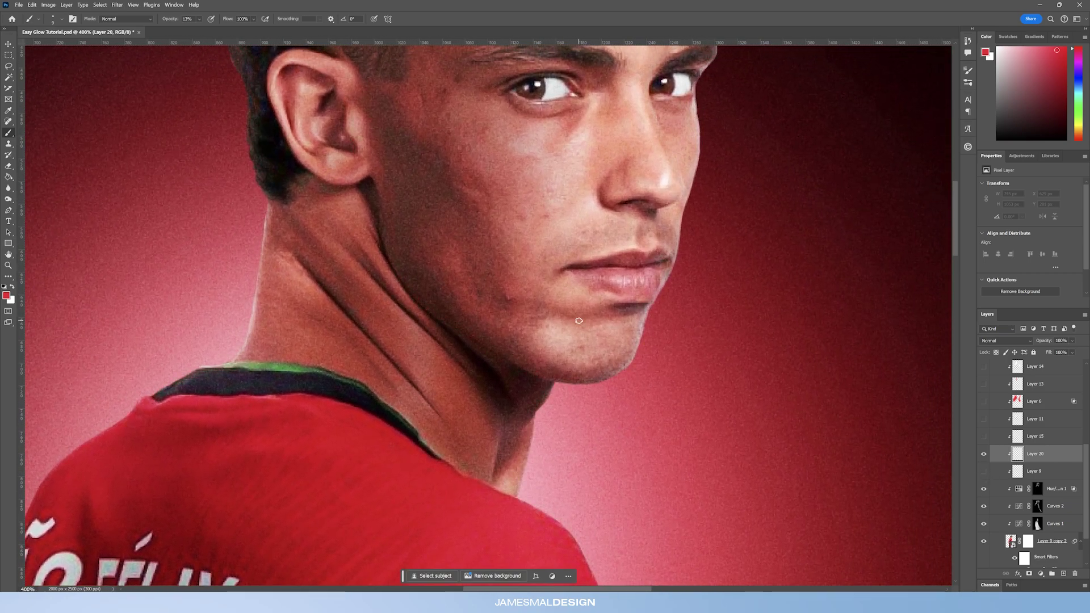
{"action": "key", "text": "["}
{"action": "left_click_drag", "start_coordinate": [174, 20], "coordinate": [356, 21]}
{"action": "left_click", "coordinate": [1005, 340]}
{"action": "left_click", "coordinate": [1004, 437]}
Paint a thin red rim-light line along the player's jaw from the chin up toward the ear, redoing the imprecise strokes
{"action": "left_click_drag", "start_coordinate": [477, 341], "coordinate": [537, 371]}
{"action": "key", "text": "ctrl+z"}
{"action": "mouse_move", "coordinate": [479, 343]}
{"action": "left_mouse_down"}
{"action": "mouse_move", "coordinate": [559, 384]}
{"action": "mouse_move", "coordinate": [606, 380]}
{"action": "left_mouse_up"}
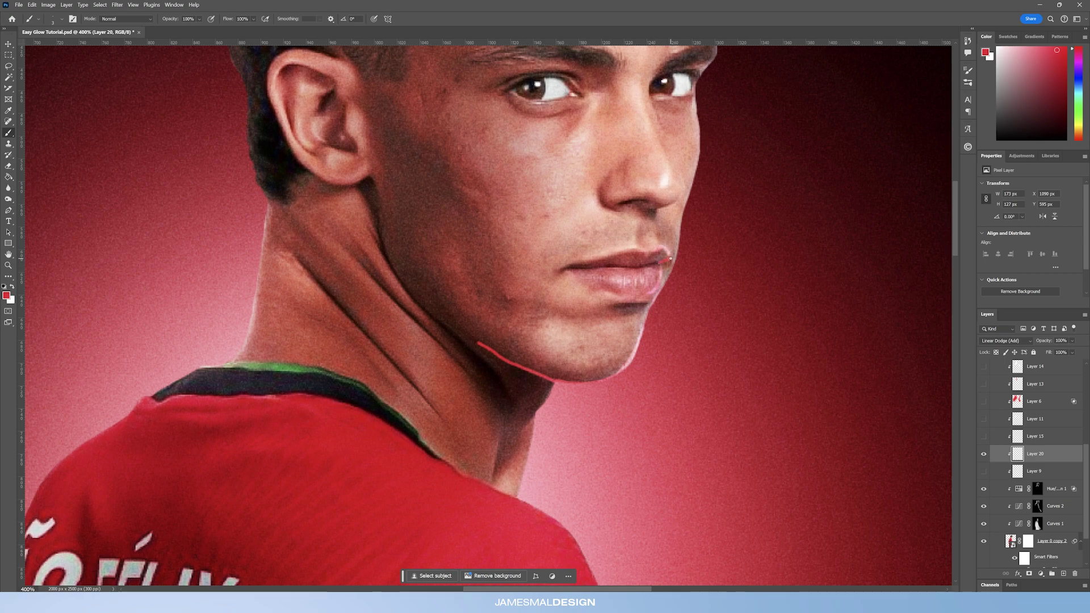
{"action": "left_click_drag", "start_coordinate": [628, 251], "coordinate": [599, 241]}
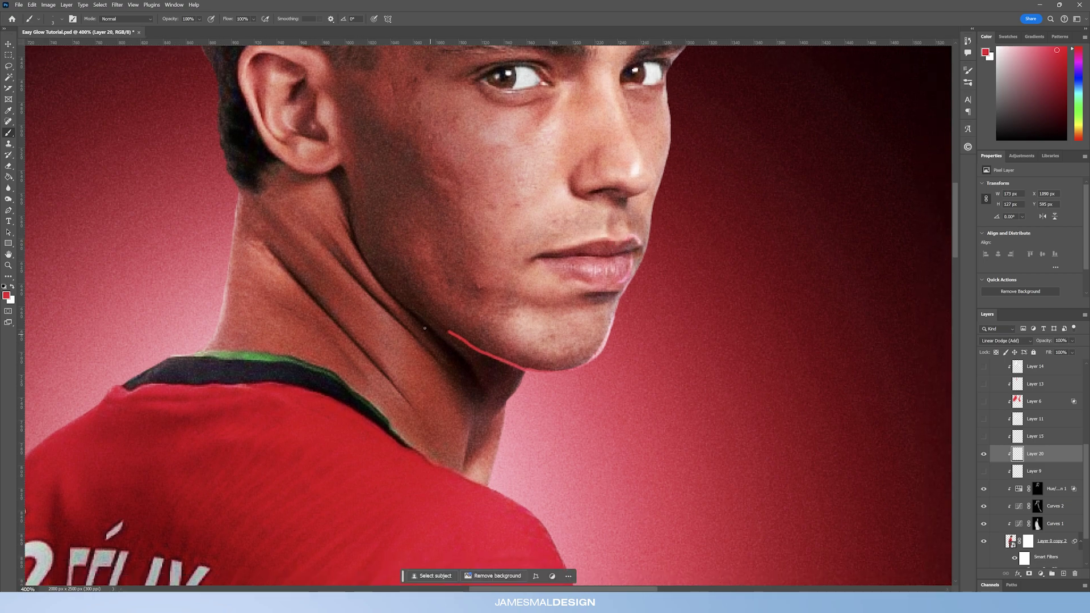
{"action": "mouse_move", "coordinate": [360, 247]}
{"action": "left_mouse_down"}
{"action": "mouse_move", "coordinate": [408, 307]}
{"action": "mouse_move", "coordinate": [438, 323]}
{"action": "left_mouse_up"}
{"action": "key", "text": "ctrl+z"}
{"action": "mouse_move", "coordinate": [436, 326]}
{"action": "left_mouse_down"}
{"action": "mouse_move", "coordinate": [375, 278]}
{"action": "mouse_move", "coordinate": [358, 240]}
{"action": "left_mouse_up"}
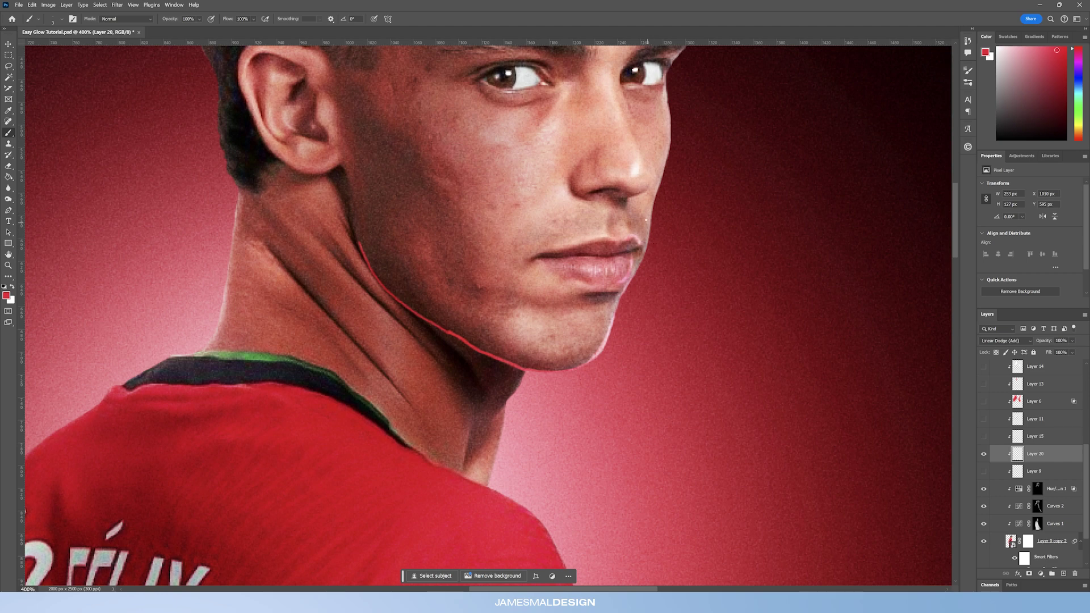
Paint thin red rim-light lines along the front of the neck, the collar and shoulder edge, and the back of the neck
{"action": "scroll", "coordinate": [474, 402], "scroll_direction": "down", "scroll_amount": 3}
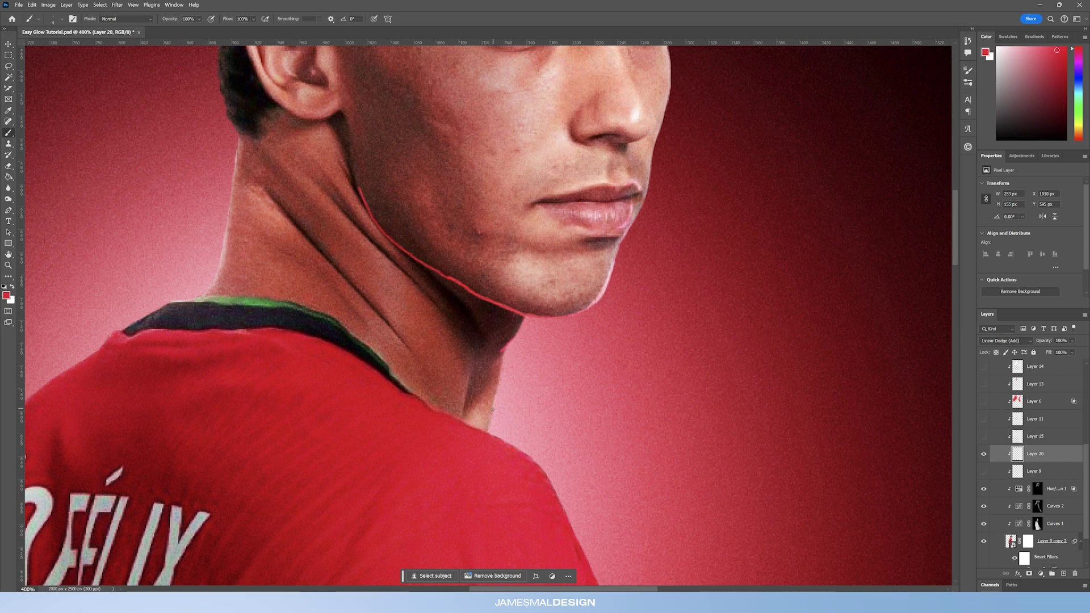
{"action": "left_click_drag", "start_coordinate": [488, 433], "coordinate": [440, 375]}
{"action": "left_click_drag", "start_coordinate": [370, 380], "coordinate": [458, 309]}
{"action": "left_click_drag", "start_coordinate": [209, 250], "coordinate": [340, 232]}
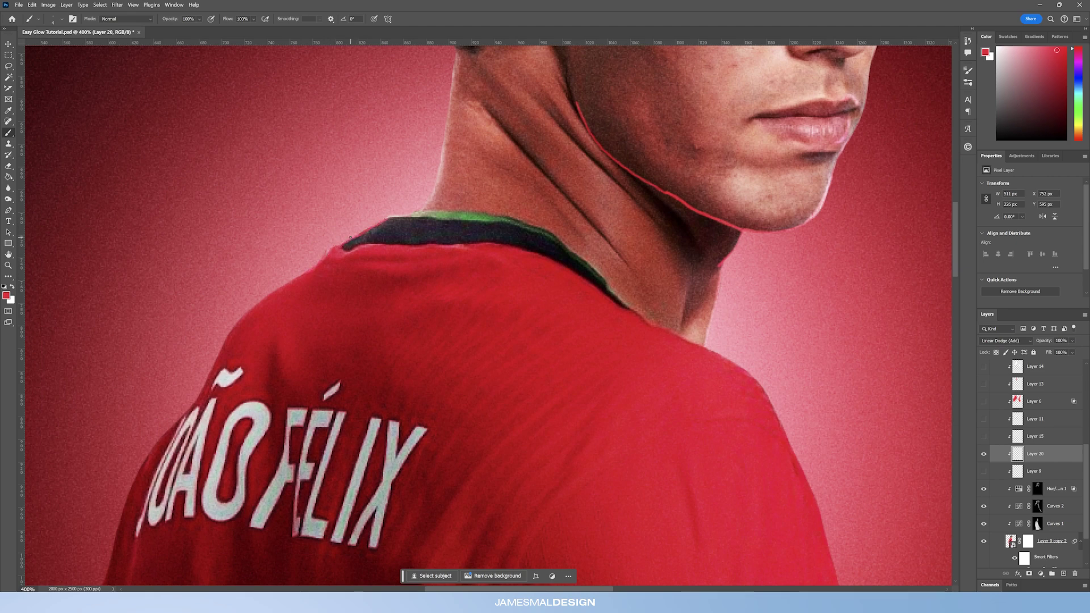
{"action": "left_click_drag", "start_coordinate": [443, 140], "coordinate": [424, 261]}
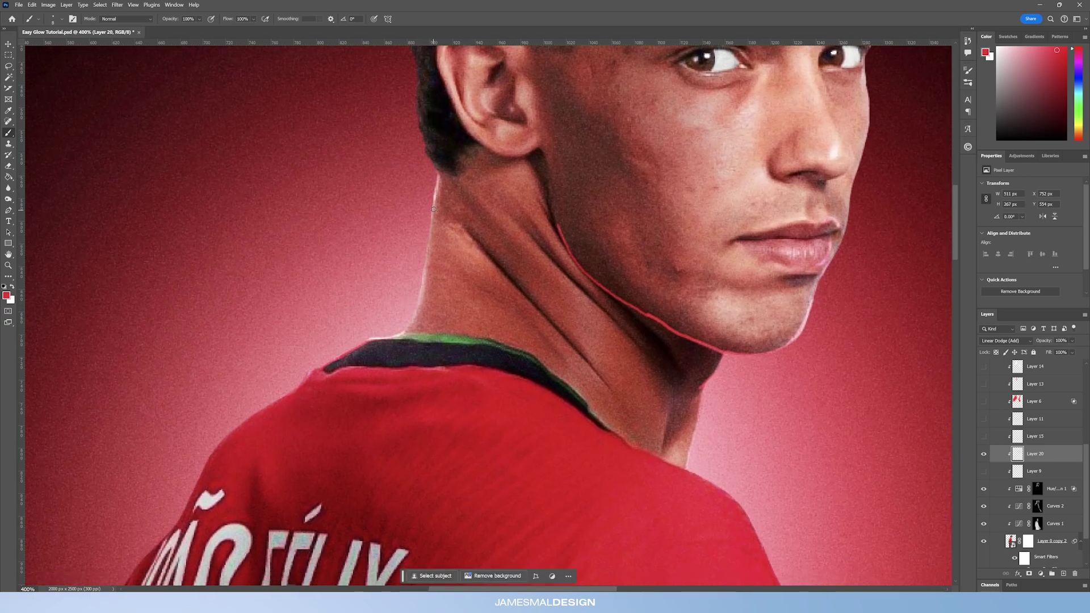
{"action": "mouse_move", "coordinate": [429, 194]}
{"action": "left_mouse_down"}
{"action": "mouse_move", "coordinate": [423, 278]}
{"action": "mouse_move", "coordinate": [420, 269]}
{"action": "mouse_move", "coordinate": [404, 329]}
{"action": "left_mouse_up"}
{"action": "scroll", "coordinate": [405, 293], "scroll_direction": "up", "scroll_amount": 3}
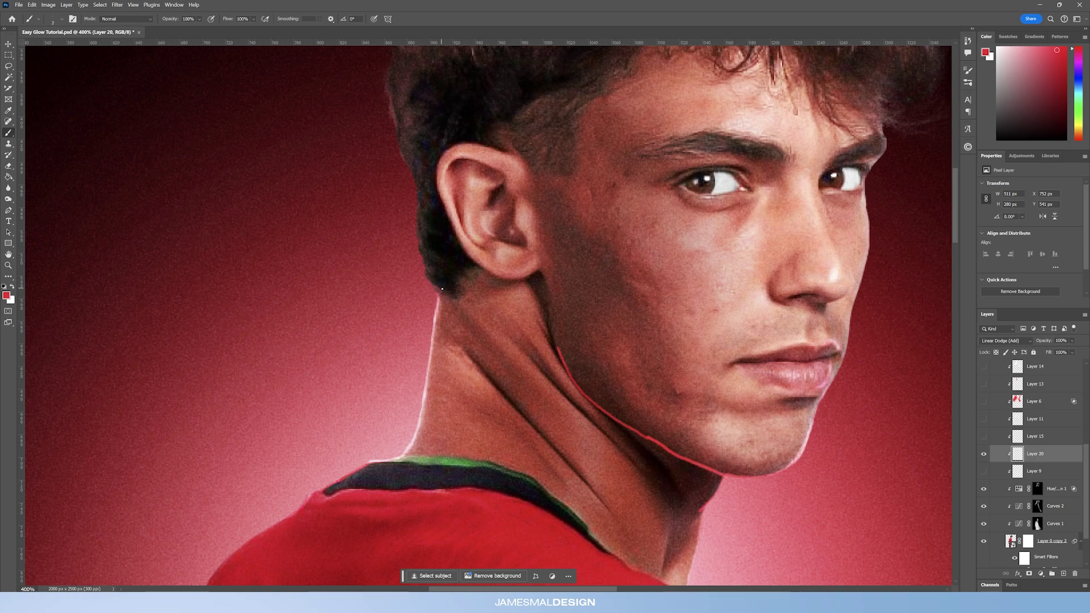
Paint thin red rim-light strokes along the hair edge behind the ear, undoing and repainting the imprecise ones
{"action": "left_click_drag", "start_coordinate": [433, 279], "coordinate": [452, 290]}
{"action": "key", "text": "ctrl+z"}
{"action": "key", "text": "ctrl+z"}
{"action": "left_click_drag", "start_coordinate": [427, 242], "coordinate": [446, 249]}
{"action": "left_click_drag", "start_coordinate": [441, 233], "coordinate": [440, 216]}
{"action": "left_click_drag", "start_coordinate": [401, 157], "coordinate": [406, 173]}
Check the red rim light at a wider view and add a layer mask to Layer 20
{"action": "left_click", "coordinate": [9, 266]}
{"action": "left_click_drag", "start_coordinate": [525, 251], "coordinate": [494, 263]}
{"action": "left_click_drag", "start_coordinate": [597, 278], "coordinate": [608, 278]}
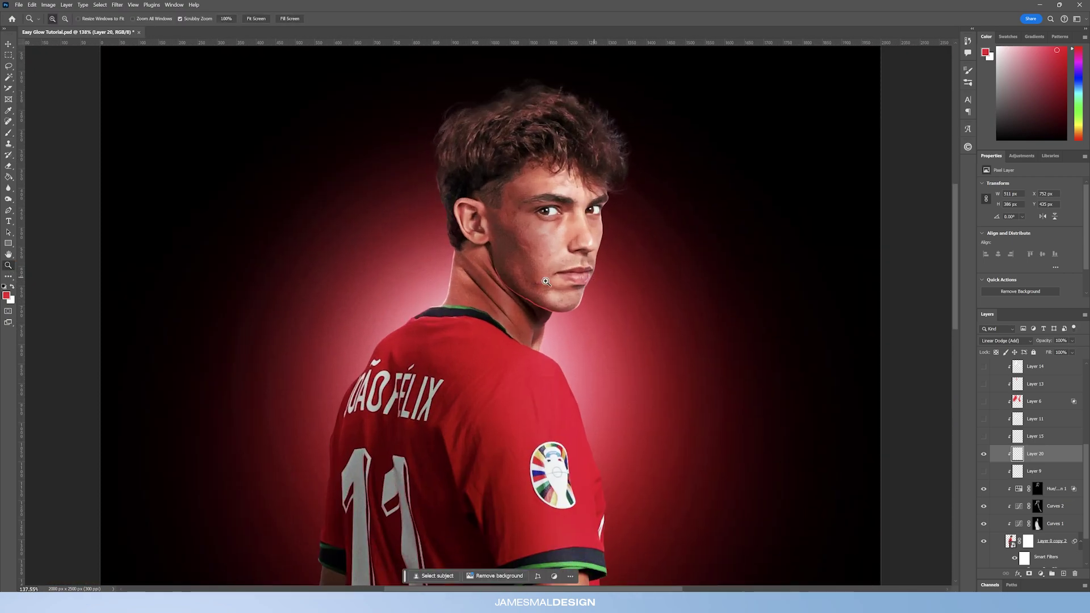
{"action": "scroll", "coordinate": [571, 310], "scroll_direction": "up", "scroll_amount": 6}
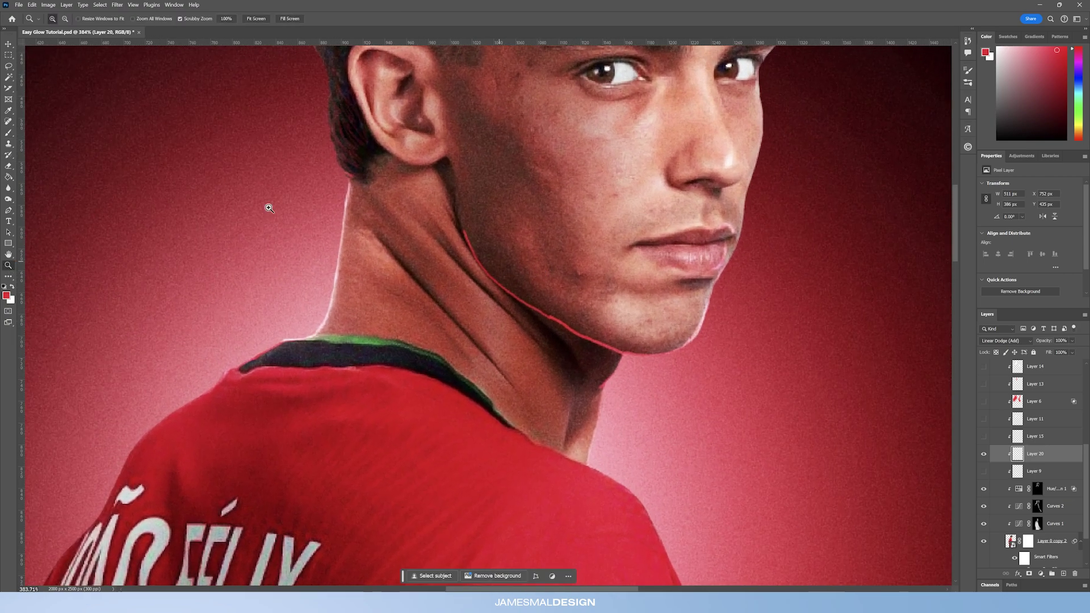
{"action": "left_click", "coordinate": [9, 166]}
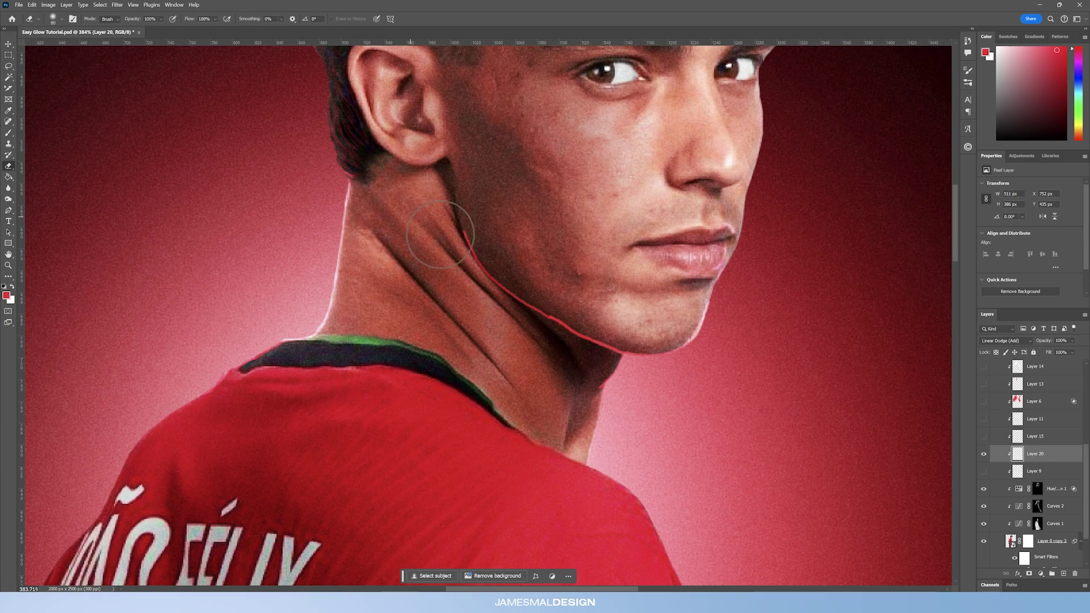
{"action": "left_click", "coordinate": [1029, 574]}
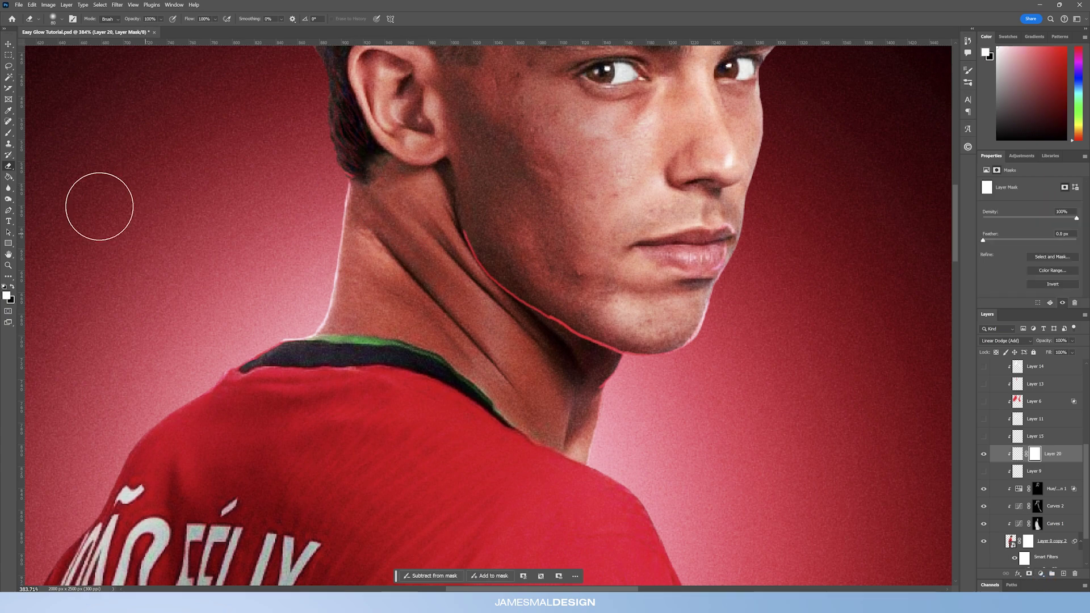
Fade the upper part of the red jaw line by painting black on Layer 20's mask with a soft round brush
{"action": "left_click", "coordinate": [9, 132]}
{"action": "right_click", "coordinate": [562, 413]}
{"action": "double_click", "coordinate": [559, 366]}
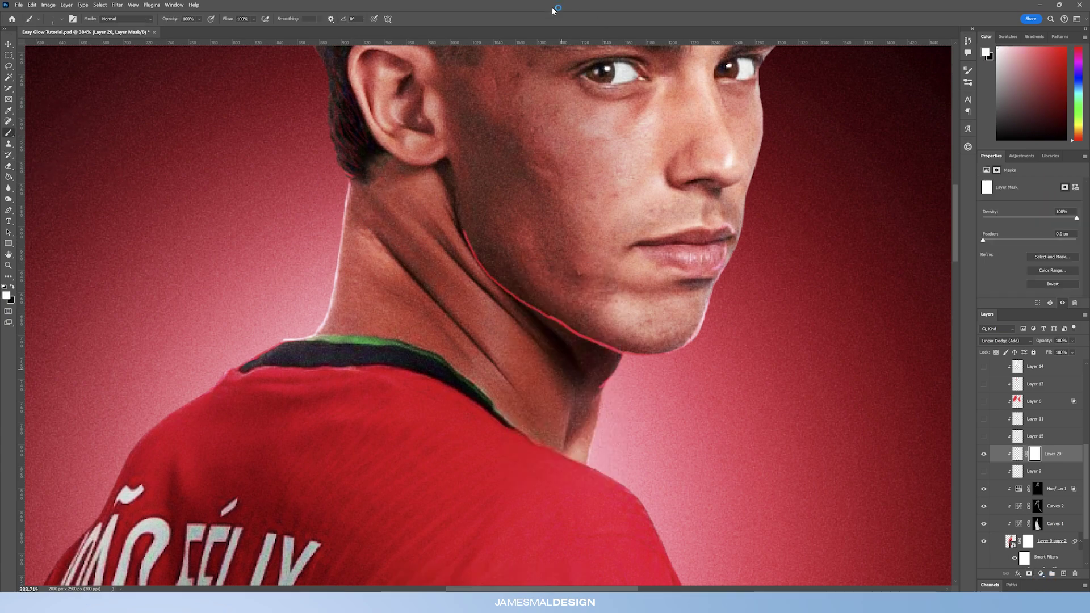
{"action": "key", "text": "bracketright"}
{"action": "key", "text": "bracketright"}
{"action": "key", "text": "bracketright"}
{"action": "key", "text": "bracketright"}
{"action": "key", "text": "bracketright"}
{"action": "key", "text": "bracketright"}
{"action": "key", "text": "bracketright"}
{"action": "key", "text": "bracketright"}
{"action": "key", "text": "x"}
{"action": "key", "text": "bracketleft"}
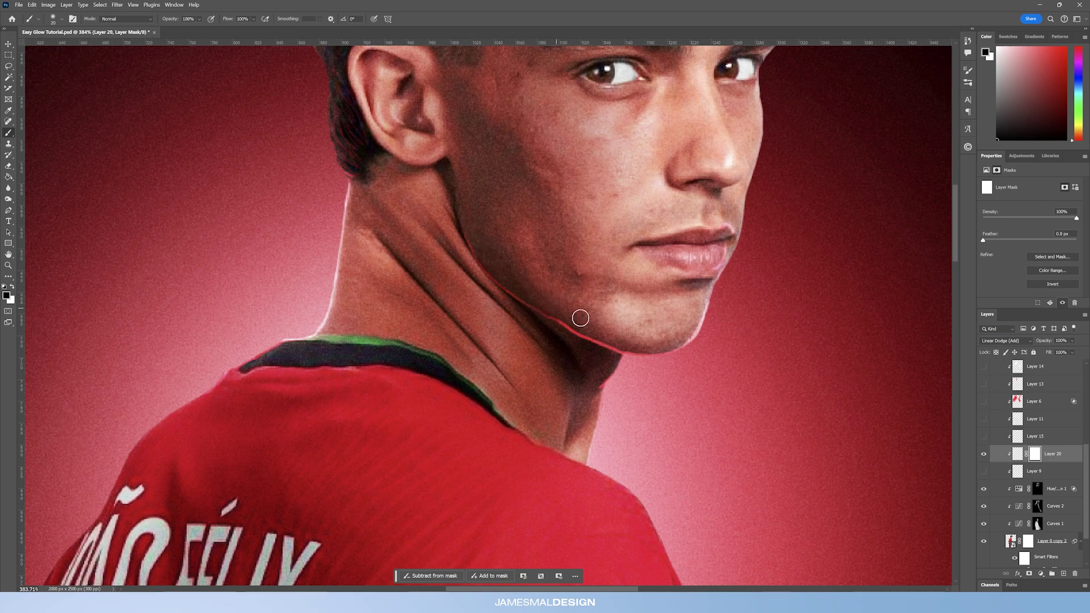
Lower the brush opacity to 60% and mask the rest of the red jaw line down to the chin for a softer falloff
{"action": "left_click_drag", "start_coordinate": [178, 25], "coordinate": [156, 24]}
{"action": "key", "text": "bracketright"}
{"action": "key", "text": "bracketright"}
{"action": "mouse_move", "coordinate": [481, 245]}
{"action": "left_mouse_down"}
{"action": "mouse_move", "coordinate": [578, 318]}
{"action": "mouse_move", "coordinate": [573, 326]}
{"action": "mouse_move", "coordinate": [596, 321]}
{"action": "mouse_move", "coordinate": [564, 316]}
{"action": "mouse_move", "coordinate": [650, 342]}
{"action": "mouse_move", "coordinate": [572, 322]}
{"action": "mouse_move", "coordinate": [599, 339]}
{"action": "mouse_move", "coordinate": [633, 353]}
{"action": "mouse_move", "coordinate": [694, 327]}
{"action": "left_mouse_up"}
{"action": "key", "text": "bracketleft"}
{"action": "key", "text": "bracketleft"}
{"action": "key", "text": "bracketleft"}
{"action": "key", "text": "bracketleft"}
{"action": "key", "text": "bracketleft"}
{"action": "key", "text": "bracketright"}
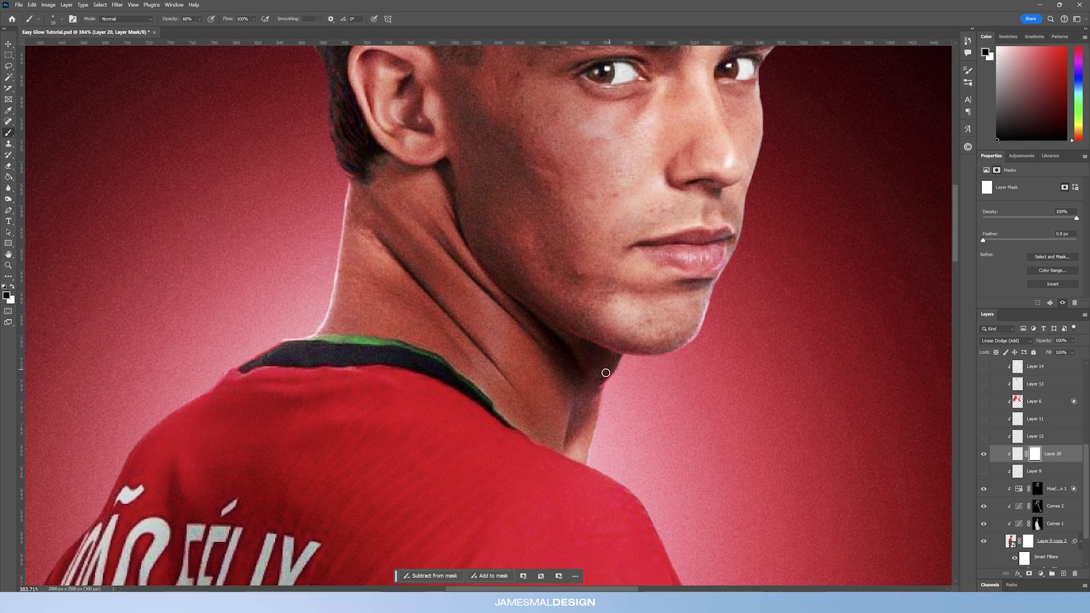
Compare the masked rim light of Layer 20 with Layer 9 along the jaw, neck and face by alternating their visibility
{"action": "left_click", "coordinate": [985, 454]}
{"action": "left_click", "coordinate": [984, 471]}
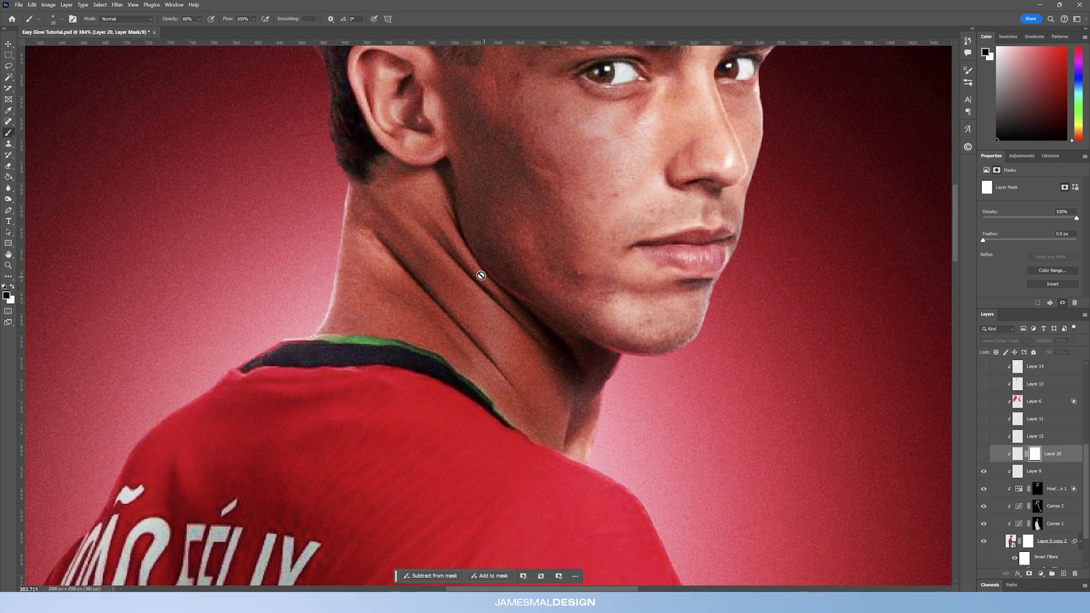
{"action": "left_click", "coordinate": [984, 471]}
{"action": "left_click", "coordinate": [984, 454]}
{"action": "key", "text": "bracketright"}
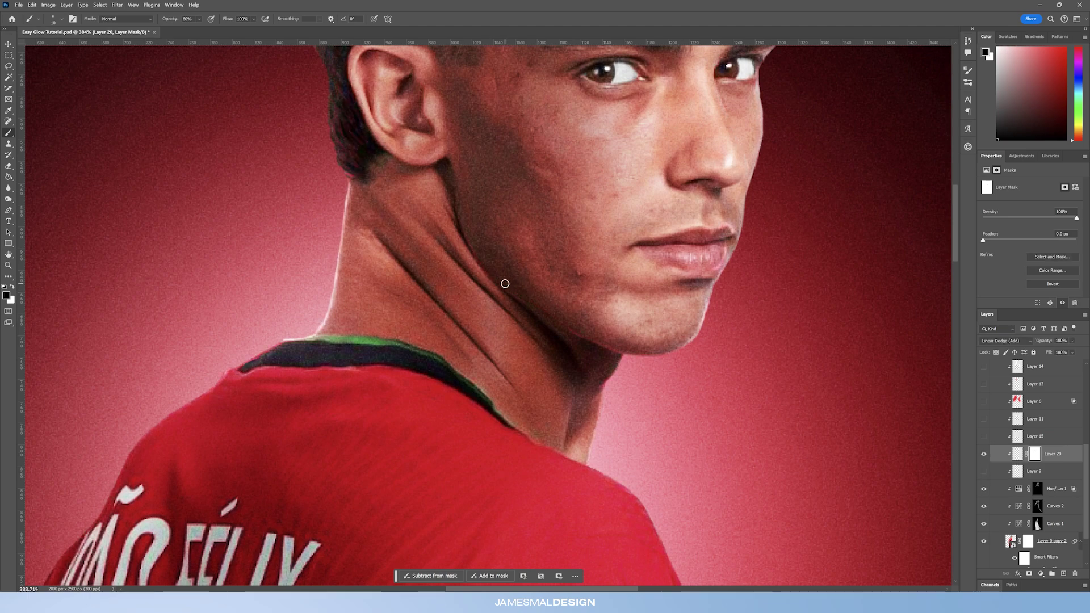
{"action": "key", "text": "bracketleft"}
{"action": "key", "text": "bracketleft"}
{"action": "left_click", "coordinate": [985, 455]}
{"action": "left_click", "coordinate": [984, 472]}
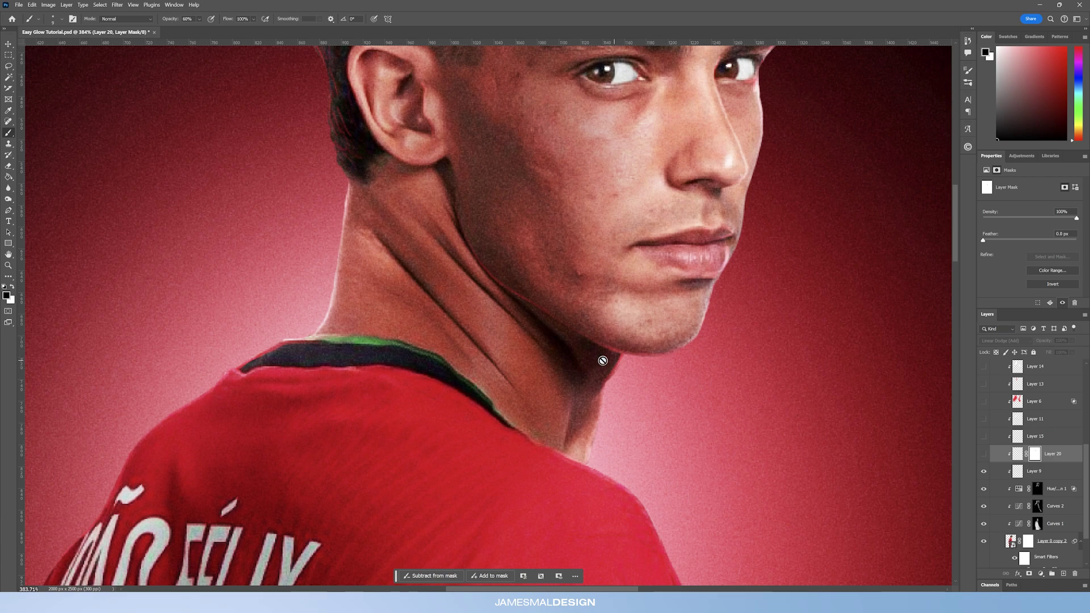
{"action": "left_click", "coordinate": [984, 471]}
{"action": "left_click", "coordinate": [984, 455]}
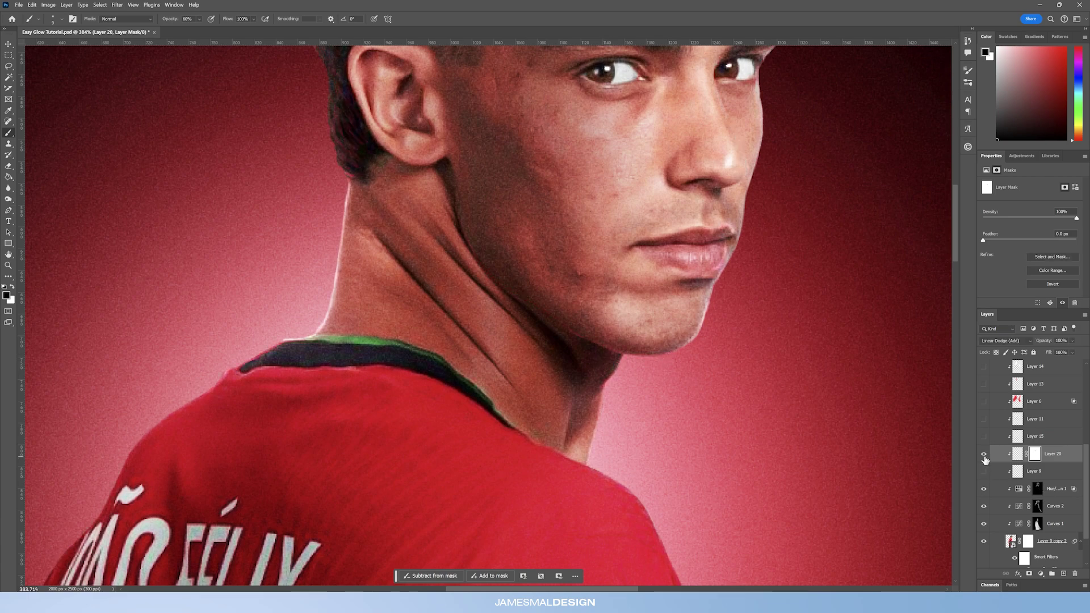
{"action": "left_click", "coordinate": [985, 455]}
{"action": "left_click", "coordinate": [985, 471]}
{"action": "left_click", "coordinate": [985, 455]}
{"action": "scroll", "coordinate": [716, 227], "scroll_direction": "up", "scroll_amount": 3}
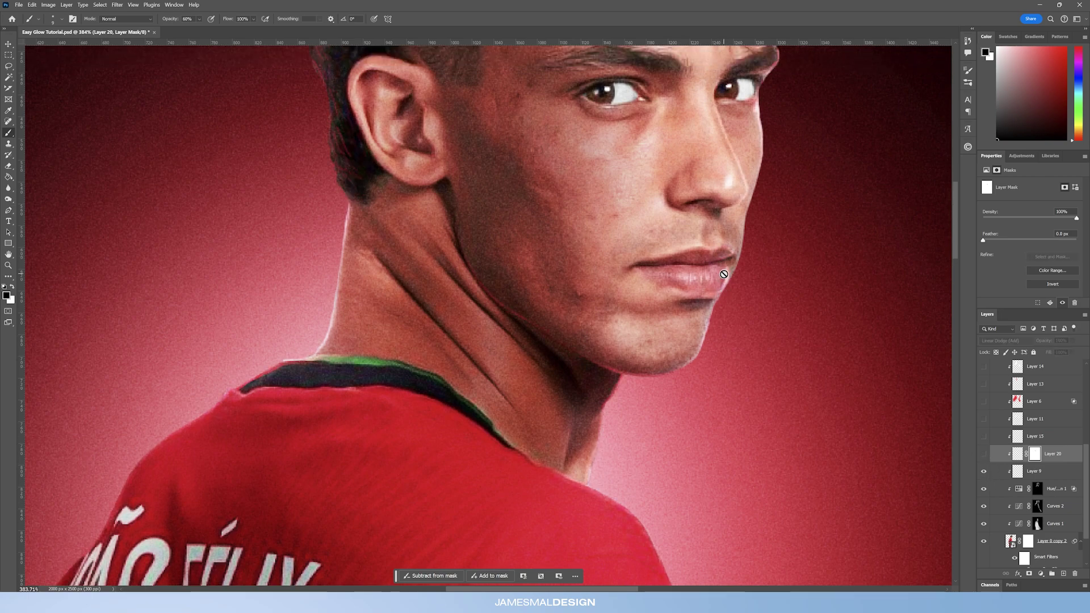
{"action": "left_click", "coordinate": [985, 471]}
{"action": "left_click", "coordinate": [984, 453]}
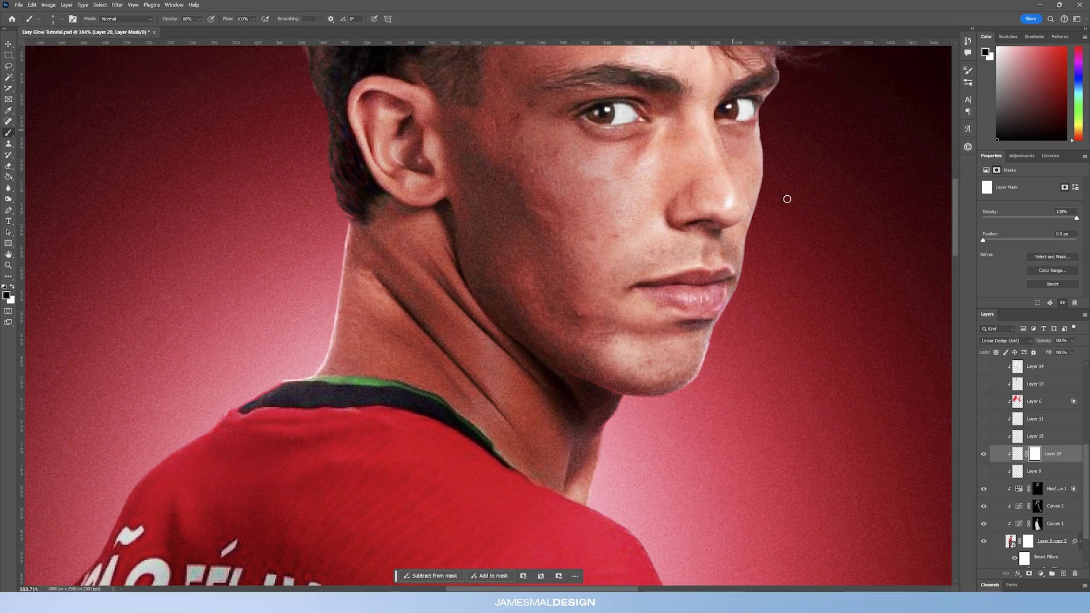
Target Layer 20's pixels with a small brush at 100% opacity and add fine red rim light to the front edge of the face
{"action": "left_click", "coordinate": [1016, 454]}
{"action": "right_click", "coordinate": [497, 302]}
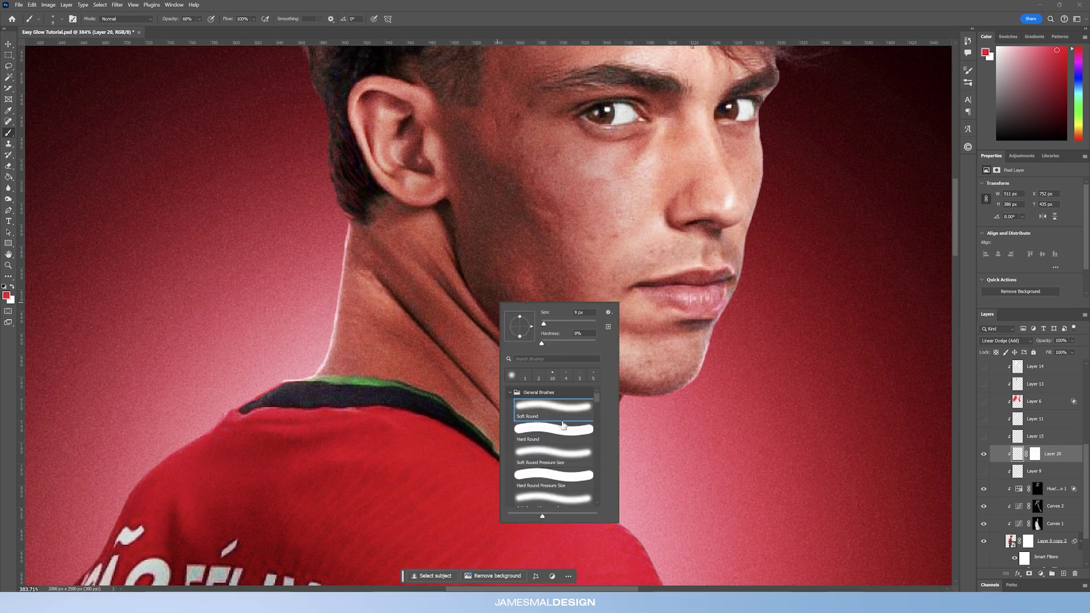
{"action": "left_click", "coordinate": [545, 377]}
{"action": "left_click", "coordinate": [793, 11]}
{"action": "scroll", "coordinate": [489, 316], "scroll_direction": "up", "scroll_amount": 1}
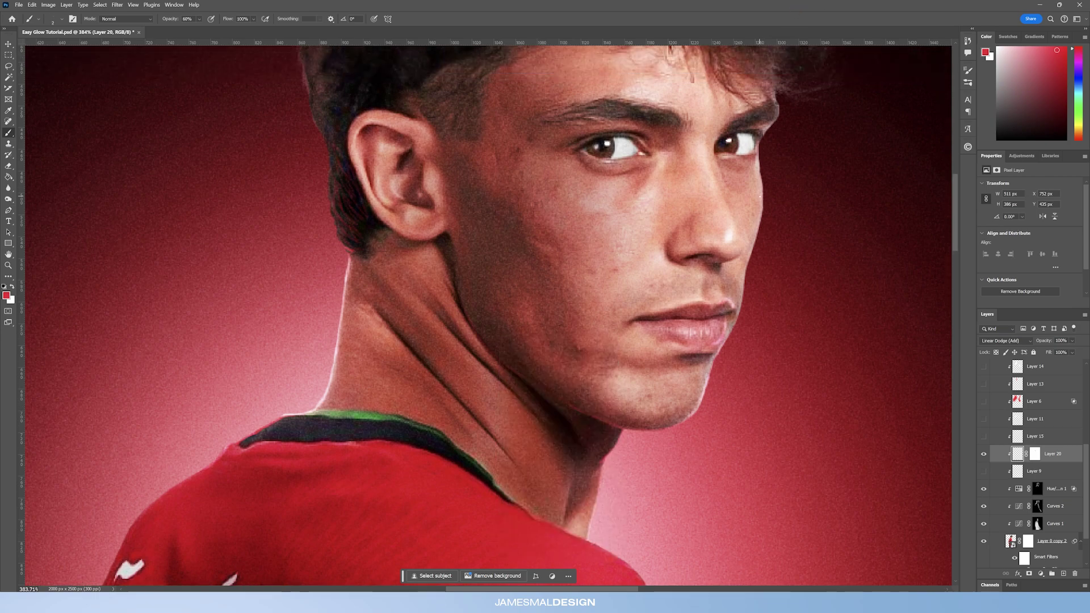
{"action": "left_click_drag", "start_coordinate": [171, 20], "coordinate": [403, 42]}
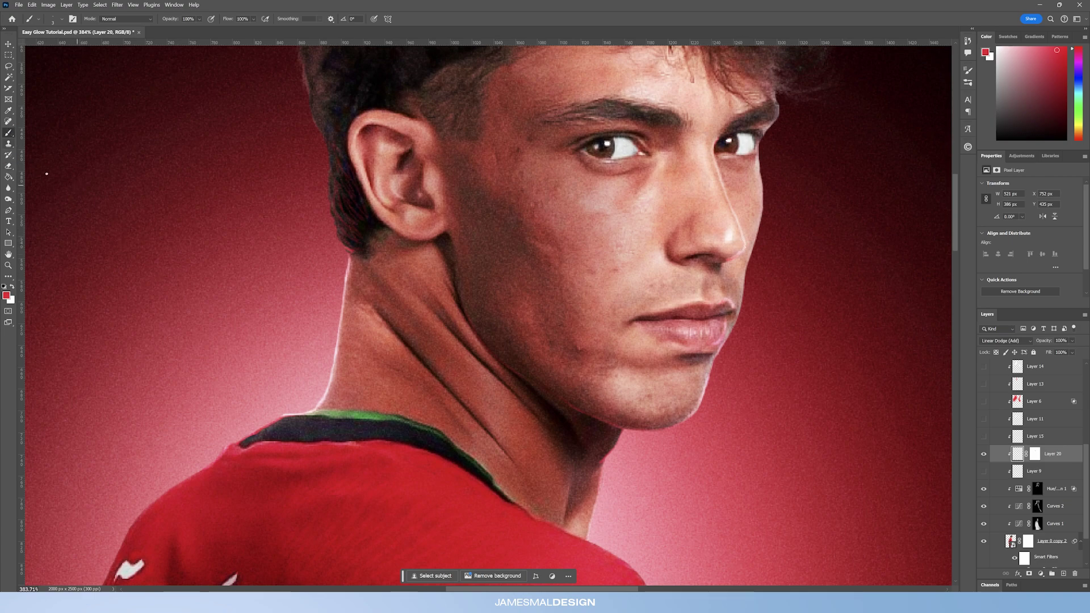
Clean up the red strokes around the nose and mouth on Layer 20 with a smaller Eraser
{"action": "left_click", "coordinate": [9, 166]}
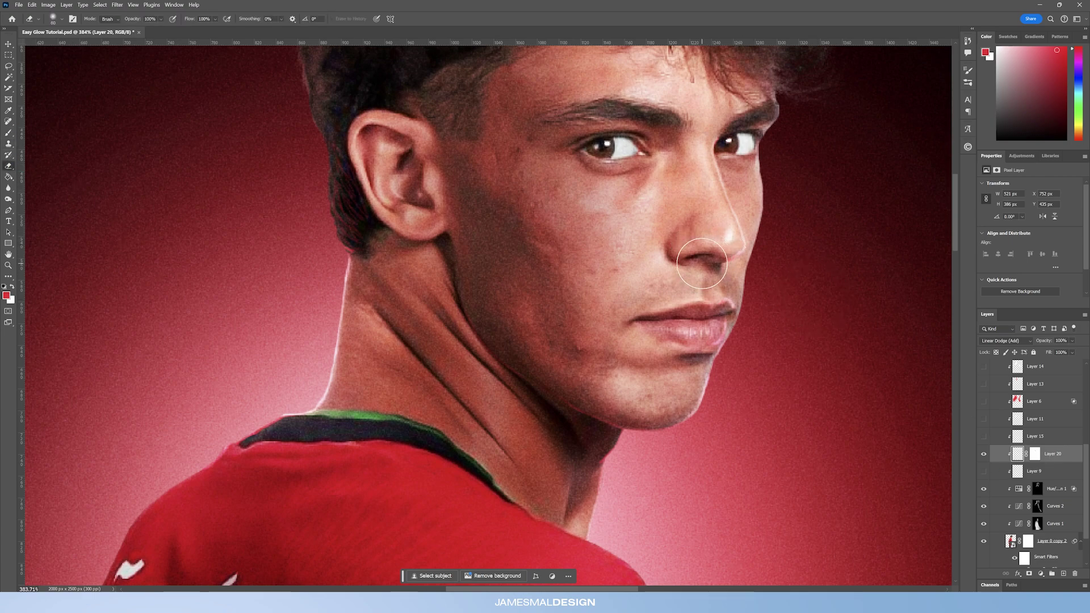
{"action": "left_click_drag", "start_coordinate": [711, 271], "coordinate": [718, 262]}
{"action": "key", "text": "["}
{"action": "key", "text": "["}
{"action": "key", "text": "["}
Examine the rim light on the face and neck by comparing the image with and without Layer 20
{"action": "left_click", "coordinate": [8, 265]}
{"action": "left_click_drag", "start_coordinate": [624, 180], "coordinate": [594, 180]}
{"action": "left_click_drag", "start_coordinate": [682, 188], "coordinate": [727, 176]}
{"action": "left_click", "coordinate": [984, 454]}
{"action": "left_click", "coordinate": [985, 453]}
{"action": "left_click", "coordinate": [984, 454]}
{"action": "left_click", "coordinate": [984, 454]}
{"action": "left_click", "coordinate": [985, 453]}
{"action": "left_click", "coordinate": [984, 453]}
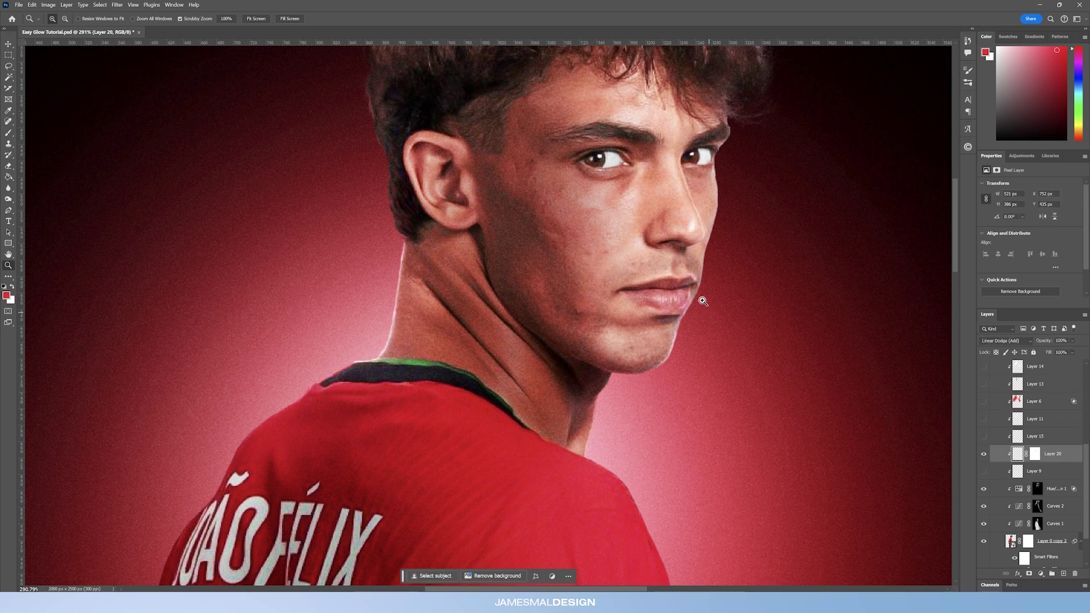
{"action": "left_click", "coordinate": [983, 454]}
{"action": "left_click", "coordinate": [984, 455]}
{"action": "left_click", "coordinate": [983, 454]}
{"action": "left_click", "coordinate": [983, 454]}
{"action": "left_click", "coordinate": [7, 168]}
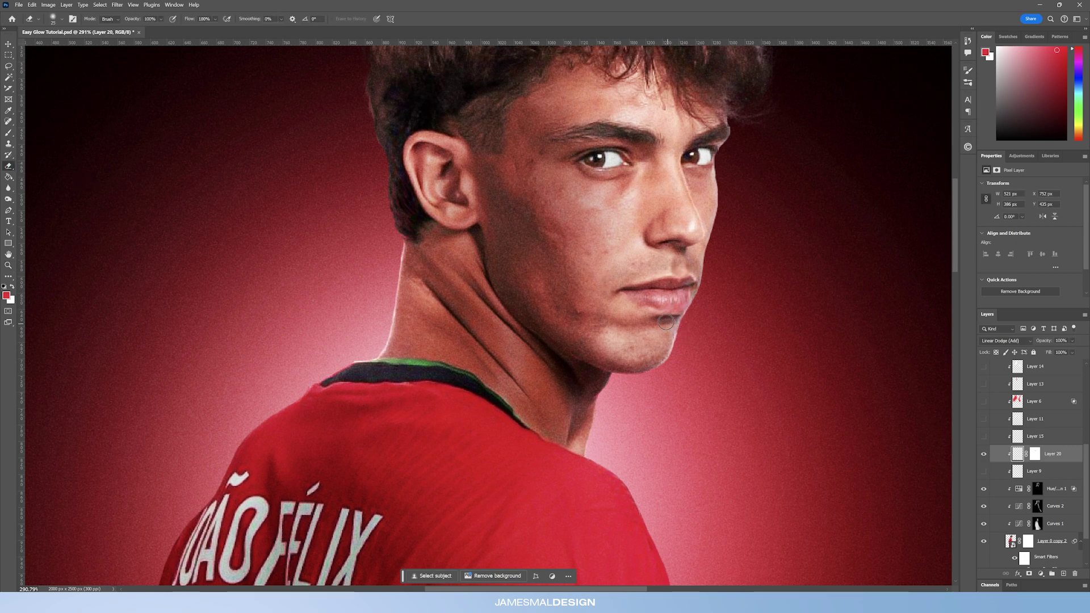
{"action": "left_click", "coordinate": [984, 453]}
{"action": "left_click", "coordinate": [984, 453]}
{"action": "left_click", "coordinate": [984, 454]}
{"action": "left_click", "coordinate": [984, 454]}
{"action": "scroll", "coordinate": [591, 377], "scroll_direction": "down", "scroll_amount": 2}
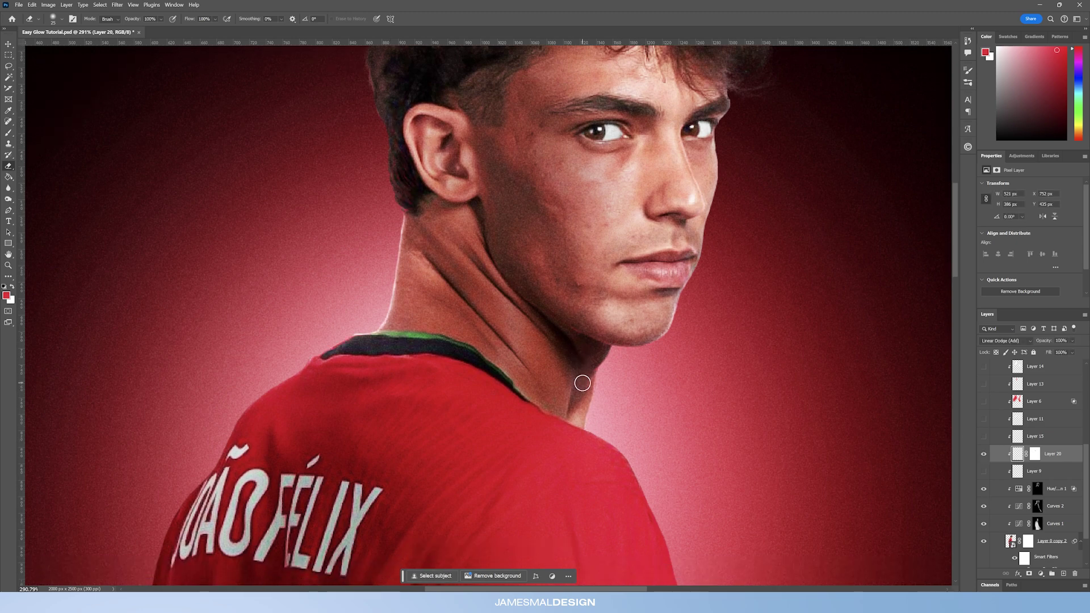
Show Layer 9's finished rim light and delete Layer 20
{"action": "left_click", "coordinate": [982, 457]}
{"action": "left_click", "coordinate": [984, 472]}
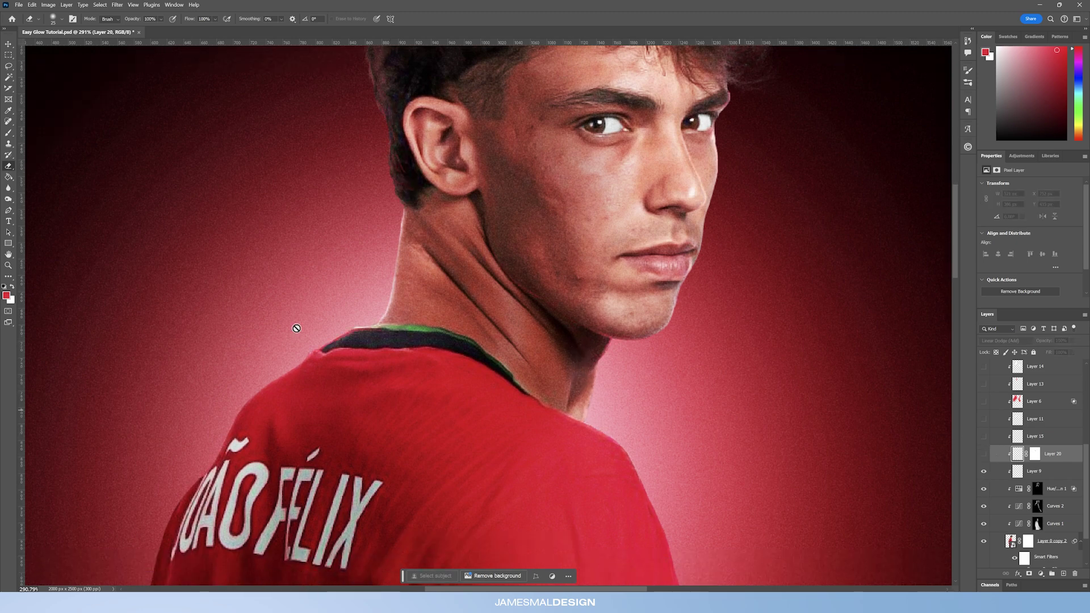
{"action": "left_click", "coordinate": [9, 265]}
{"action": "mouse_move", "coordinate": [543, 264]}
{"action": "left_mouse_down"}
{"action": "mouse_move", "coordinate": [518, 265]}
{"action": "mouse_move", "coordinate": [540, 255]}
{"action": "left_mouse_up"}
{"action": "key", "text": "Delete"}
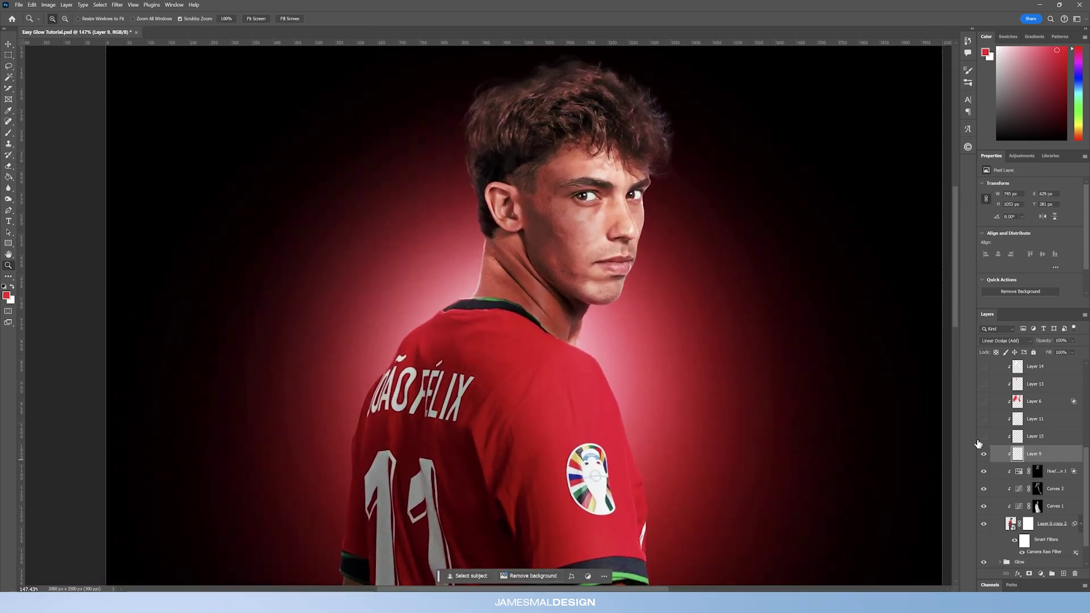
Inspect the hair edge behind the ear, create a new clipped layer above Layer 9 and hide Layer 15
{"action": "left_click_drag", "start_coordinate": [484, 209], "coordinate": [486, 216]}
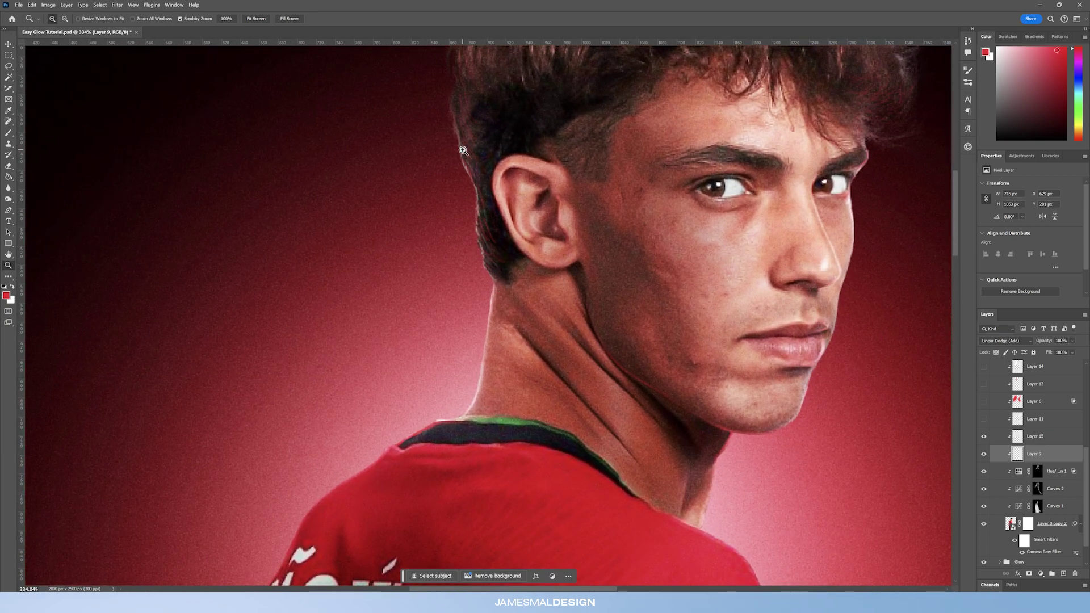
{"action": "left_click_drag", "start_coordinate": [486, 234], "coordinate": [493, 273]}
{"action": "left_click", "coordinate": [9, 132]}
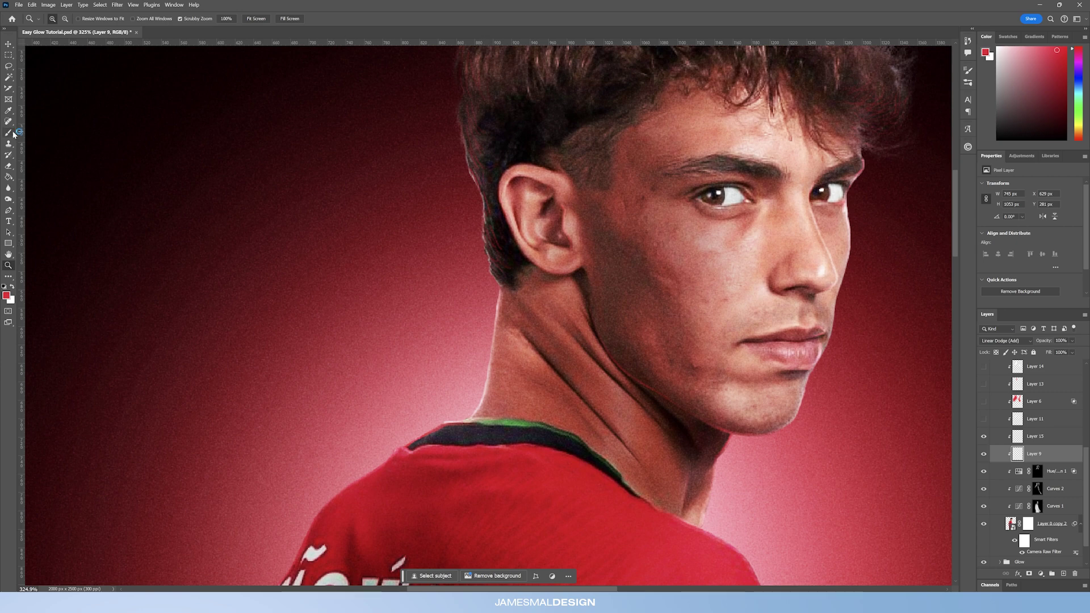
{"action": "right_click", "coordinate": [491, 311]}
{"action": "left_click", "coordinate": [605, 9]}
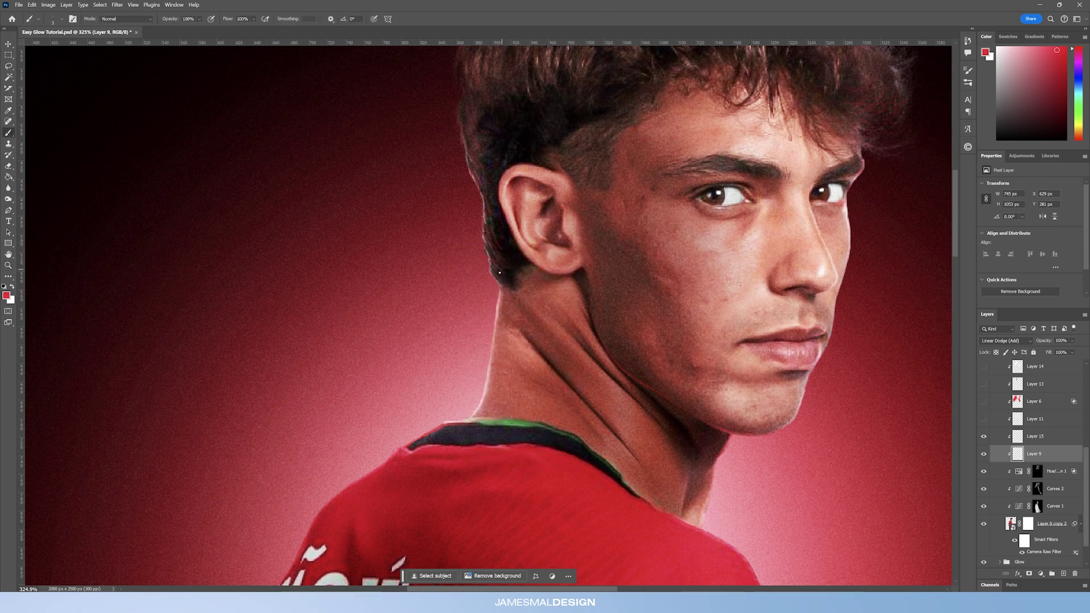
{"action": "left_click", "coordinate": [1064, 573]}
{"action": "left_click", "coordinate": [984, 436]}
Paint thin white rim-light strokes along the hair edge behind the ear on the new layer
{"action": "key", "text": "x"}
{"action": "left_click_drag", "start_coordinate": [498, 286], "coordinate": [490, 269]}
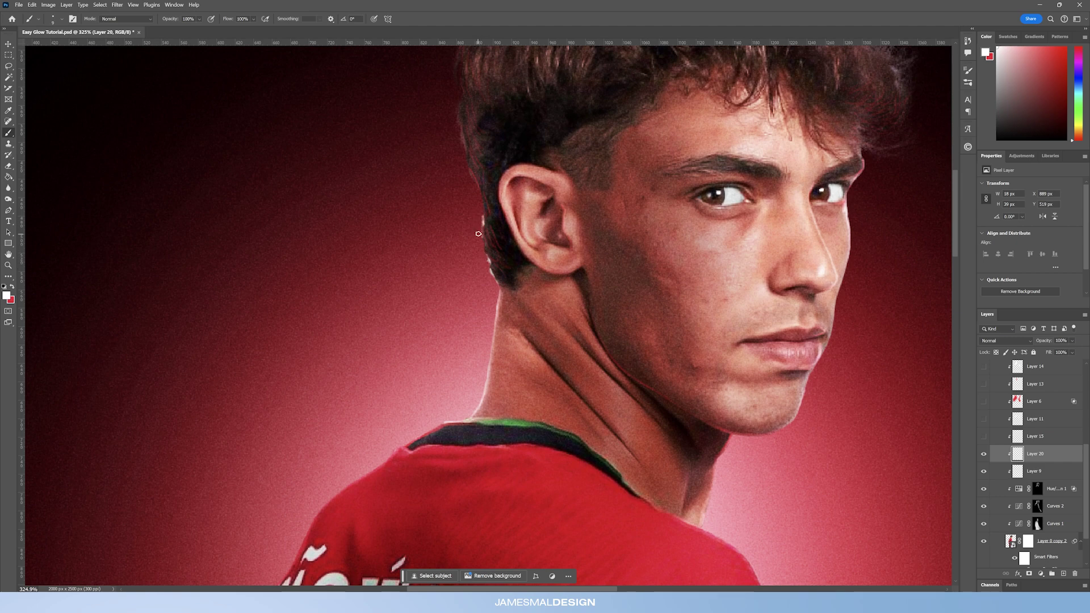
{"action": "key", "text": "bracketright"}
Show Layer 15 to compare its hair highlights with the new strokes, and set the new layer's opacity to 34%
{"action": "left_click", "coordinate": [984, 454]}
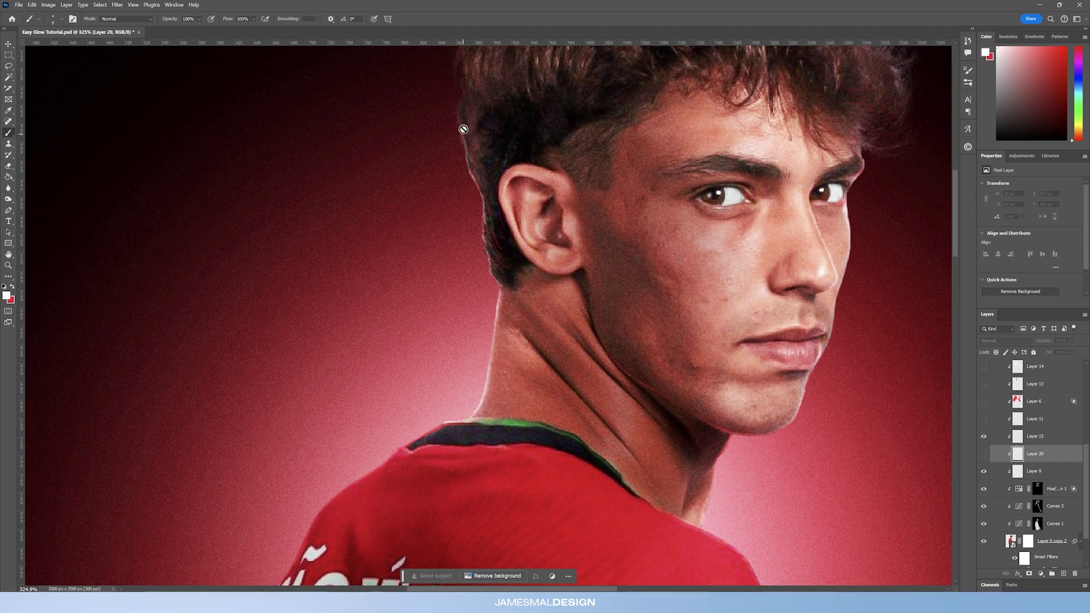
{"action": "left_click", "coordinate": [984, 454]}
{"action": "left_click", "coordinate": [984, 454]}
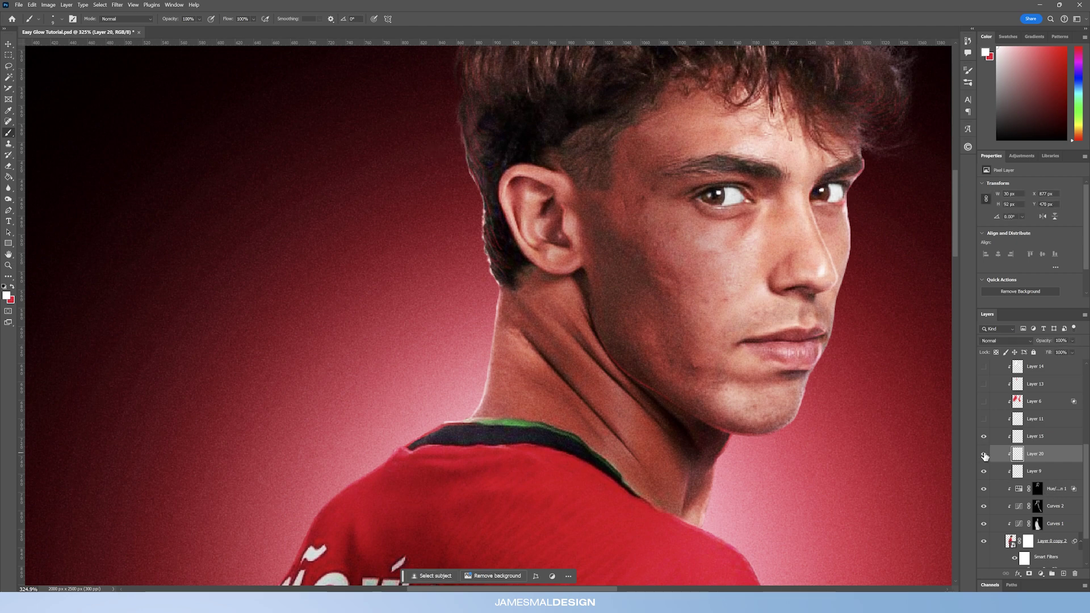
{"action": "mouse_move", "coordinate": [1043, 341]}
{"action": "left_mouse_down"}
{"action": "mouse_move", "coordinate": [961, 353]}
{"action": "mouse_move", "coordinate": [477, 329]}
{"action": "mouse_move", "coordinate": [488, 330]}
{"action": "left_mouse_up"}
{"action": "left_click", "coordinate": [9, 266]}
{"action": "mouse_move", "coordinate": [548, 258]}
{"action": "left_mouse_down"}
{"action": "mouse_move", "coordinate": [530, 266]}
{"action": "mouse_move", "coordinate": [589, 280]}
{"action": "mouse_move", "coordinate": [570, 285]}
{"action": "mouse_move", "coordinate": [576, 263]}
{"action": "mouse_move", "coordinate": [560, 265]}
{"action": "mouse_move", "coordinate": [595, 281]}
{"action": "mouse_move", "coordinate": [614, 321]}
{"action": "left_mouse_up"}
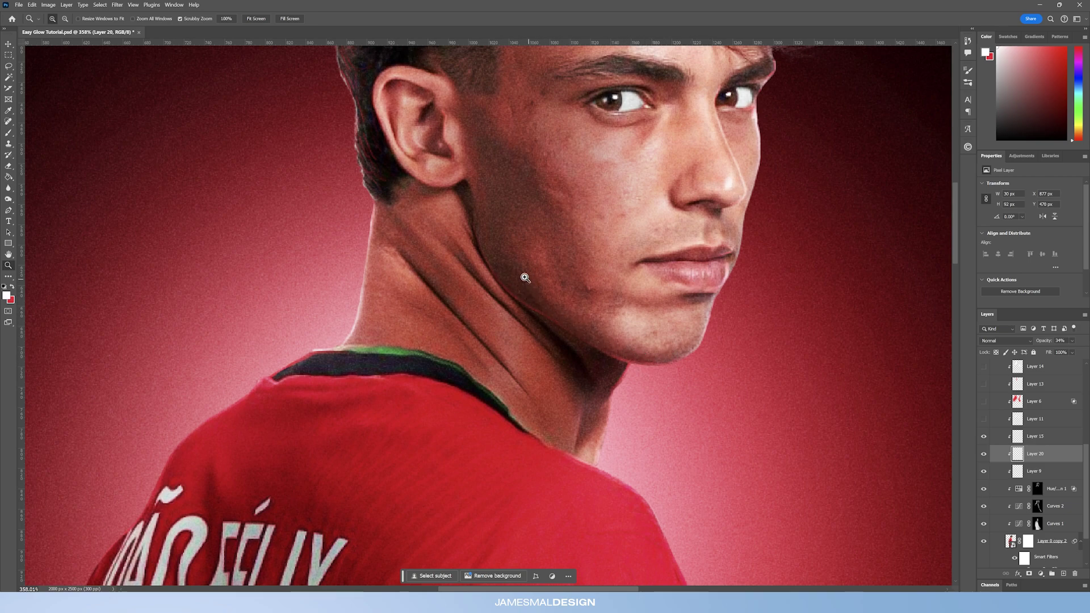
{"action": "left_click_drag", "start_coordinate": [411, 380], "coordinate": [396, 333]}
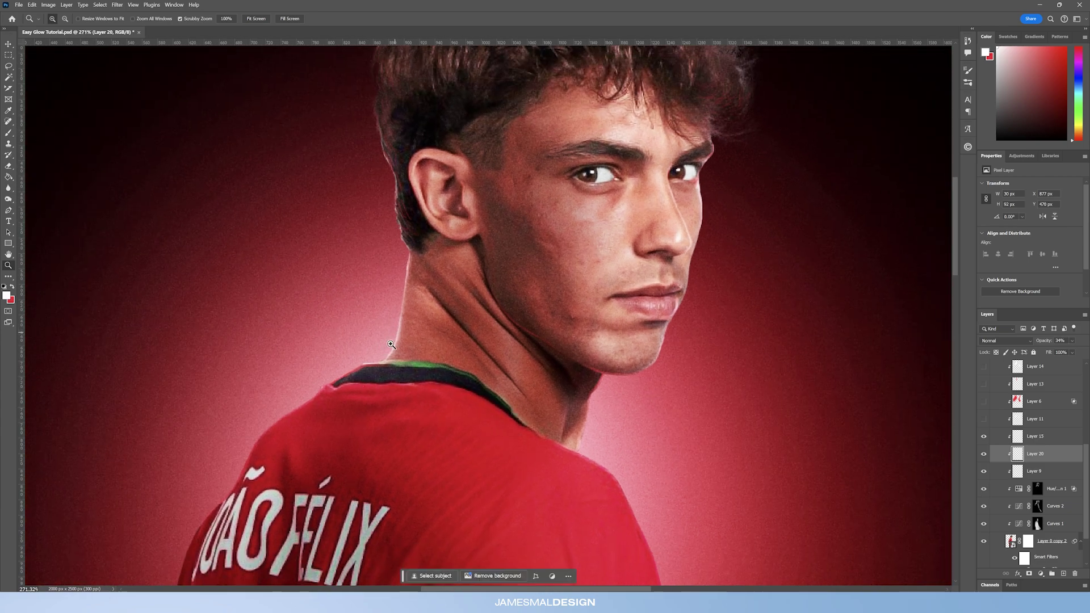
Examine the rim light and highlights on the player's neck, ear, face and hair at close and wide views
{"action": "left_click_drag", "start_coordinate": [505, 297], "coordinate": [496, 277]}
{"action": "left_click_drag", "start_coordinate": [505, 178], "coordinate": [514, 181]}
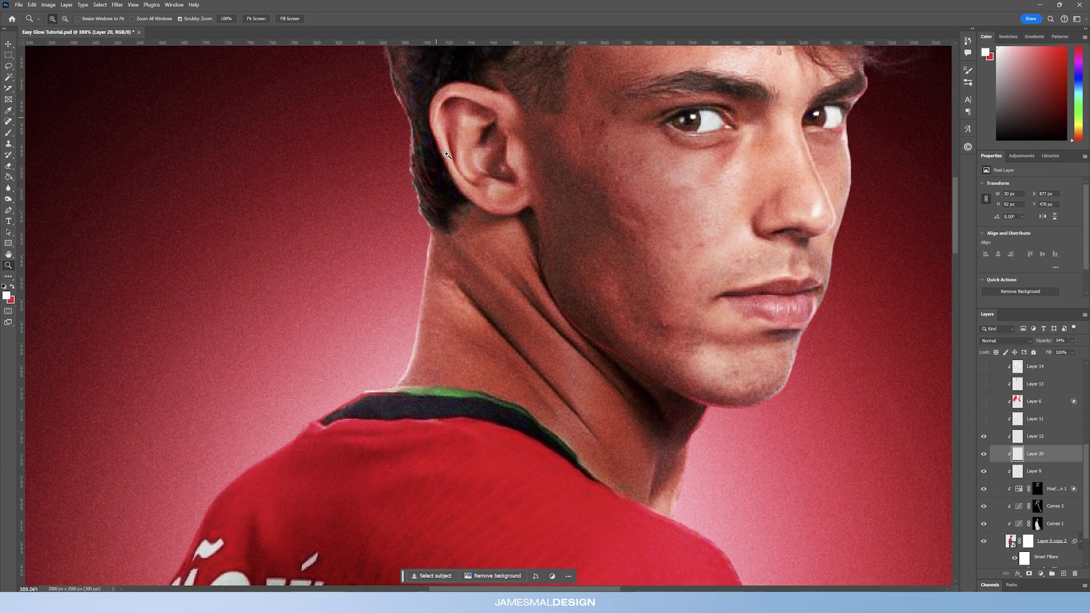
{"action": "left_click_drag", "start_coordinate": [531, 226], "coordinate": [492, 244]}
{"action": "left_click_drag", "start_coordinate": [574, 197], "coordinate": [608, 182]}
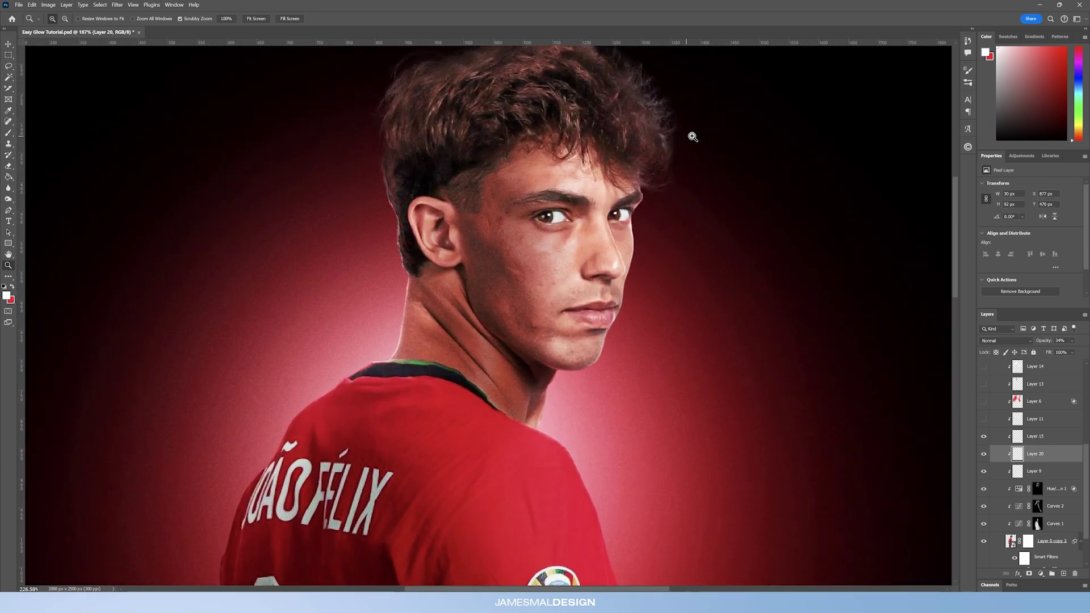
{"action": "scroll", "coordinate": [673, 168], "scroll_direction": "up", "scroll_amount": 6}
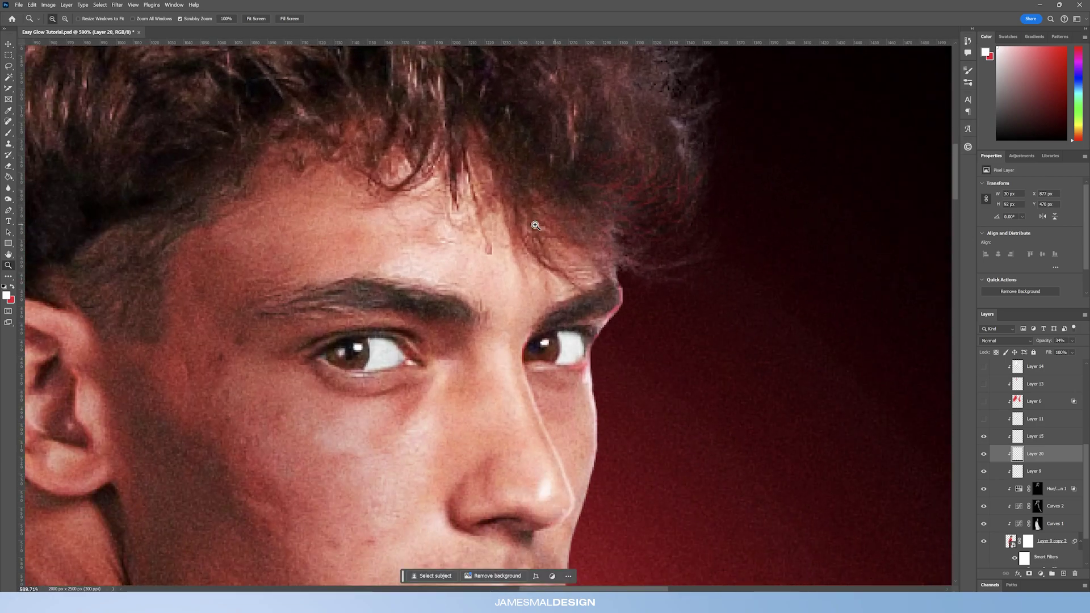
{"action": "scroll", "coordinate": [672, 168], "scroll_direction": "down", "scroll_amount": 6}
{"action": "scroll", "coordinate": [356, 324], "scroll_direction": "up", "scroll_amount": 4}
{"action": "scroll", "coordinate": [356, 323], "scroll_direction": "down", "scroll_amount": 5}
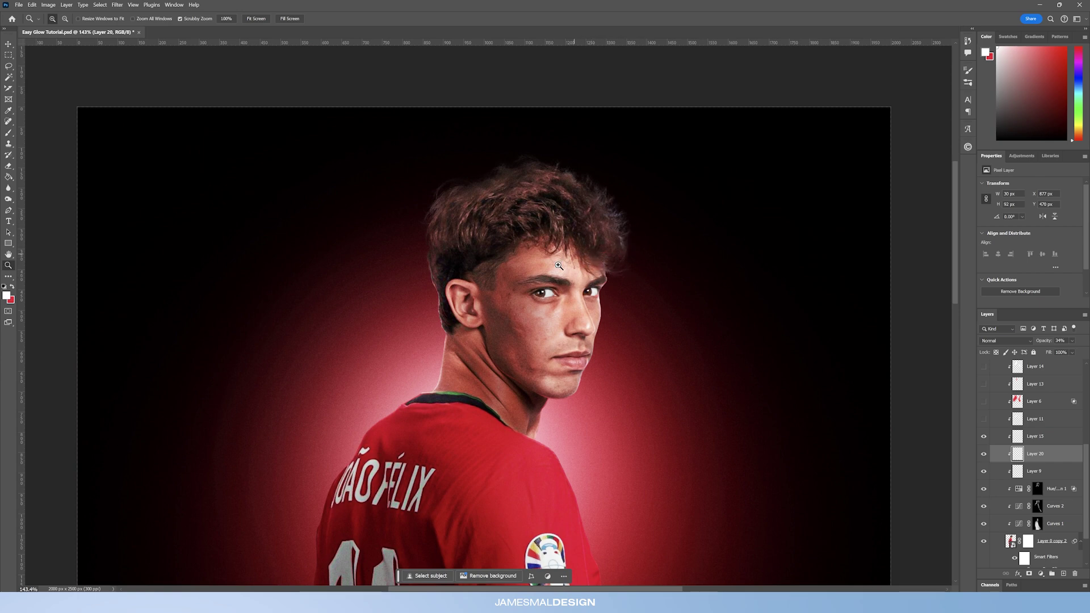
{"action": "scroll", "coordinate": [529, 311], "scroll_direction": "down", "scroll_amount": 1}
{"action": "scroll", "coordinate": [523, 339], "scroll_direction": "up", "scroll_amount": 1}
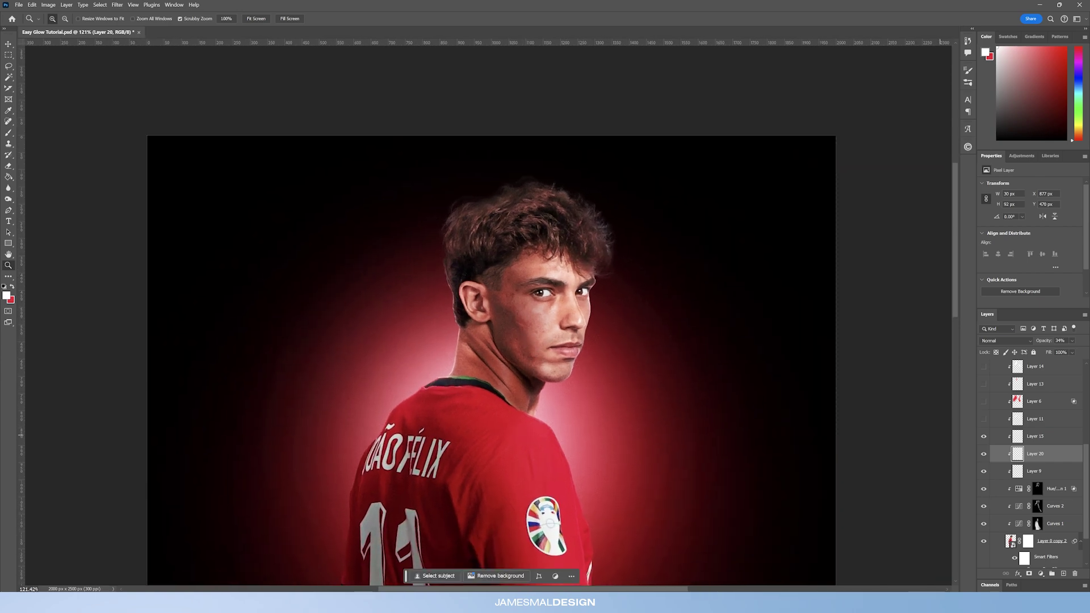
Show and select Layer 11, and toggle its visibility to compare its light on the player's shoulders
{"action": "left_click", "coordinate": [983, 421]}
{"action": "scroll", "coordinate": [461, 393], "scroll_direction": "up", "scroll_amount": 2}
{"action": "left_click_drag", "start_coordinate": [534, 391], "coordinate": [554, 353]}
{"action": "left_click", "coordinate": [998, 425]}
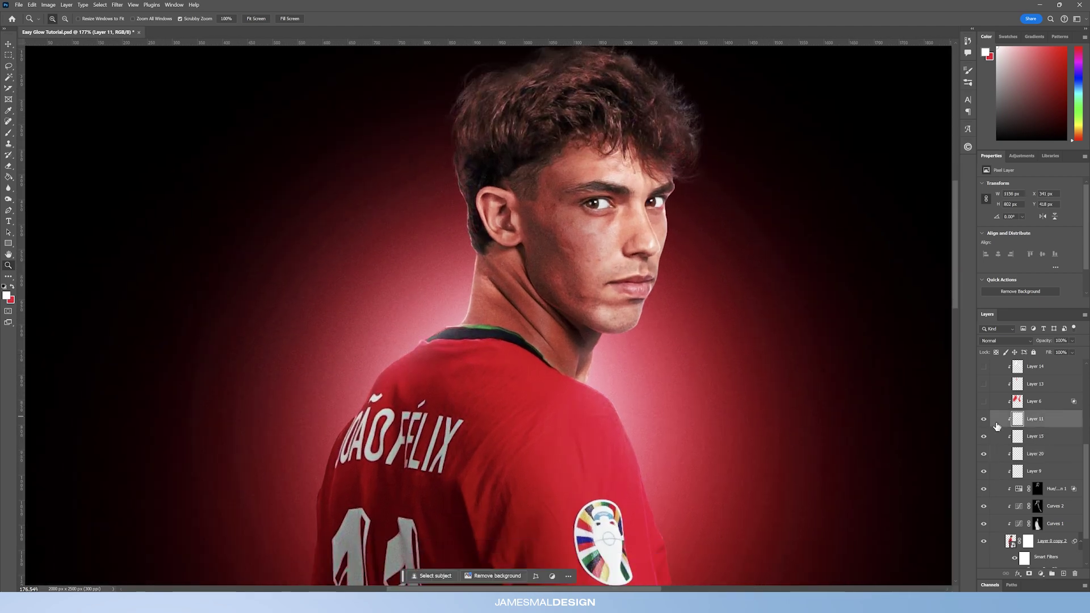
{"action": "left_click", "coordinate": [985, 421]}
{"action": "left_click", "coordinate": [985, 421]}
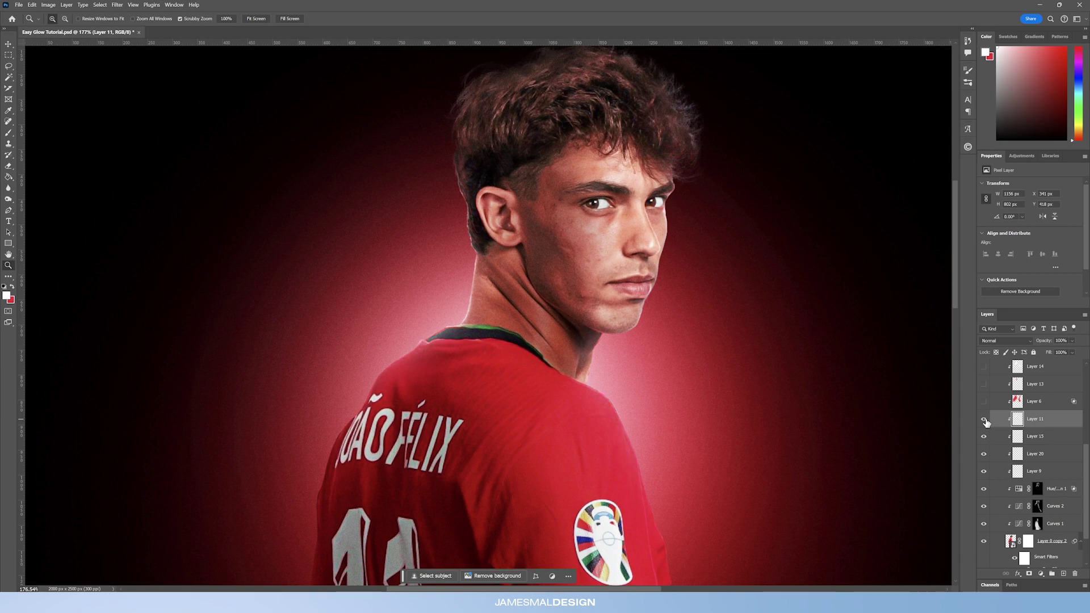
Create a new clipped layer above Layer 11, hide Layer 11 and choose the Soft Round brush at 0% hardness
{"action": "left_click", "coordinate": [1064, 574]}
{"action": "left_click", "coordinate": [984, 438]}
{"action": "left_click", "coordinate": [9, 132]}
{"action": "right_click", "coordinate": [345, 250]}
{"action": "left_click", "coordinate": [393, 358]}
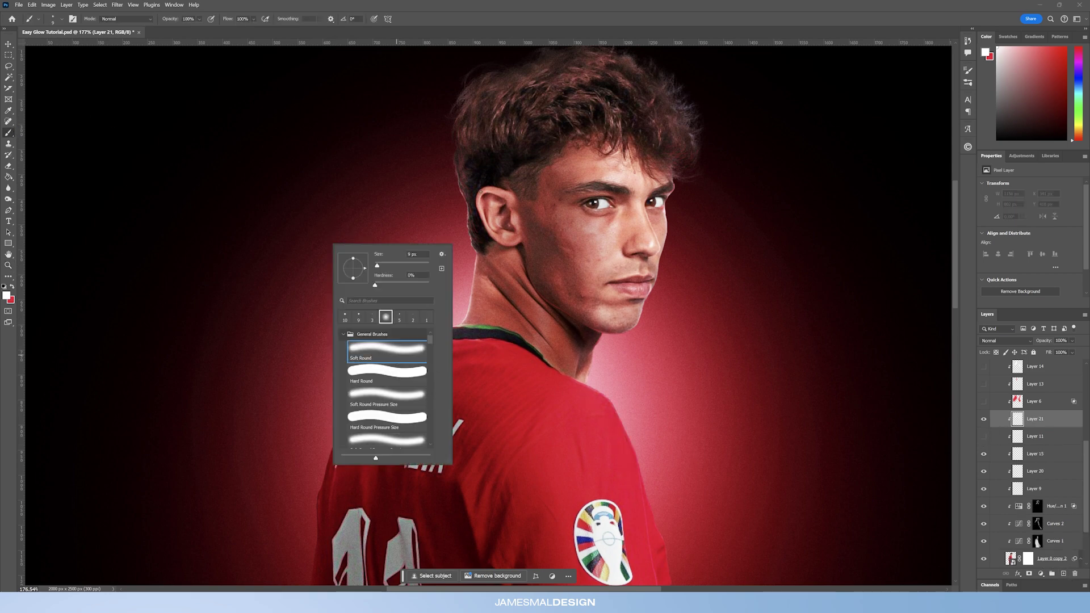
Brush soft white light onto the shirt from outside both shoulders on the new layer, using a larger brush size
{"action": "left_click", "coordinate": [556, 16]}
{"action": "key", "text": "bracketright"}
{"action": "key", "text": "bracketright"}
{"action": "key", "text": "bracketright"}
{"action": "left_click", "coordinate": [384, 272]}
{"action": "key", "text": "bracketleft"}
{"action": "key", "text": "bracketleft"}
{"action": "key", "text": "bracketleft"}
{"action": "key", "text": "bracketleft"}
{"action": "key", "text": "bracketleft"}
{"action": "key", "text": "bracketleft"}
{"action": "key", "text": "bracketleft"}
{"action": "mouse_move", "coordinate": [624, 371]}
{"action": "left_mouse_down"}
{"action": "mouse_move", "coordinate": [657, 392]}
{"action": "mouse_move", "coordinate": [676, 450]}
{"action": "mouse_move", "coordinate": [652, 370]}
{"action": "left_mouse_up"}
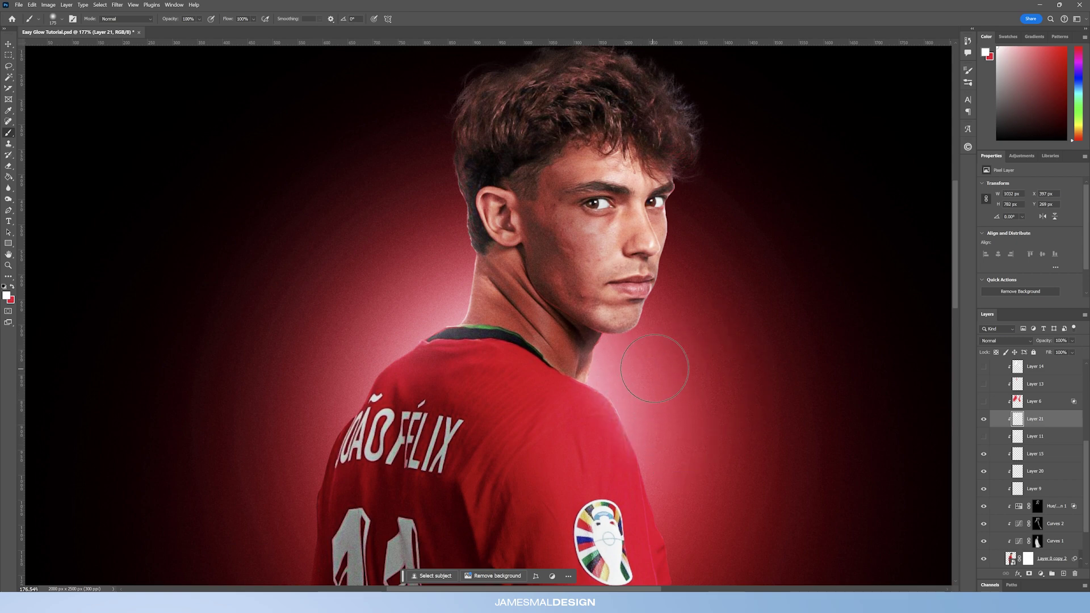
Compare Layer 21 with Layer 11's shoulder light, keep Layer 11 visible and delete Layer 21
{"action": "scroll", "coordinate": [624, 369], "scroll_direction": "up", "scroll_amount": 1}
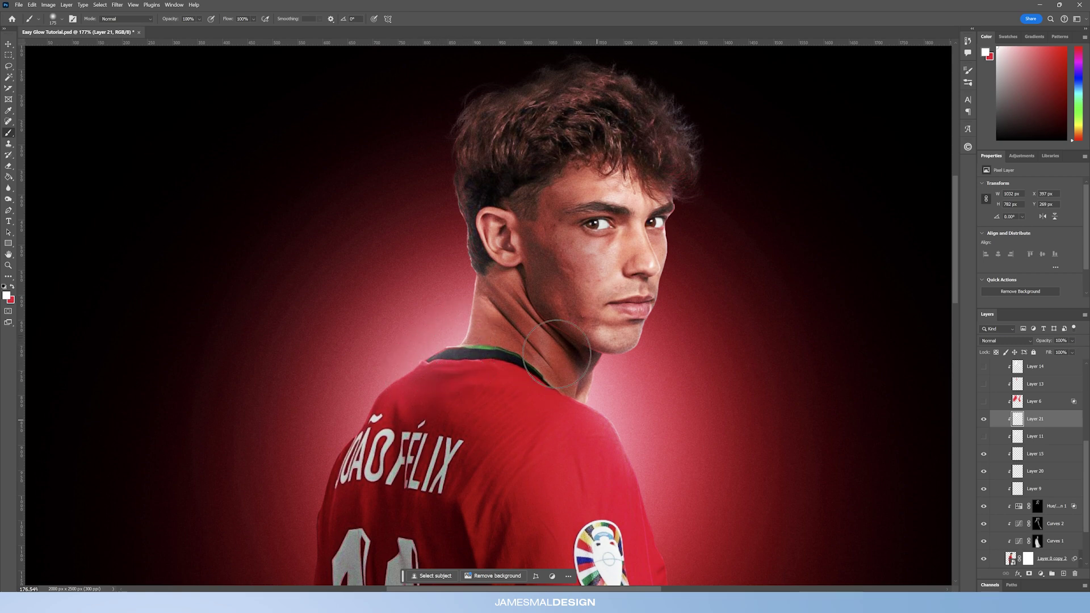
{"action": "left_click", "coordinate": [982, 424]}
{"action": "left_click", "coordinate": [983, 424]}
{"action": "left_click", "coordinate": [983, 436]}
{"action": "left_click", "coordinate": [983, 436]}
{"action": "left_click", "coordinate": [983, 441]}
{"action": "left_click", "coordinate": [983, 437]}
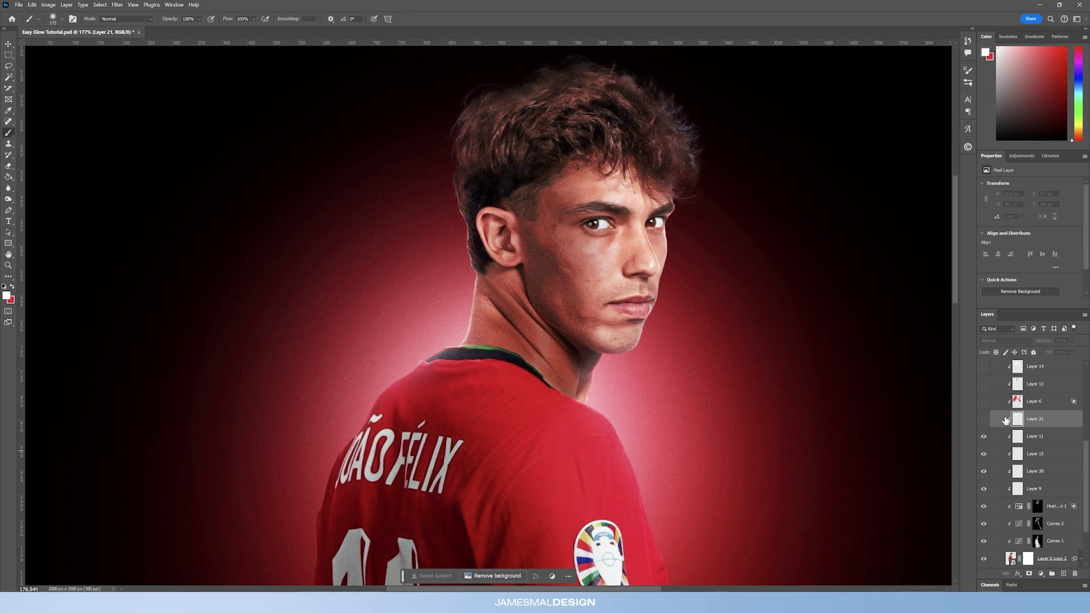
{"action": "scroll", "coordinate": [991, 440], "scroll_direction": "up", "scroll_amount": 1}
{"action": "key", "text": "Delete"}
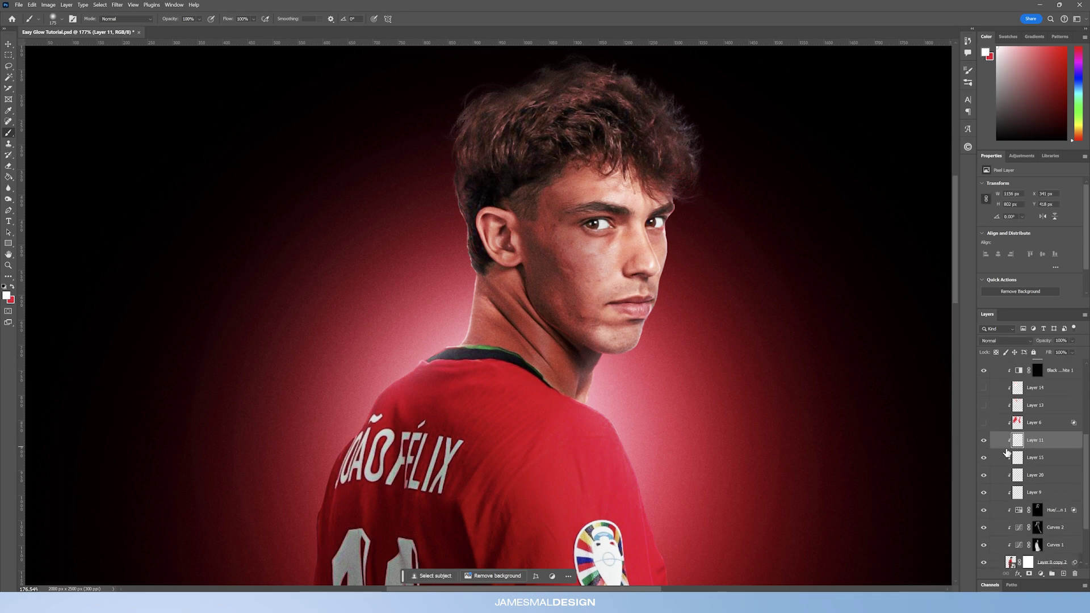
Show and select Layer 6, and examine its red glow on the player's hair, face and shirt
{"action": "left_click", "coordinate": [981, 422]}
{"action": "left_click", "coordinate": [11, 266]}
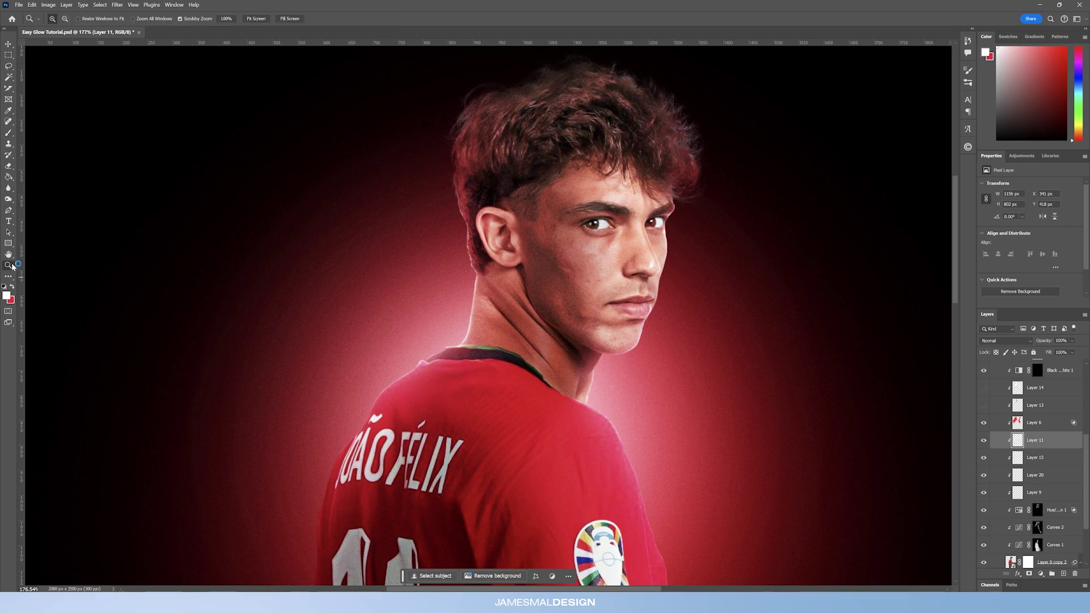
{"action": "left_click_drag", "start_coordinate": [604, 218], "coordinate": [525, 218]}
{"action": "left_click_drag", "start_coordinate": [580, 269], "coordinate": [614, 269]}
{"action": "mouse_move", "coordinate": [607, 207]}
{"action": "left_mouse_down"}
{"action": "mouse_move", "coordinate": [622, 207]}
{"action": "mouse_move", "coordinate": [617, 196]}
{"action": "left_mouse_up"}
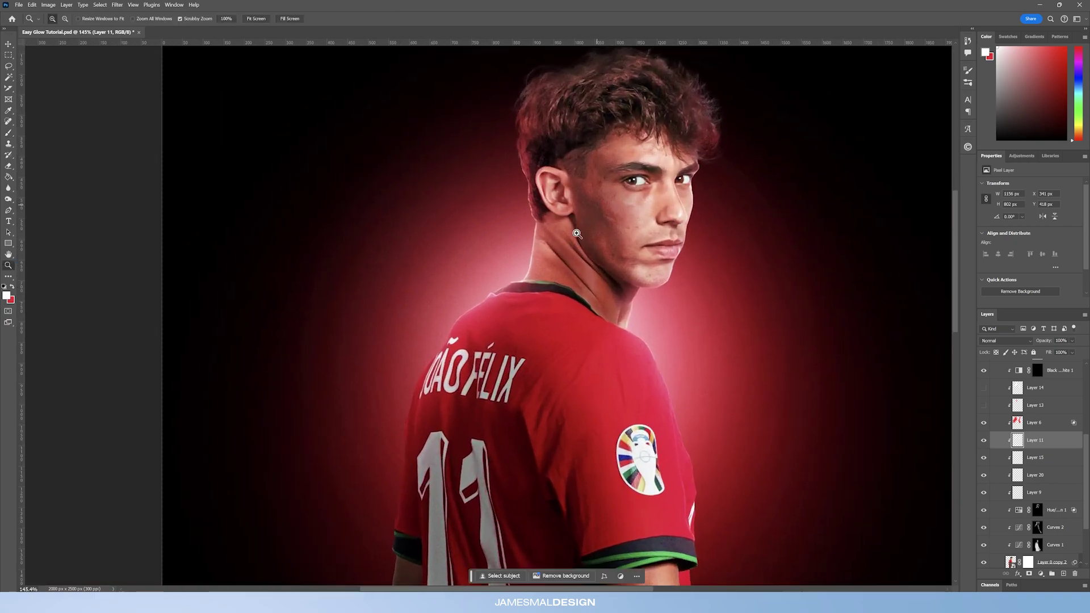
{"action": "key", "text": "alt+bracketright"}
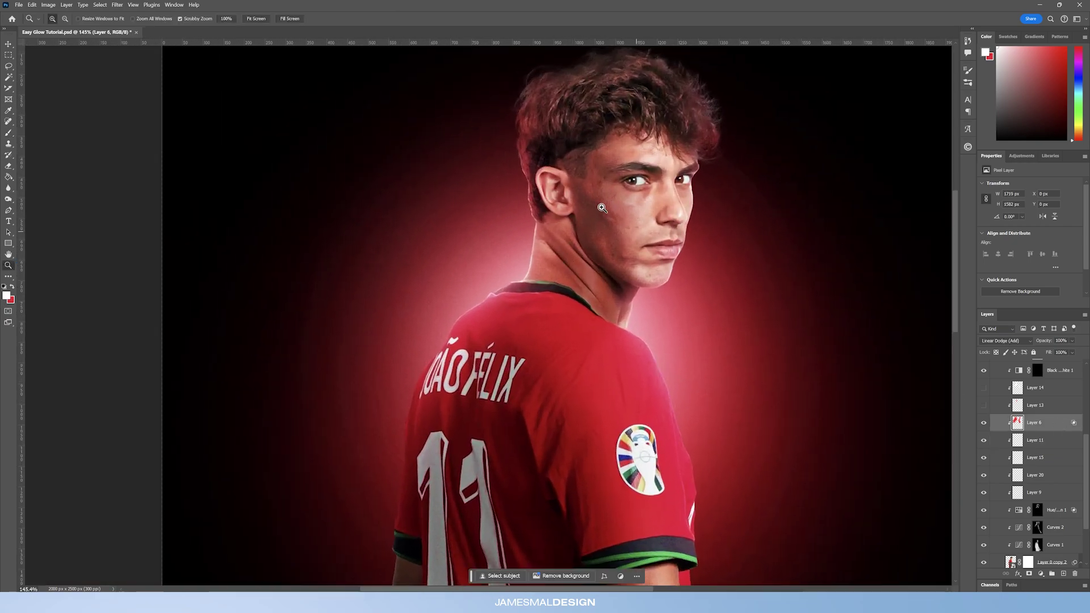
{"action": "left_click_drag", "start_coordinate": [604, 209], "coordinate": [904, 282]}
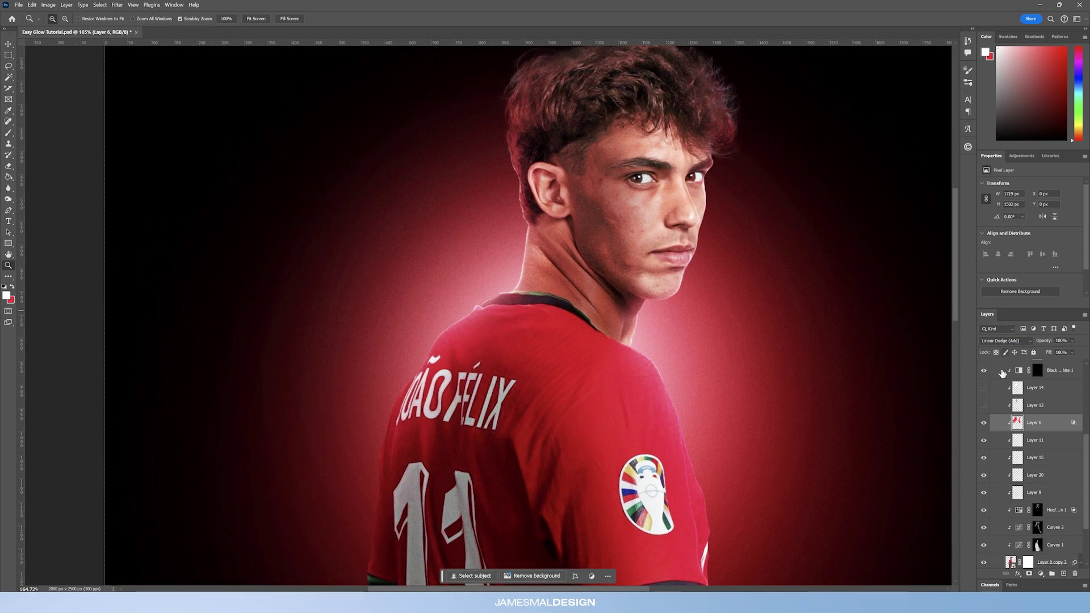
Hide Layer 6, create a new clipped layer above it and ready the brush with red as the foreground colour
{"action": "left_click", "coordinate": [984, 424]}
{"action": "left_click", "coordinate": [1064, 574]}
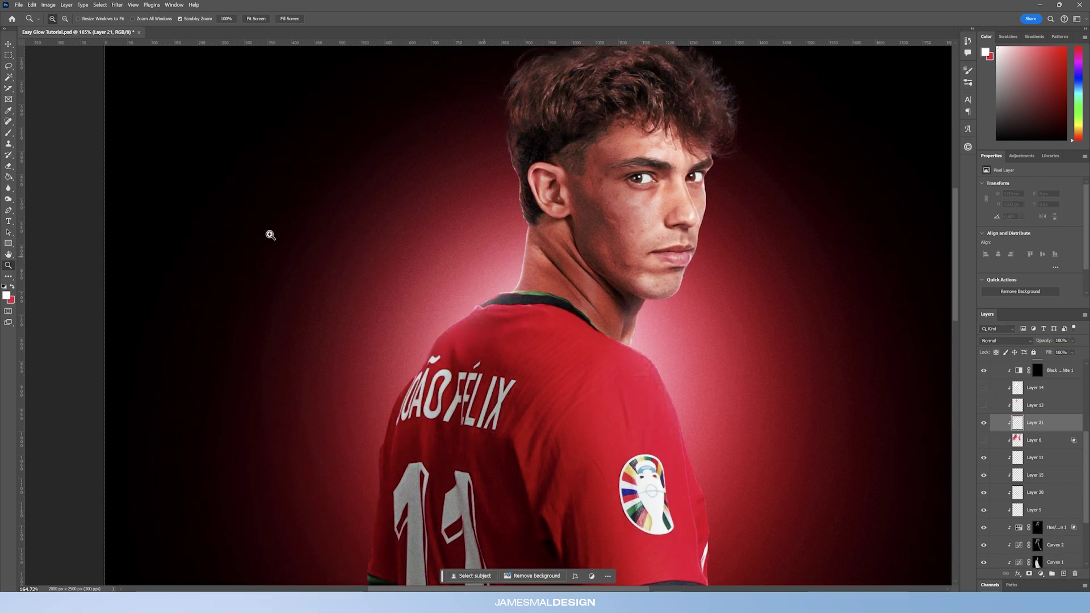
{"action": "key", "text": "b"}
{"action": "key", "text": "x"}
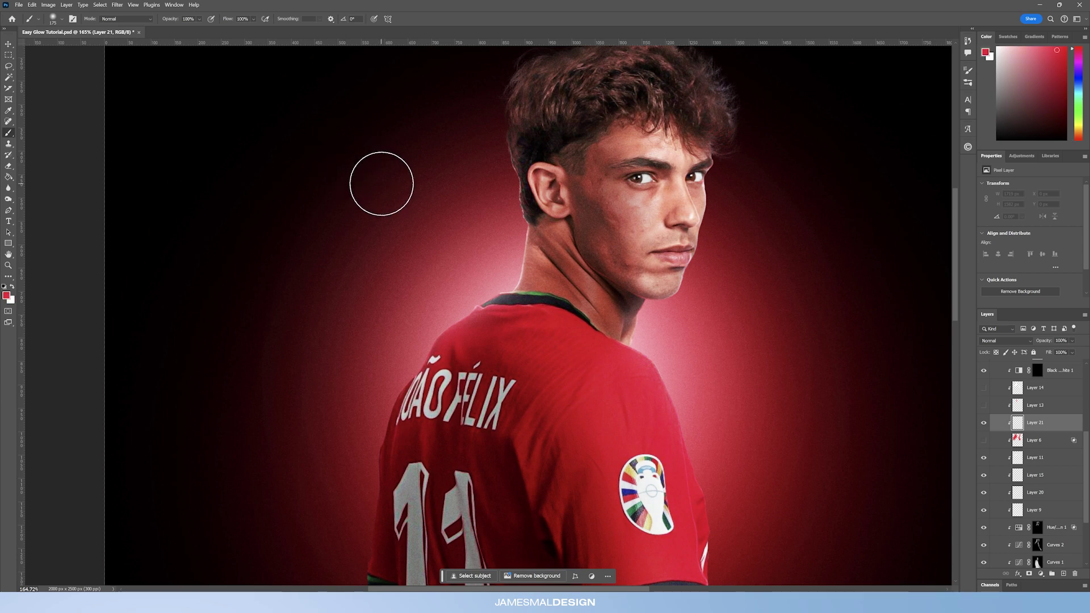
{"action": "left_click", "coordinate": [984, 423]}
Paint soft red colour over the back of the hair, the neck, the rear shoulder and beneath the chin on Layer 21
{"action": "key", "text": "bracketright"}
{"action": "key", "text": "bracketright"}
{"action": "key", "text": "bracketright"}
{"action": "key", "text": "bracketright"}
{"action": "left_click_drag", "start_coordinate": [415, 172], "coordinate": [414, 112]}
{"action": "key", "text": "bracketleft"}
{"action": "left_click_drag", "start_coordinate": [420, 253], "coordinate": [346, 336]}
{"action": "key", "text": "bracketleft"}
{"action": "key", "text": "bracketleft"}
{"action": "mouse_move", "coordinate": [691, 343]}
{"action": "left_mouse_down"}
{"action": "mouse_move", "coordinate": [746, 450]}
{"action": "mouse_move", "coordinate": [697, 322]}
{"action": "left_mouse_up"}
{"action": "key", "text": "bracketleft"}
{"action": "key", "text": "bracketleft"}
{"action": "key", "text": "bracketleft"}
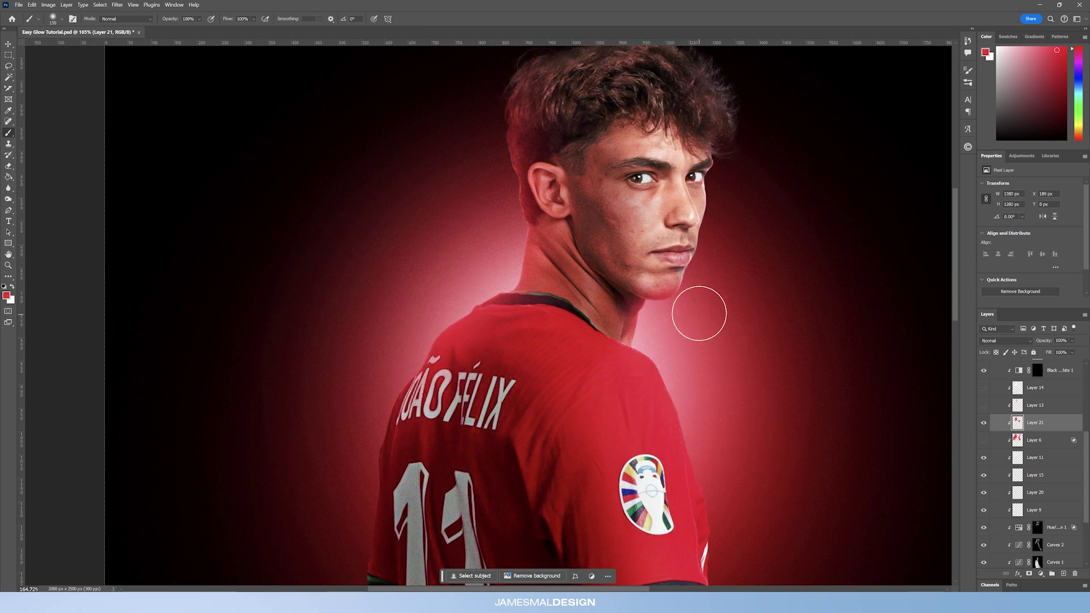
Paint soft red colour along the front edge of the face and hair with a 300 px brush
{"action": "key", "text": "bracketright"}
{"action": "key", "text": "bracketright"}
{"action": "key", "text": "bracketright"}
{"action": "mouse_move", "coordinate": [760, 257]}
{"action": "left_mouse_down"}
{"action": "mouse_move", "coordinate": [759, 214]}
{"action": "mouse_move", "coordinate": [748, 256]}
{"action": "left_mouse_up"}
{"action": "key", "text": "bracketright"}
{"action": "left_click_drag", "start_coordinate": [772, 183], "coordinate": [806, 138]}
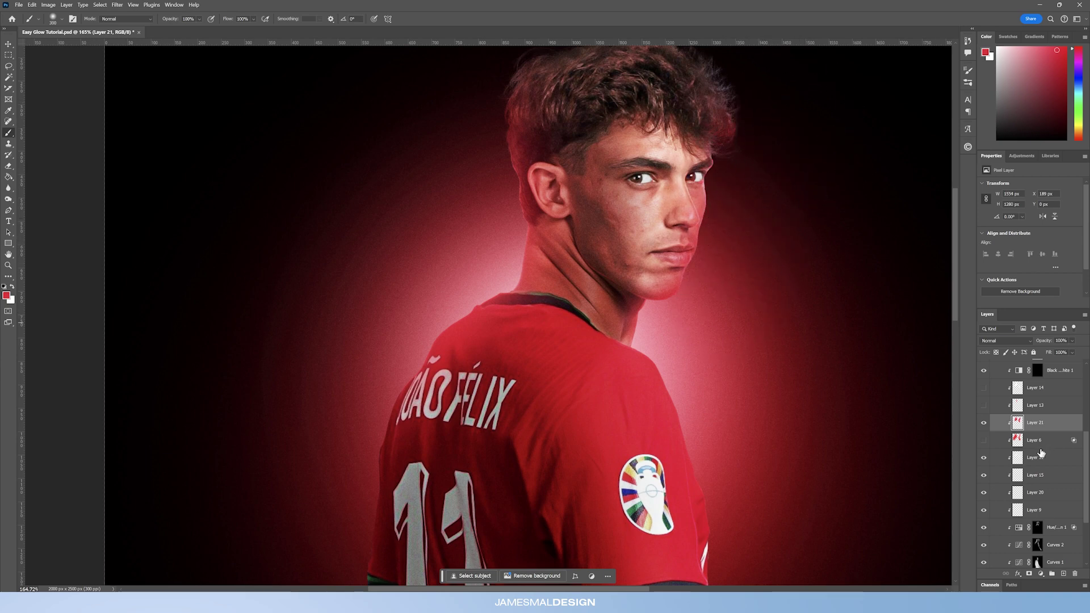
Set Layer 21's blend mode to Linear Dodge (Add) and check the glow by toggling the layer
{"action": "left_click", "coordinate": [1005, 341]}
{"action": "left_click", "coordinate": [1000, 448]}
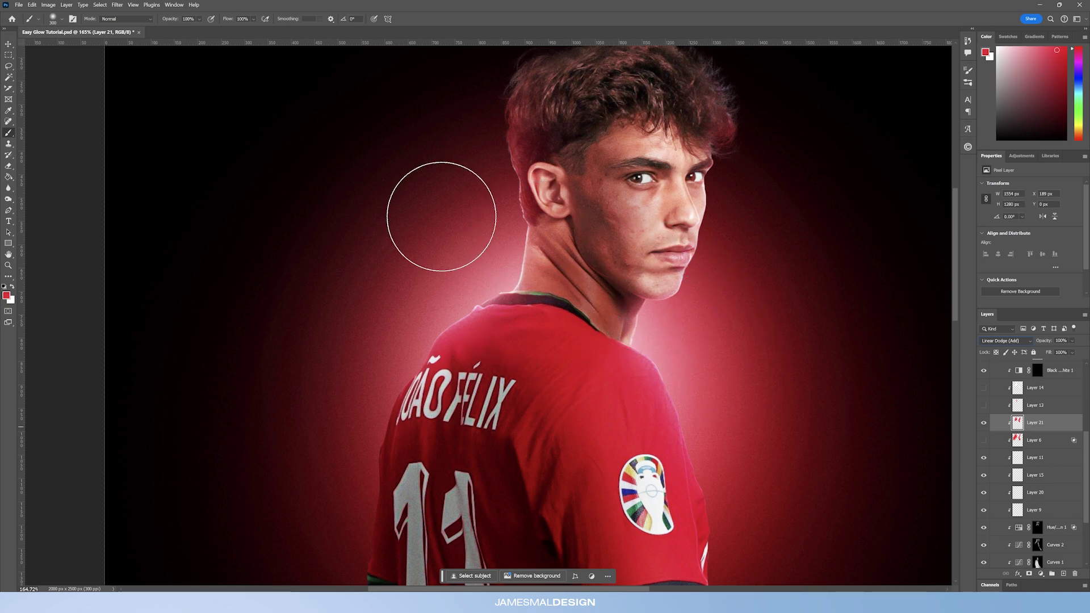
{"action": "left_click", "coordinate": [984, 423]}
{"action": "left_click", "coordinate": [984, 423]}
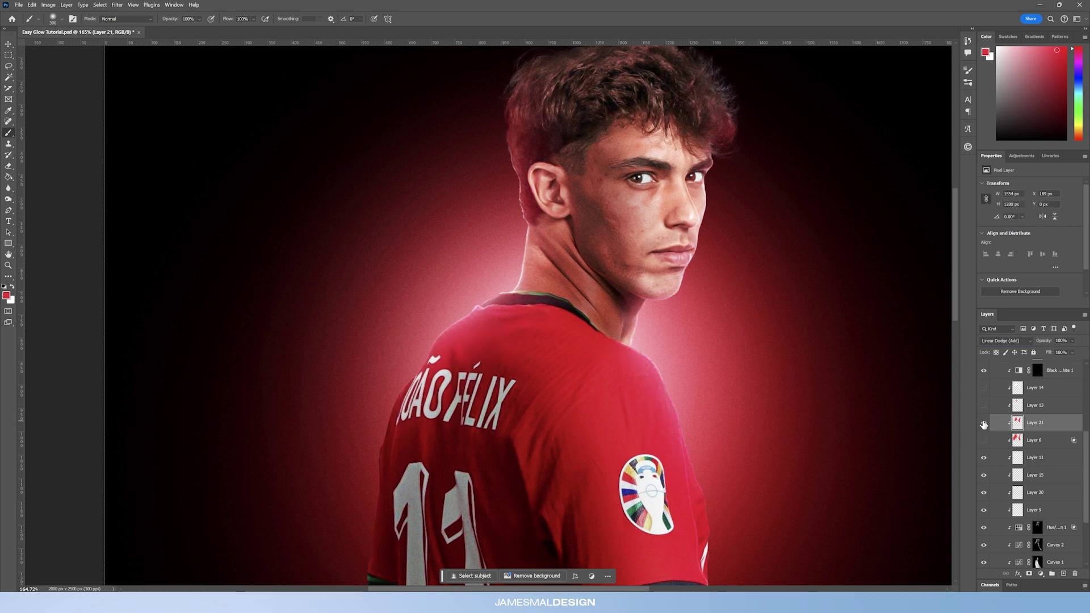
Extend the red glow down both outer edges of the shirt on Layer 21
{"action": "left_click_drag", "start_coordinate": [316, 392], "coordinate": [307, 482]}
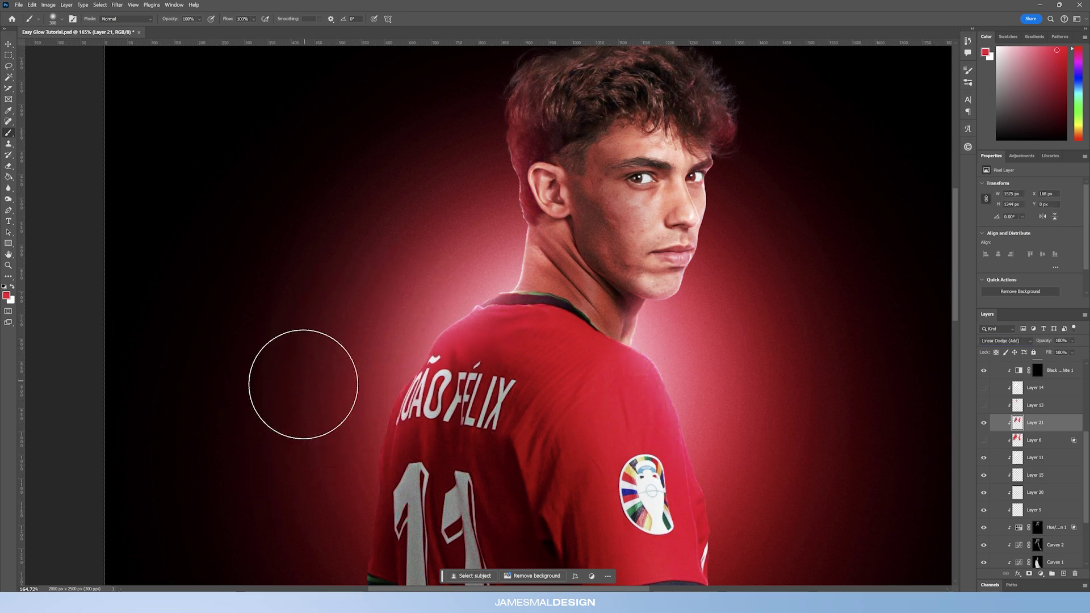
{"action": "left_click_drag", "start_coordinate": [754, 414], "coordinate": [761, 510]}
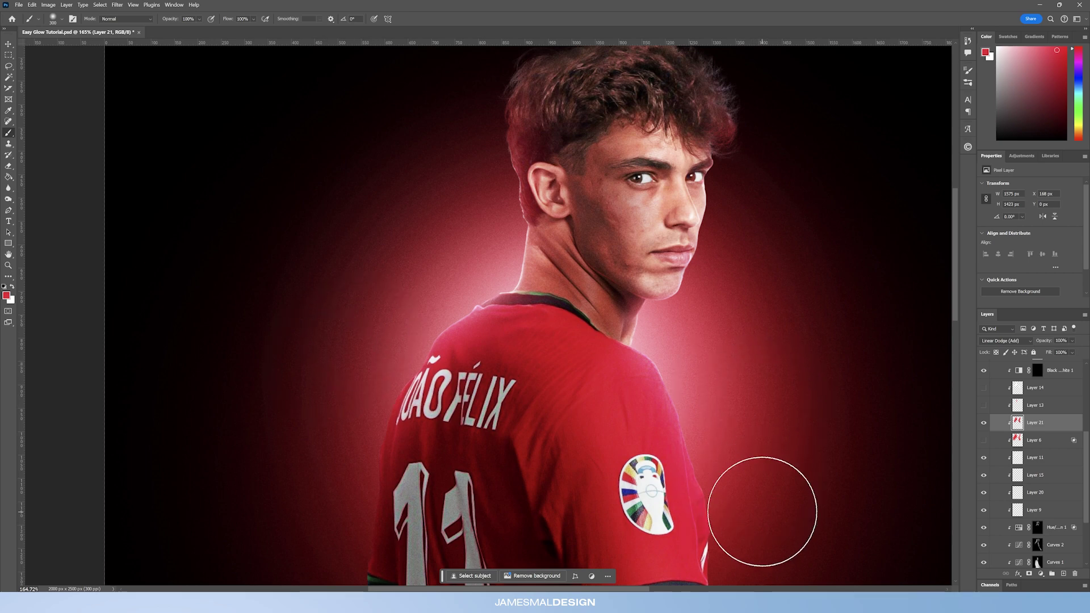
{"action": "key", "text": "space"}
{"action": "left_click_drag", "start_coordinate": [731, 418], "coordinate": [706, 419]}
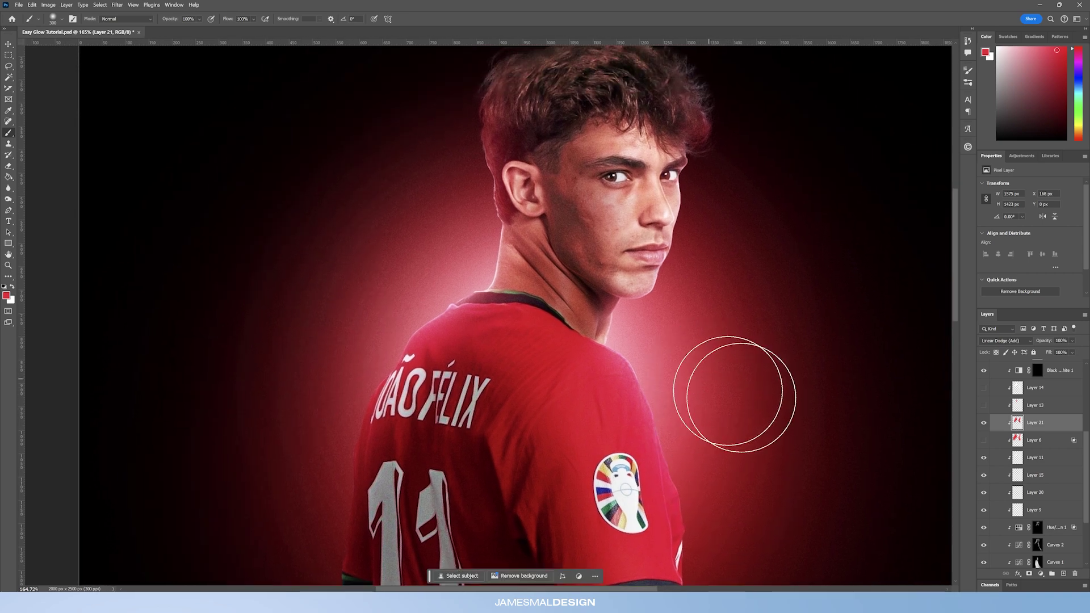
Split the Underlying Layer black Blend If slider of Layer 21 to 0 / 35 and apply the layer style
{"action": "double_click", "coordinate": [1034, 422]}
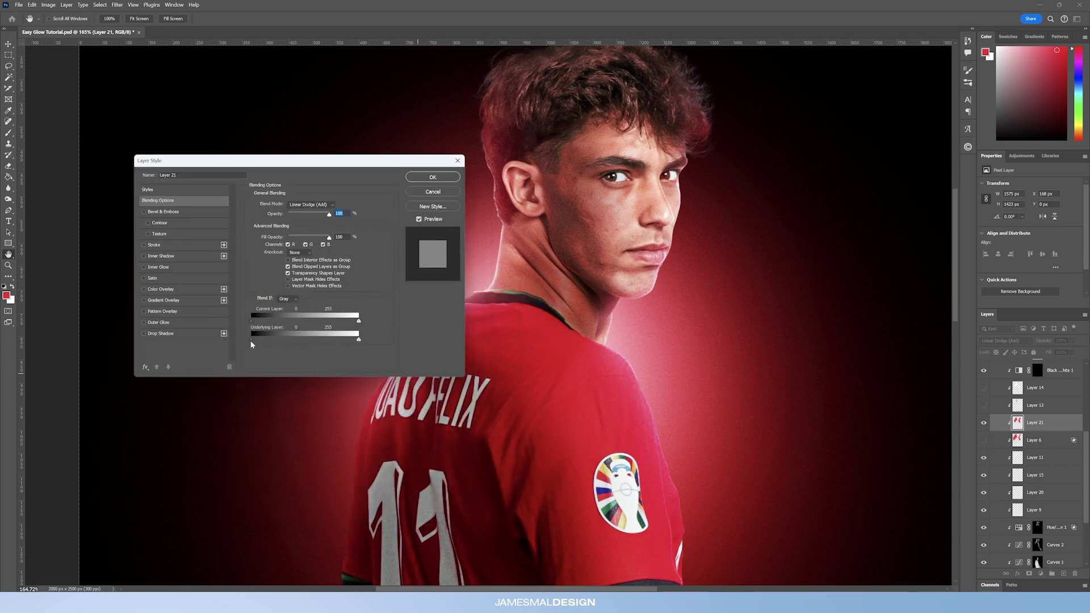
{"action": "mouse_move", "coordinate": [254, 339]}
{"action": "left_mouse_down"}
{"action": "mouse_move", "coordinate": [283, 341]}
{"action": "mouse_move", "coordinate": [260, 341]}
{"action": "left_mouse_up"}
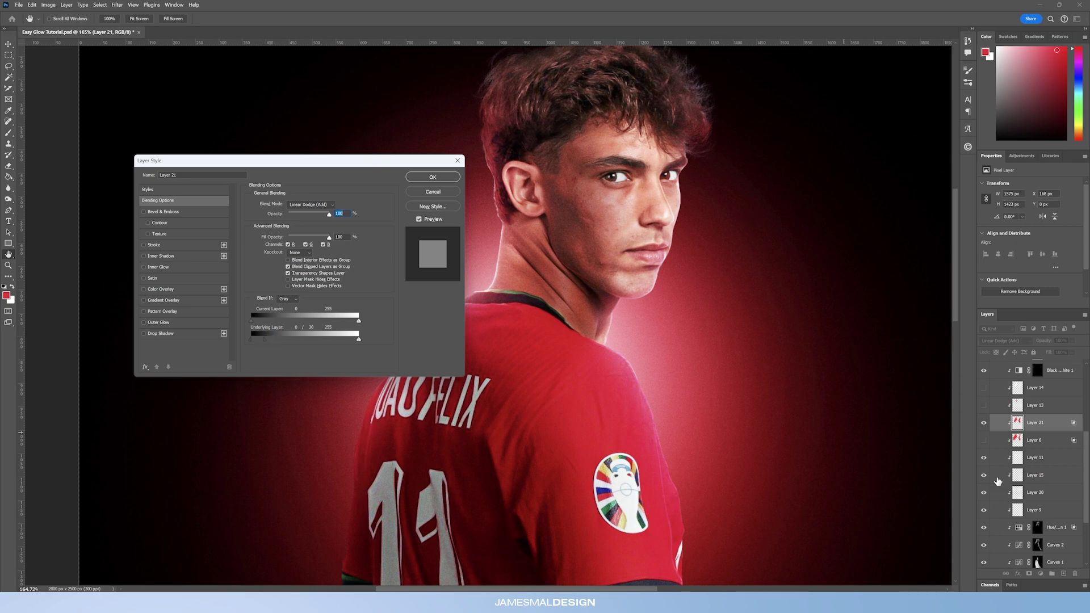
{"action": "left_click_drag", "start_coordinate": [261, 339], "coordinate": [268, 336]}
{"action": "left_click", "coordinate": [443, 181]}
Review the Blend If settings of Layer 6 and Layer 21 in their layer styles
{"action": "scroll", "coordinate": [555, 224], "scroll_direction": "up", "scroll_amount": 1}
{"action": "double_click", "coordinate": [1050, 446]}
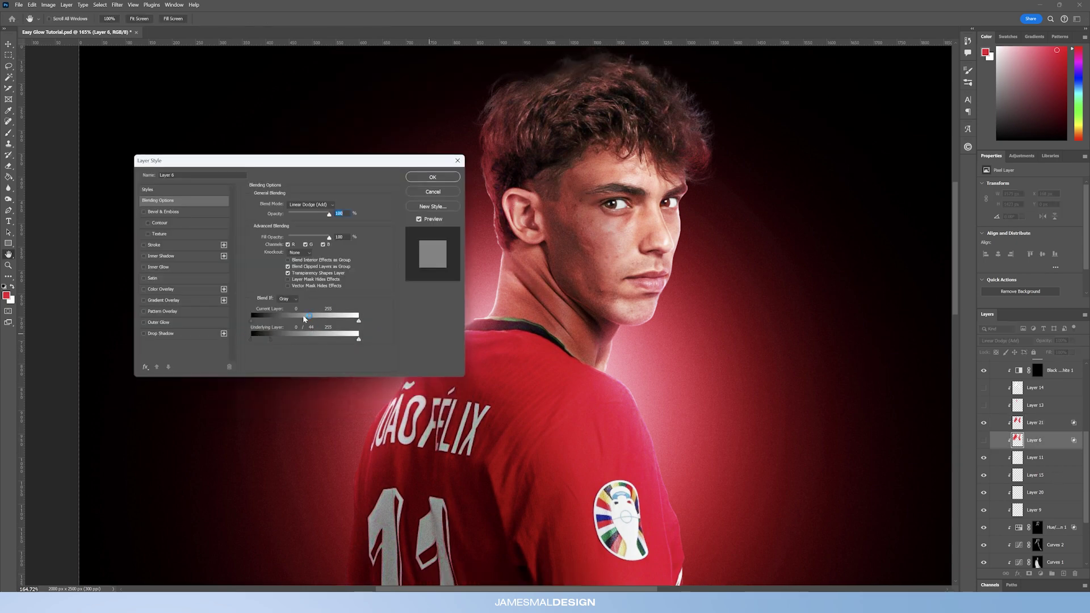
{"action": "left_click", "coordinate": [433, 177]}
{"action": "double_click", "coordinate": [1061, 423]}
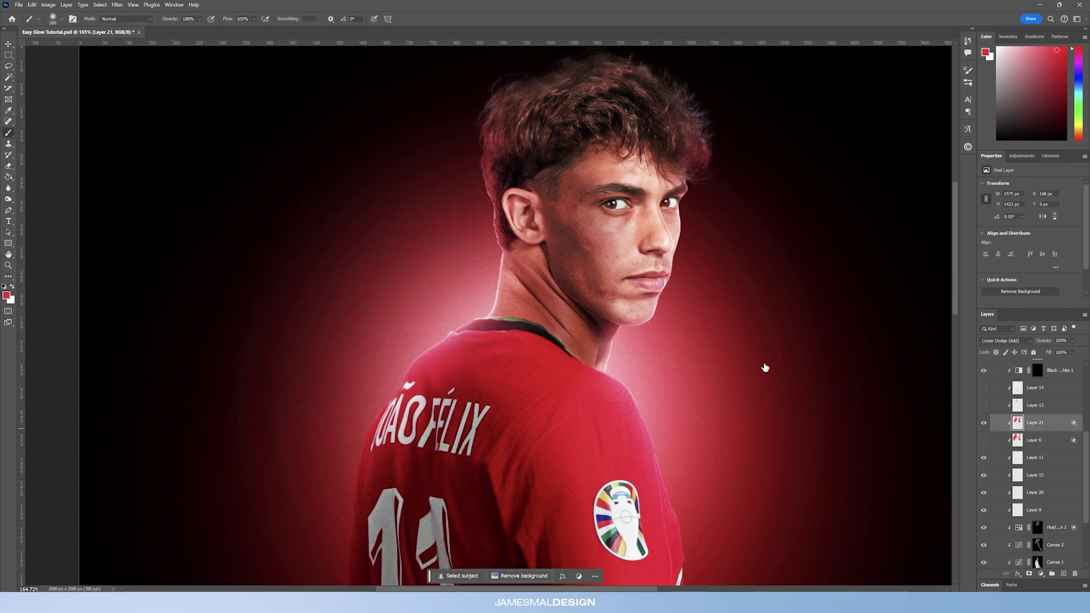
{"action": "left_click", "coordinate": [433, 177]}
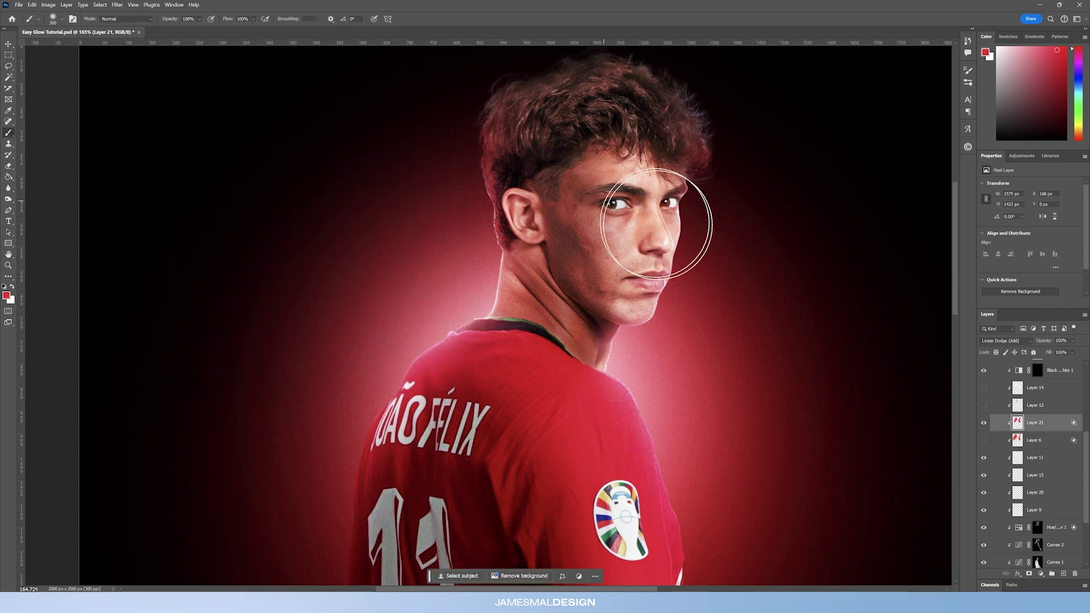
Hide Layer 21, show Layer 6 in its place and examine the red glow around the player
{"action": "left_click", "coordinate": [984, 424]}
{"action": "left_click", "coordinate": [984, 440]}
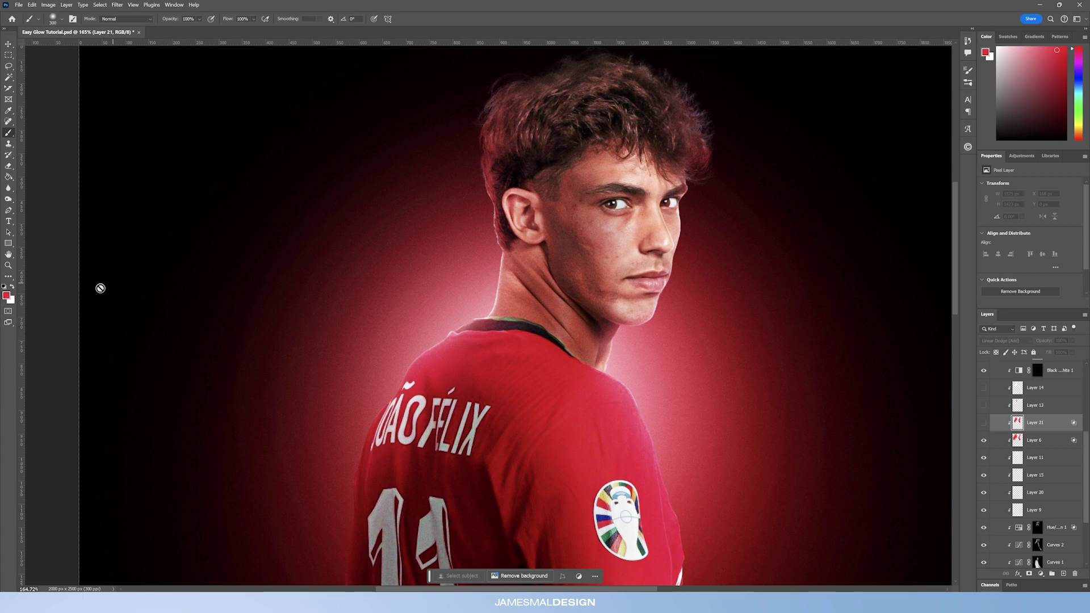
{"action": "left_click", "coordinate": [8, 265]}
{"action": "left_click_drag", "start_coordinate": [577, 246], "coordinate": [557, 246]}
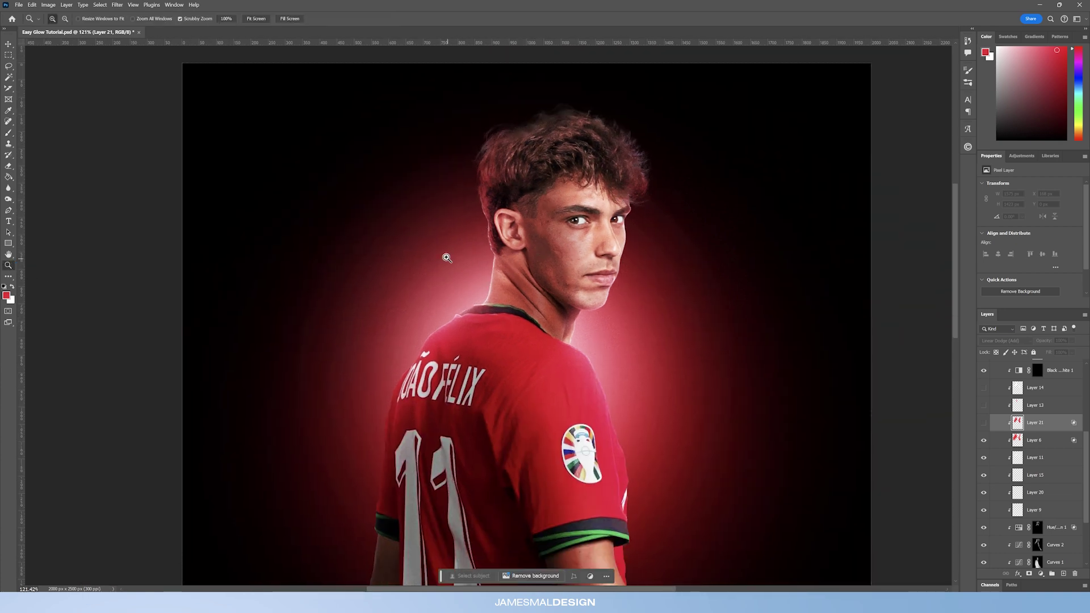
{"action": "left_click_drag", "start_coordinate": [553, 318], "coordinate": [551, 347]}
{"action": "left_click_drag", "start_coordinate": [516, 208], "coordinate": [529, 208]}
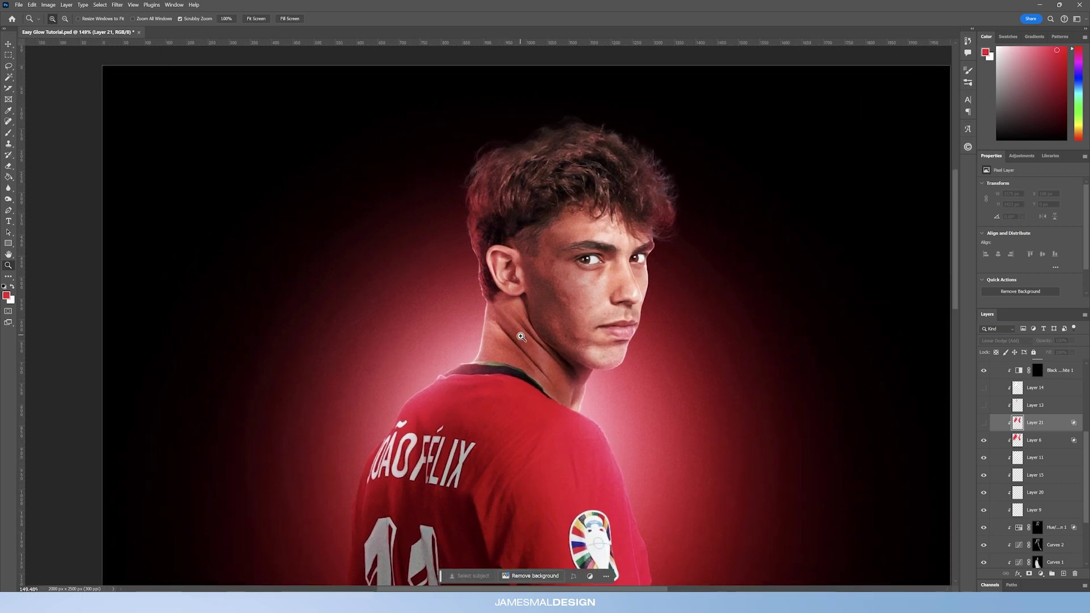
Toggle Layer 21 for a last comparison with Layer 6's glow and delete Layer 21
{"action": "left_click", "coordinate": [984, 423]}
{"action": "left_click", "coordinate": [986, 424]}
{"action": "left_click", "coordinate": [986, 425]}
{"action": "key", "text": "Delete"}
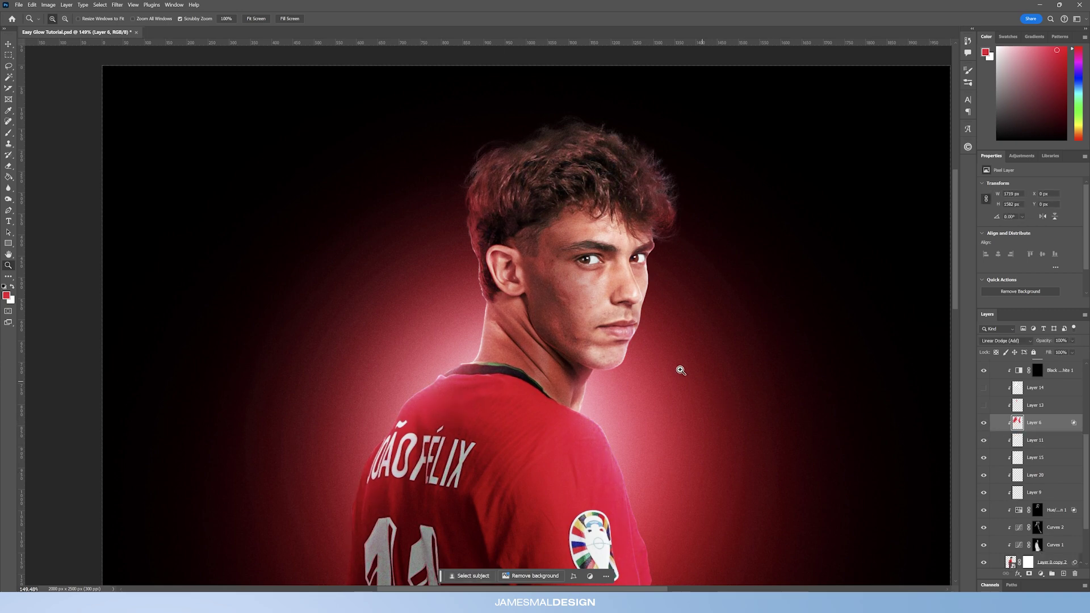
Toggle Layer 6's visibility to compare the player with and without the red glow
{"action": "left_click_drag", "start_coordinate": [555, 366], "coordinate": [562, 362]}
{"action": "left_click", "coordinate": [986, 423]}
{"action": "left_click", "coordinate": [986, 423]}
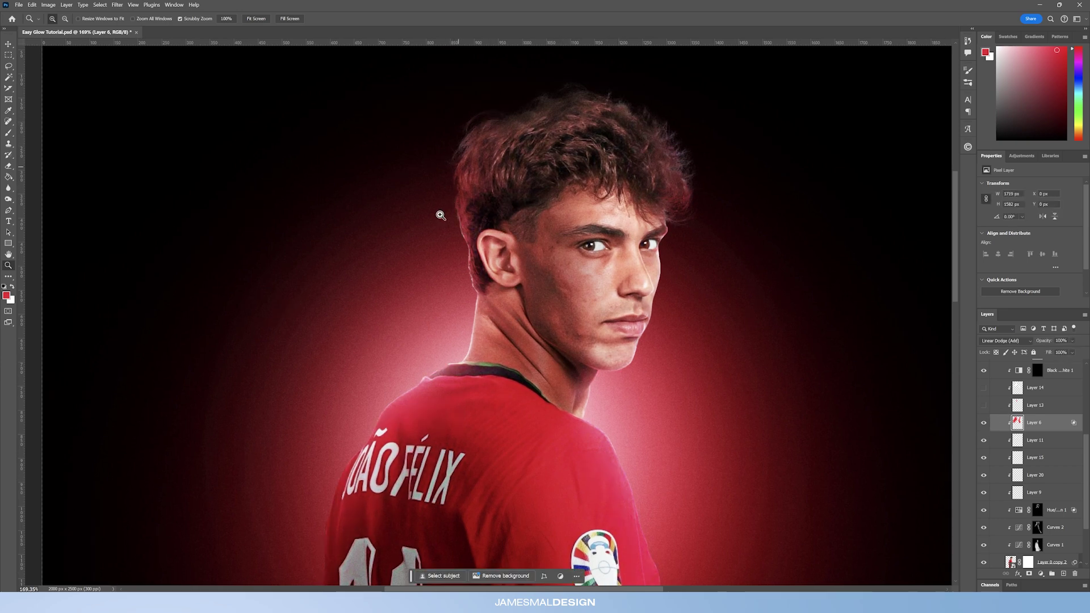
{"action": "scroll", "coordinate": [426, 324], "scroll_direction": "down", "scroll_amount": 2}
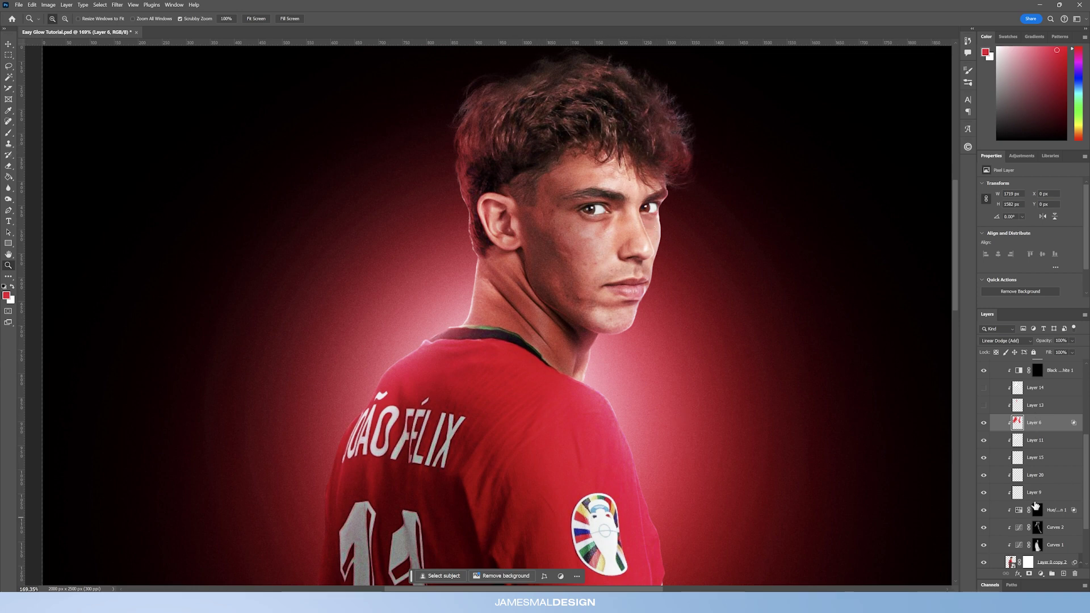
Show and select Layer 13, then examine its highlights on the player's hair and neck up close
{"action": "scroll", "coordinate": [1045, 447], "scroll_direction": "up", "scroll_amount": 1}
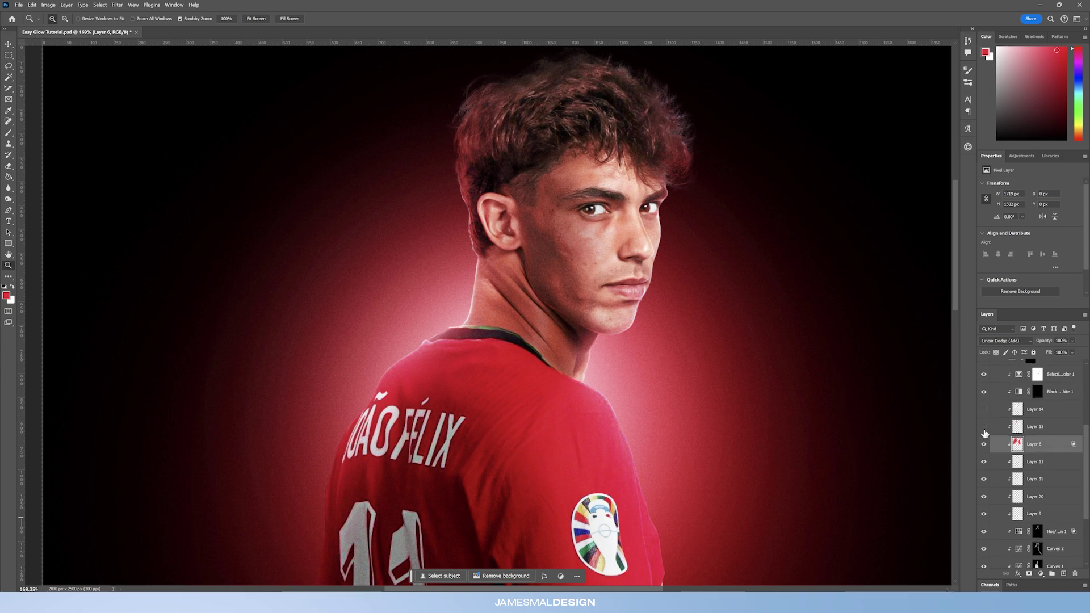
{"action": "scroll", "coordinate": [1036, 451], "scroll_direction": "up", "scroll_amount": 1}
{"action": "scroll", "coordinate": [1024, 449], "scroll_direction": "up", "scroll_amount": 2}
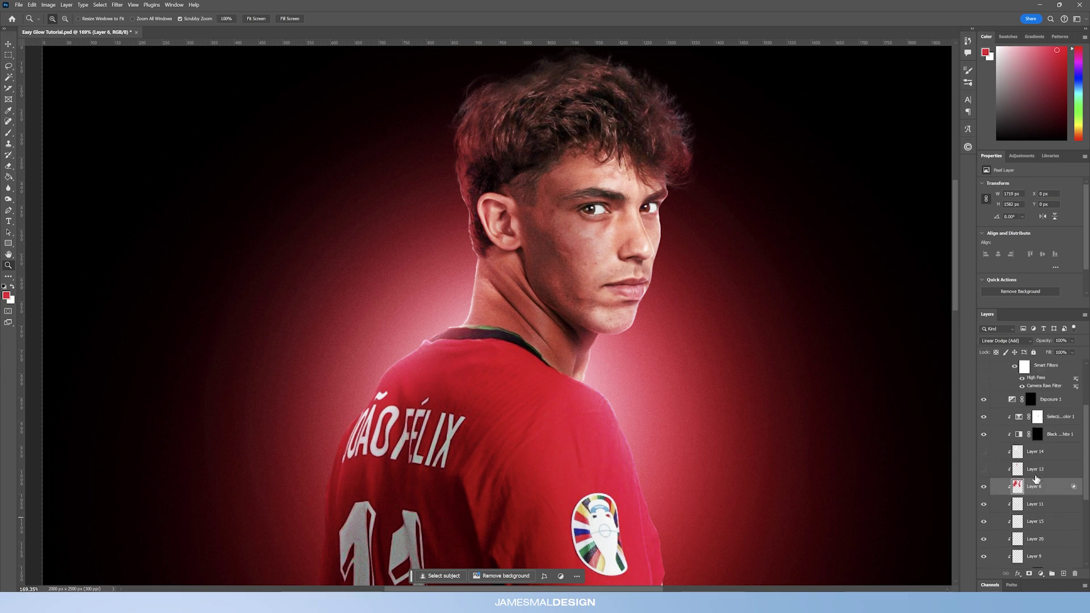
{"action": "left_click", "coordinate": [1064, 483]}
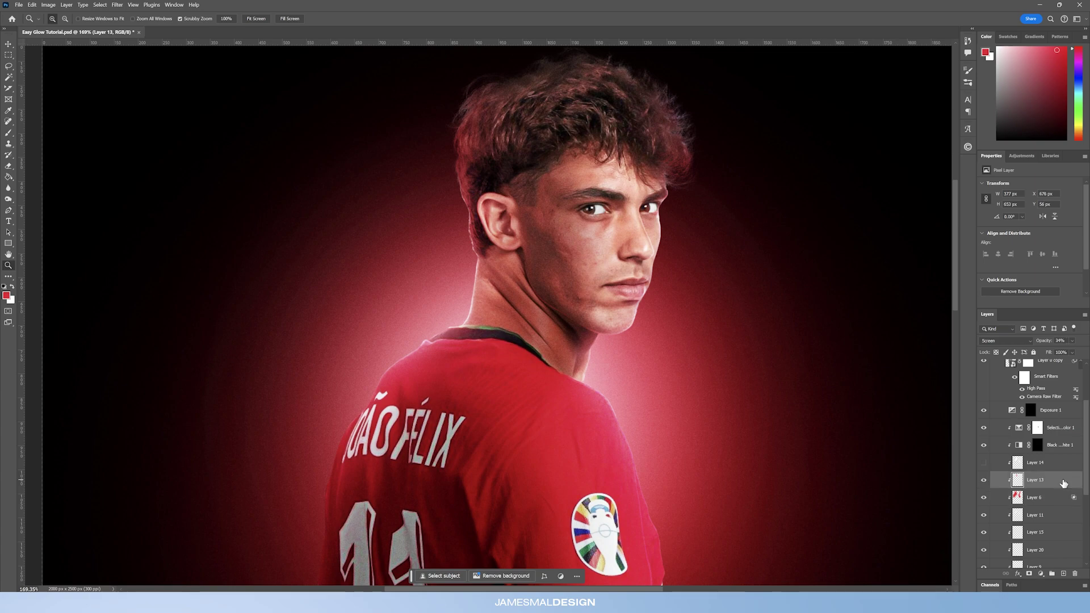
{"action": "left_click_drag", "start_coordinate": [457, 129], "coordinate": [470, 209]}
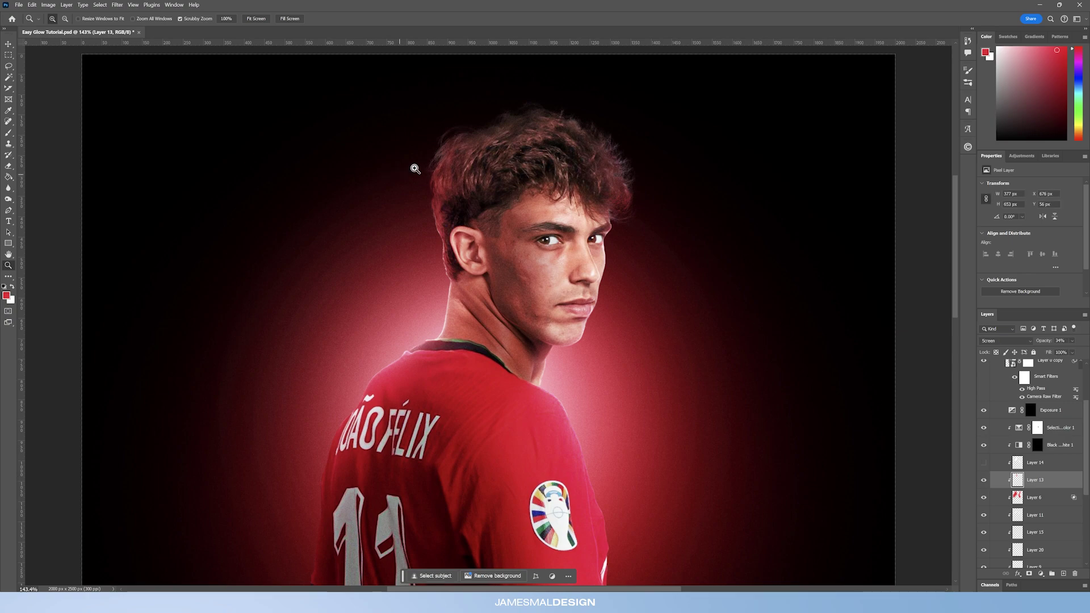
{"action": "left_click_drag", "start_coordinate": [433, 154], "coordinate": [454, 217]}
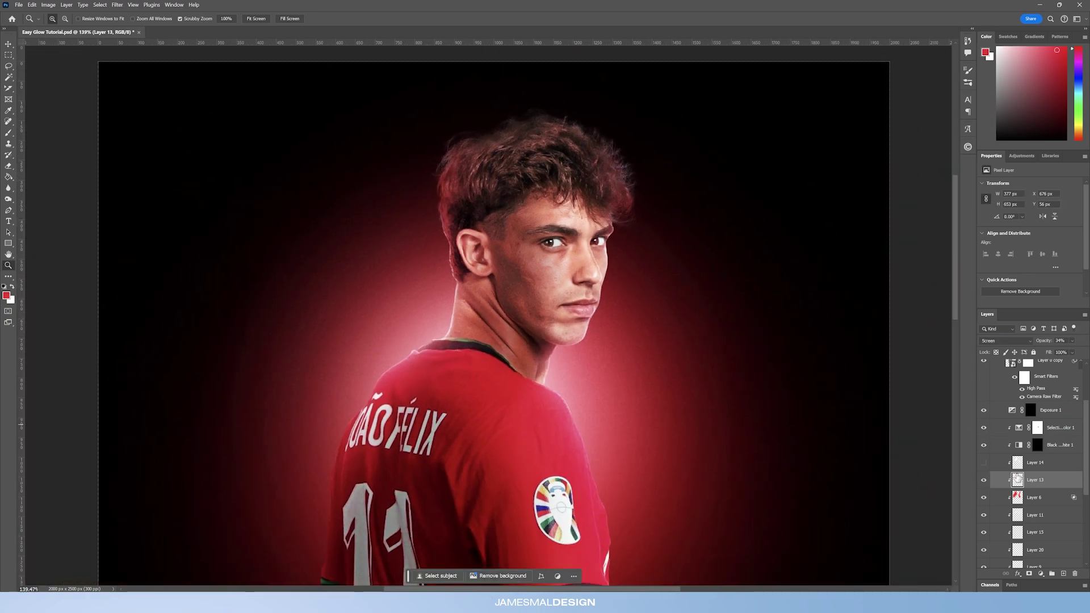
Show and select Layer 14, toggling its visibility to compare the player with and without it
{"action": "left_click", "coordinate": [986, 463]}
{"action": "left_click_drag", "start_coordinate": [436, 355], "coordinate": [524, 305]}
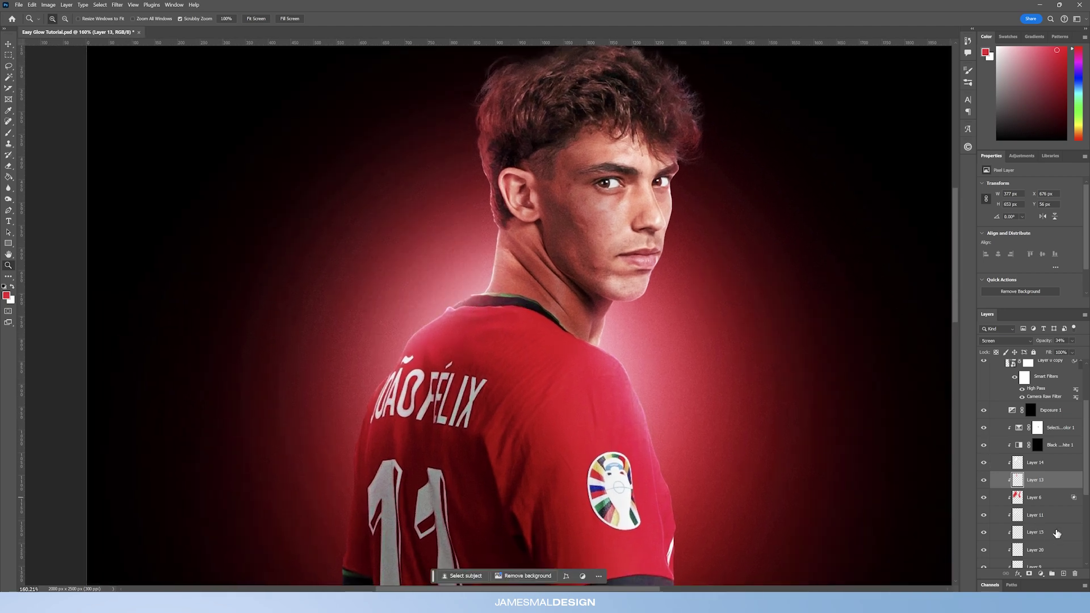
{"action": "left_click", "coordinate": [1057, 462]}
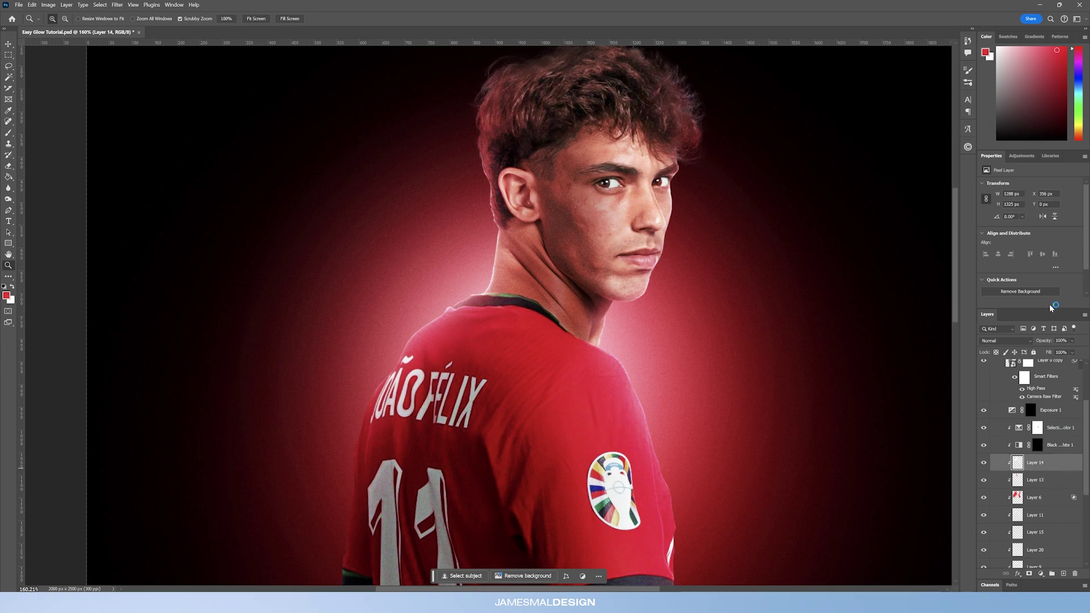
{"action": "left_click_drag", "start_coordinate": [537, 305], "coordinate": [454, 309]}
{"action": "left_click", "coordinate": [985, 462]}
{"action": "left_click", "coordinate": [985, 462]}
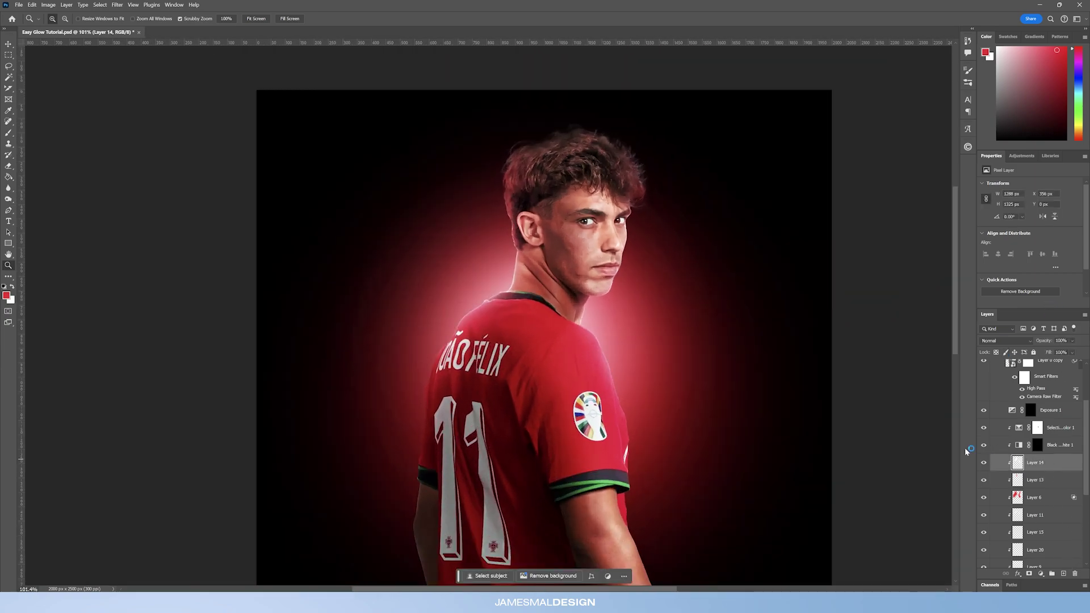
Hide Layer 14, paint soft red and white light around the player on a new clipped layer above it, and lower that layer's opacity
{"action": "left_click", "coordinate": [1064, 575]}
{"action": "left_click", "coordinate": [984, 480]}
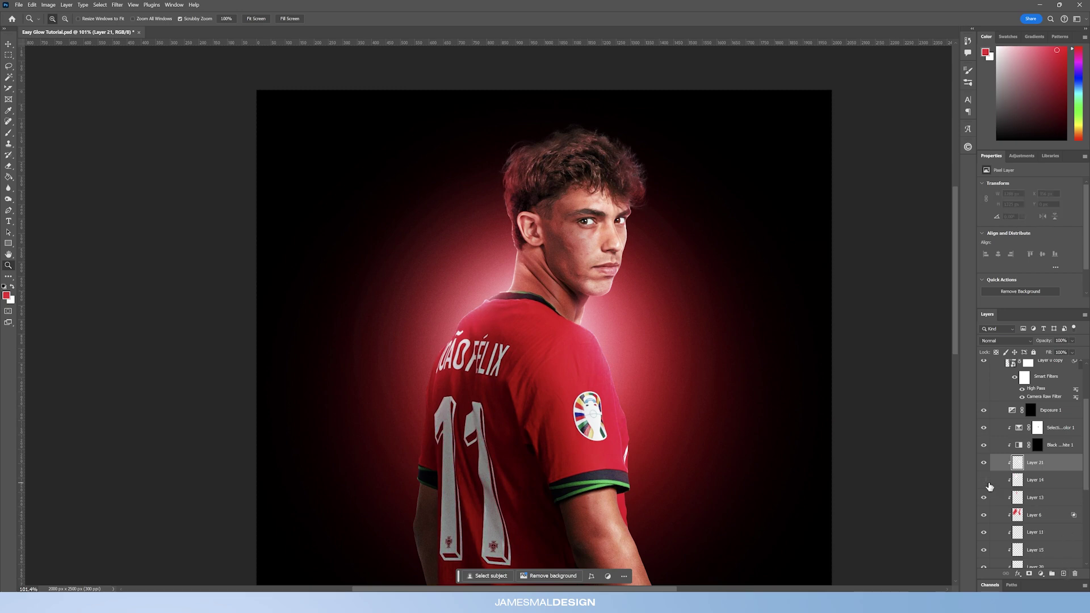
{"action": "left_click", "coordinate": [9, 133]}
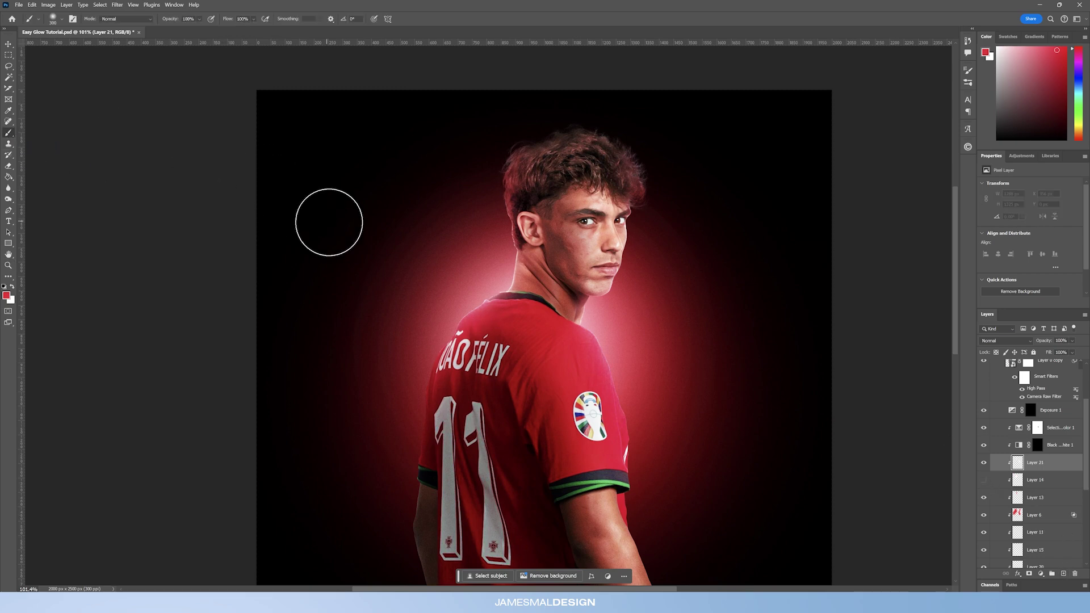
{"action": "key", "text": "bracketright"}
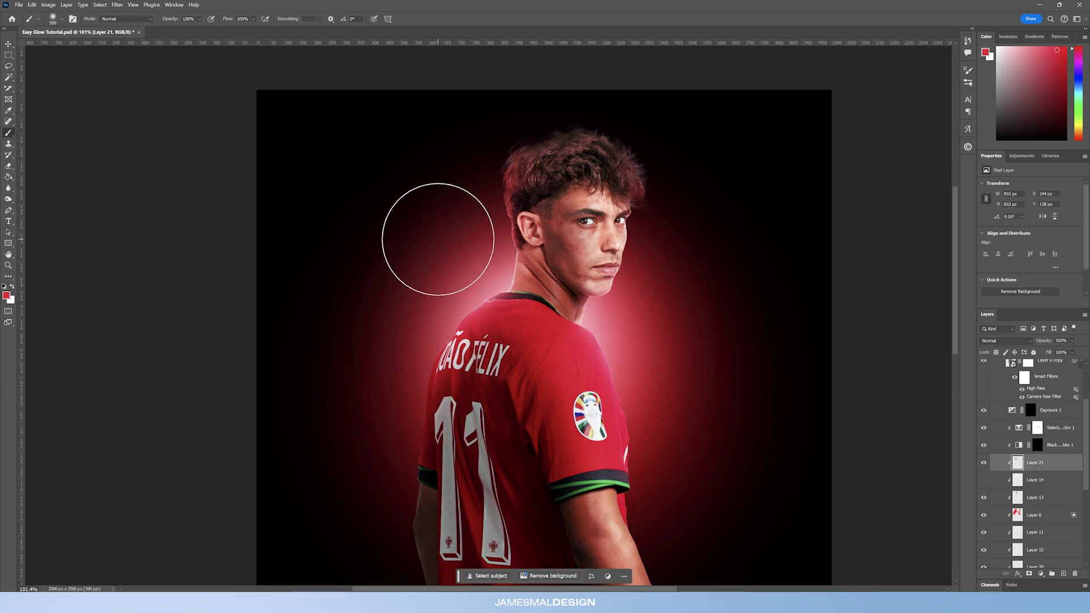
{"action": "key", "text": "x"}
{"action": "left_click_drag", "start_coordinate": [445, 251], "coordinate": [442, 234]}
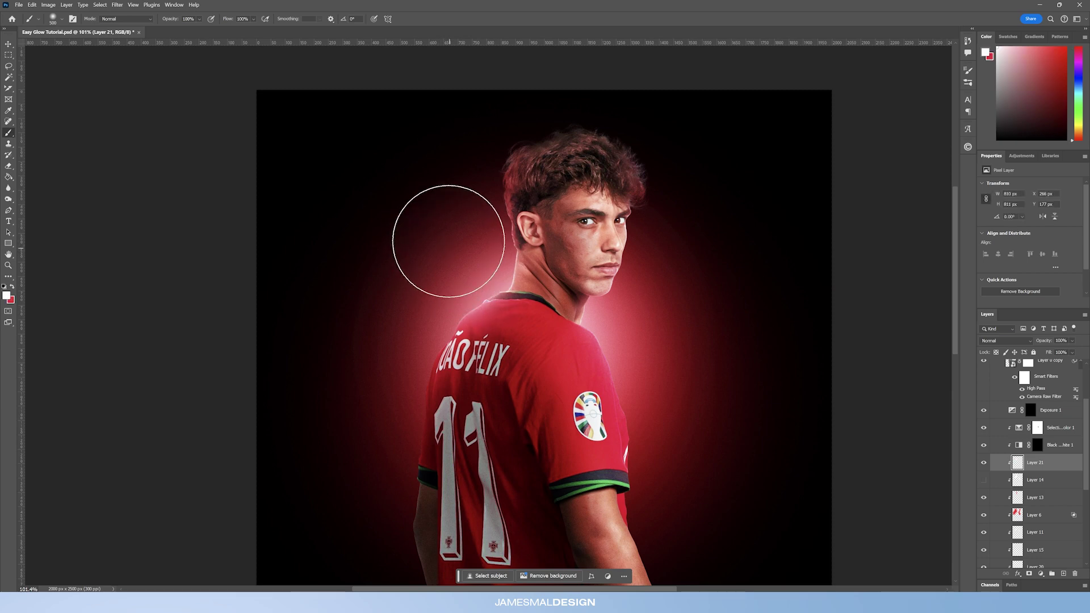
{"action": "mouse_move", "coordinate": [657, 324]}
{"action": "left_mouse_down"}
{"action": "mouse_move", "coordinate": [693, 364]}
{"action": "mouse_move", "coordinate": [712, 259]}
{"action": "mouse_move", "coordinate": [687, 253]}
{"action": "left_mouse_up"}
{"action": "left_click_drag", "start_coordinate": [1048, 345], "coordinate": [340, 310]}
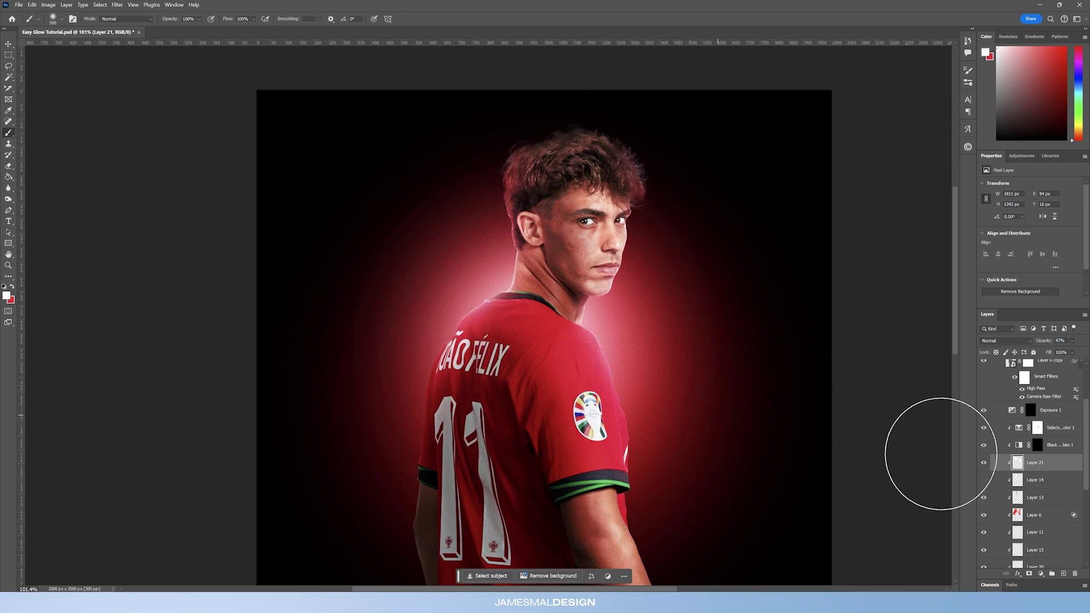
Hide Layer 21 and show Layer 14 in its place, toggling Layer 14 to compare the effect
{"action": "left_click", "coordinate": [984, 463]}
{"action": "left_click", "coordinate": [982, 480]}
{"action": "left_click", "coordinate": [982, 480]}
{"action": "left_click", "coordinate": [982, 480]}
{"action": "left_click", "coordinate": [982, 480]}
{"action": "left_click", "coordinate": [982, 480]}
Toggle the Brightness/Contrast 1 adjustment in the Player group to compare the player with and without it, and review its settings
{"action": "scroll", "coordinate": [1079, 523], "scroll_direction": "up", "scroll_amount": 3}
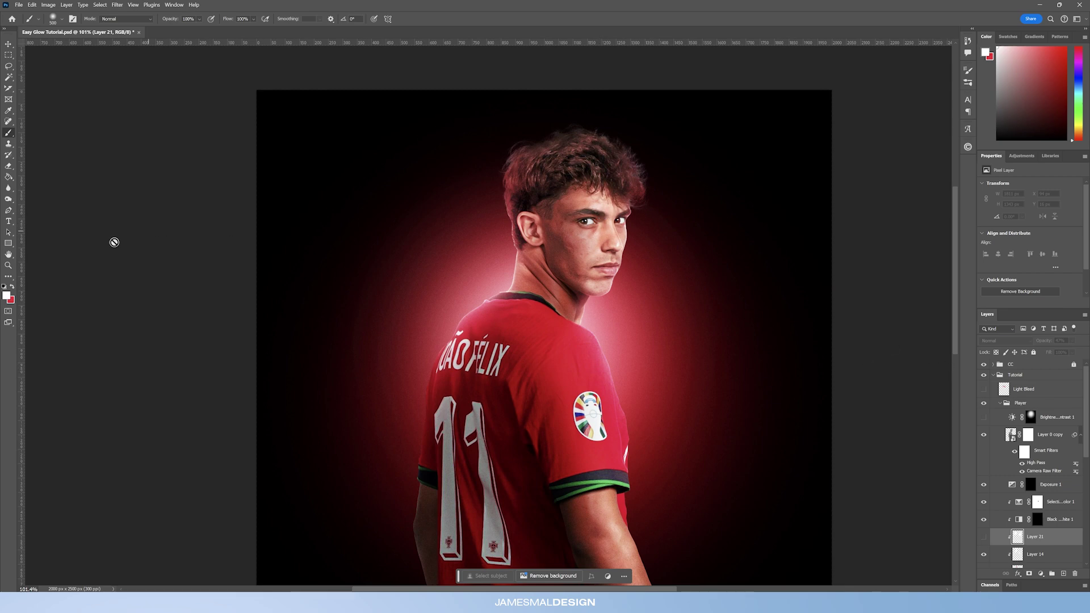
{"action": "left_click", "coordinate": [8, 265]}
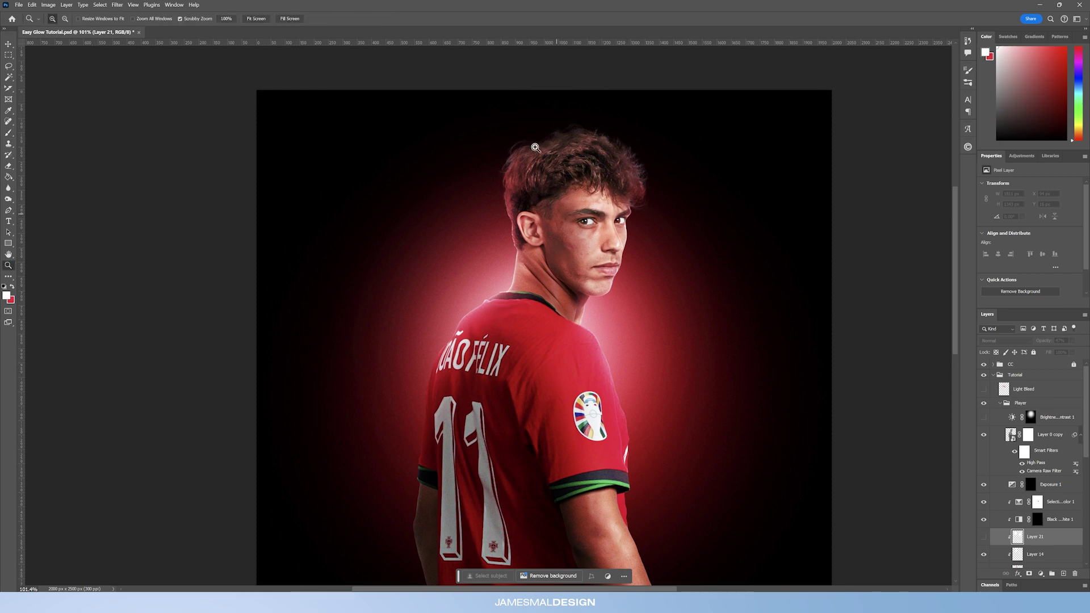
{"action": "left_click", "coordinate": [985, 416]}
{"action": "left_click_drag", "start_coordinate": [547, 234], "coordinate": [511, 238]}
{"action": "left_click_drag", "start_coordinate": [552, 270], "coordinate": [544, 246]}
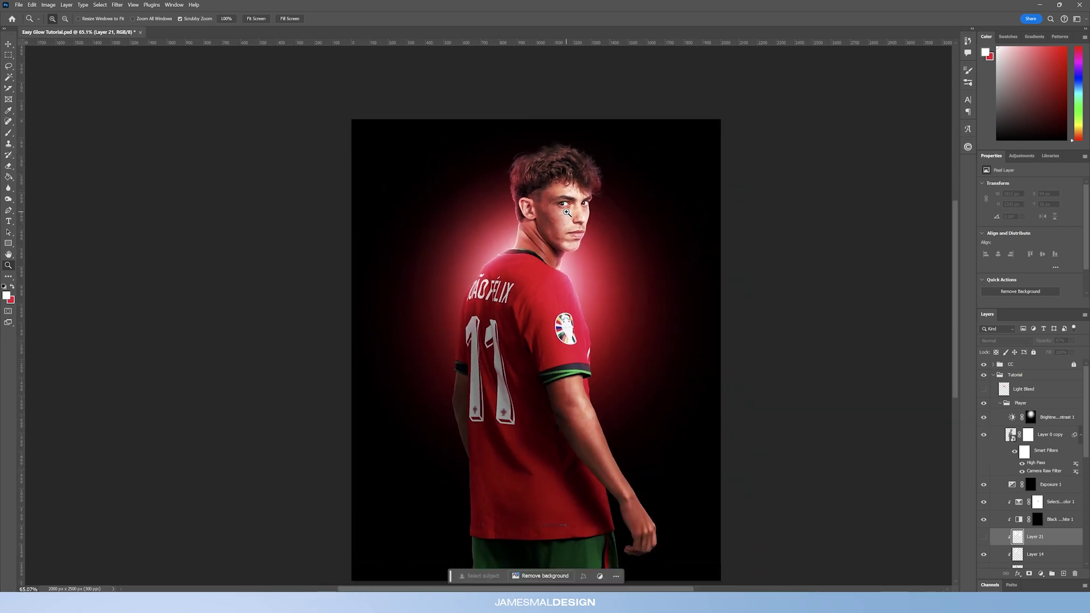
{"action": "scroll", "coordinate": [568, 209], "scroll_direction": "up", "scroll_amount": 1}
{"action": "left_click", "coordinate": [1031, 417]}
{"action": "left_click", "coordinate": [984, 418]}
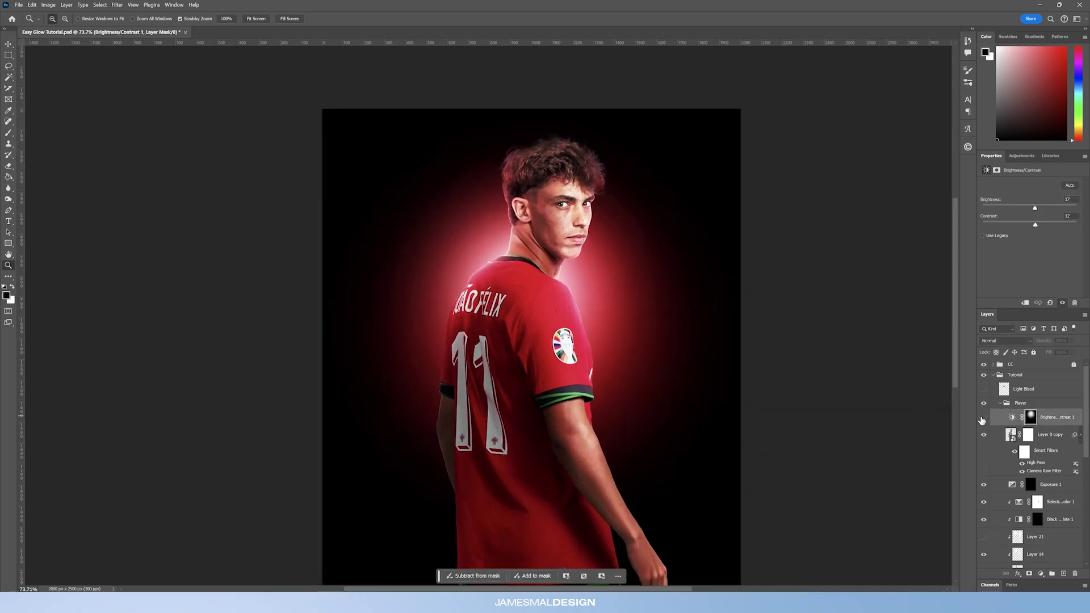
Add a new Brightness/Contrast adjustment above Brightness/Contrast 1 with brightness 17 and contrast 12
{"action": "left_click", "coordinate": [1041, 574]}
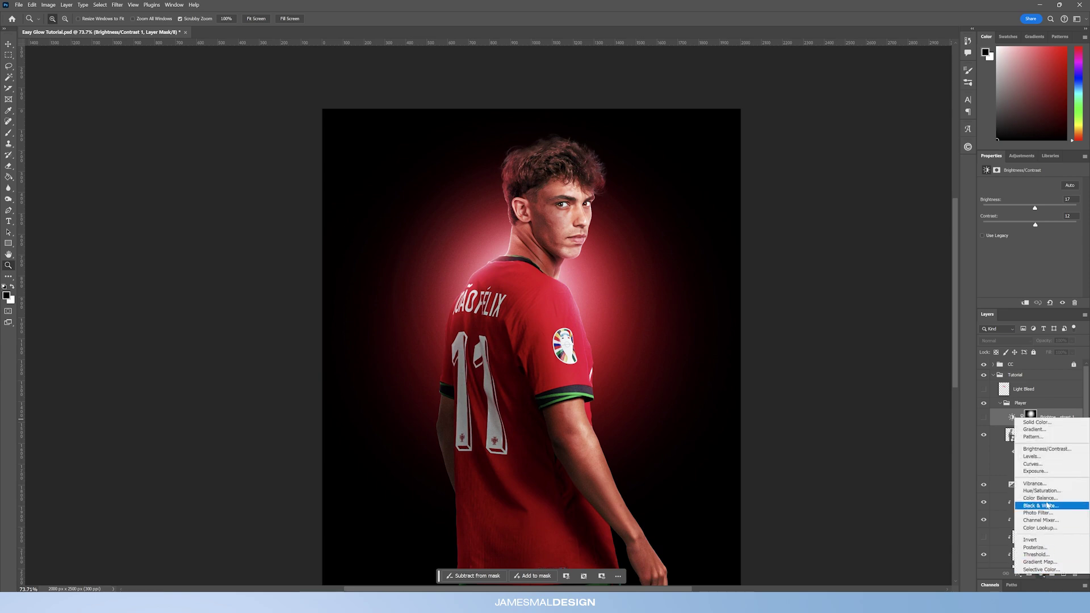
{"action": "left_click", "coordinate": [1047, 449]}
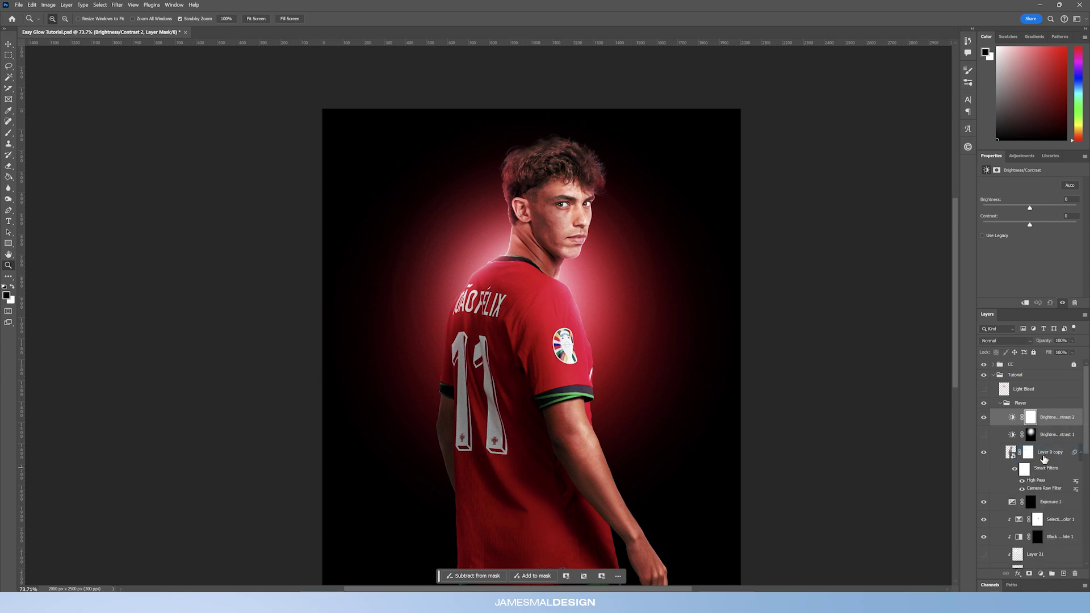
{"action": "left_click", "coordinate": [1014, 435]}
{"action": "left_click", "coordinate": [1014, 420]}
{"action": "type", "text": "17"}
{"action": "left_click", "coordinate": [1065, 216]}
{"action": "type", "text": "12"}
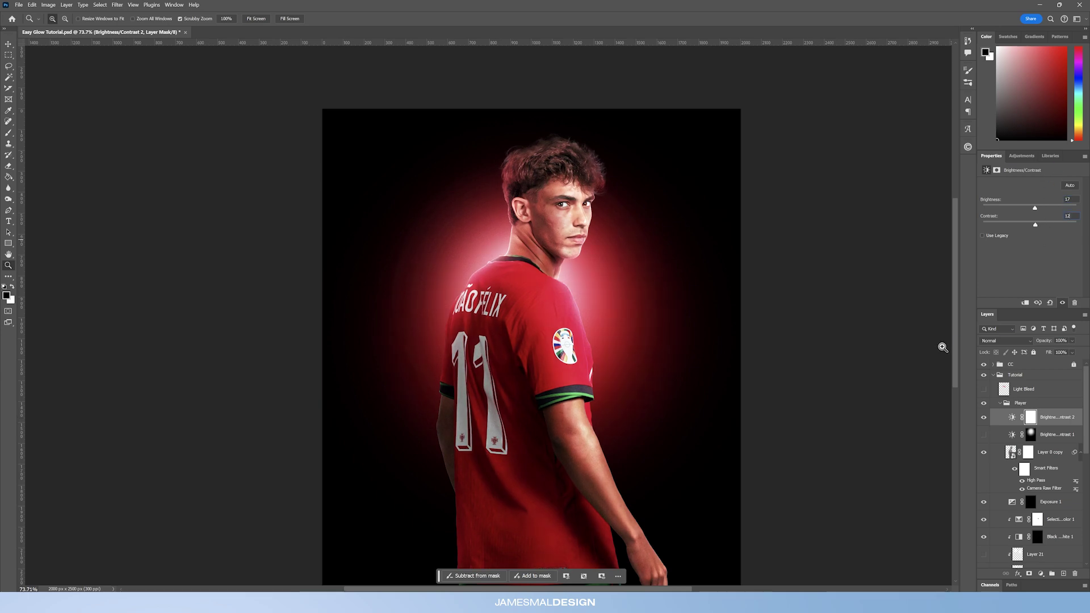
Invert the new Brightness/Contrast mask to black and paint white with a large soft brush over the player's head and upper back
{"action": "left_click", "coordinate": [1030, 417]}
{"action": "key", "text": "ctrl+i"}
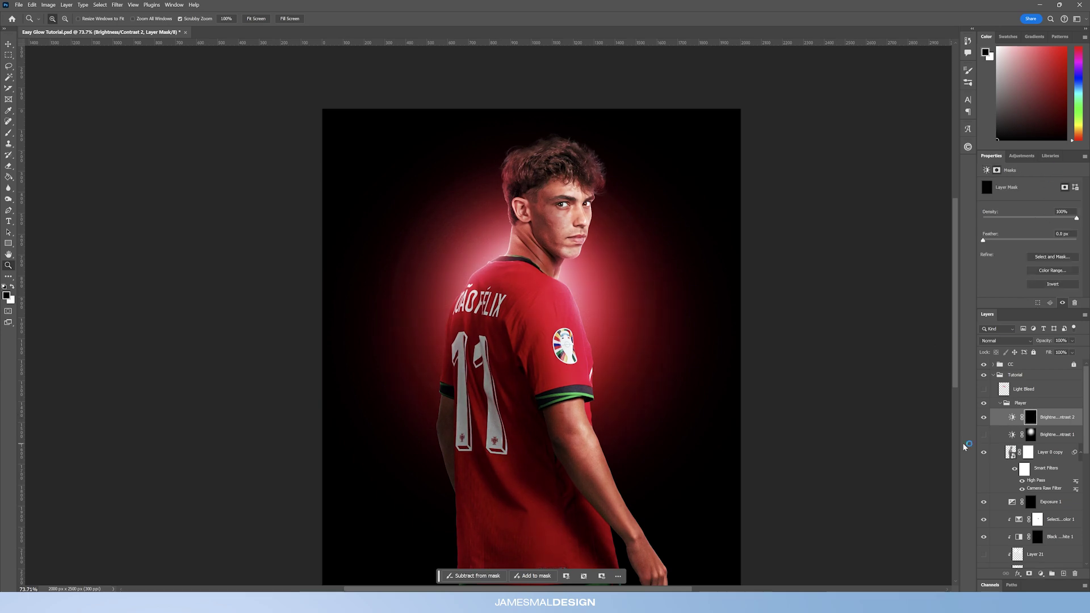
{"action": "left_click_drag", "start_coordinate": [563, 185], "coordinate": [540, 212]}
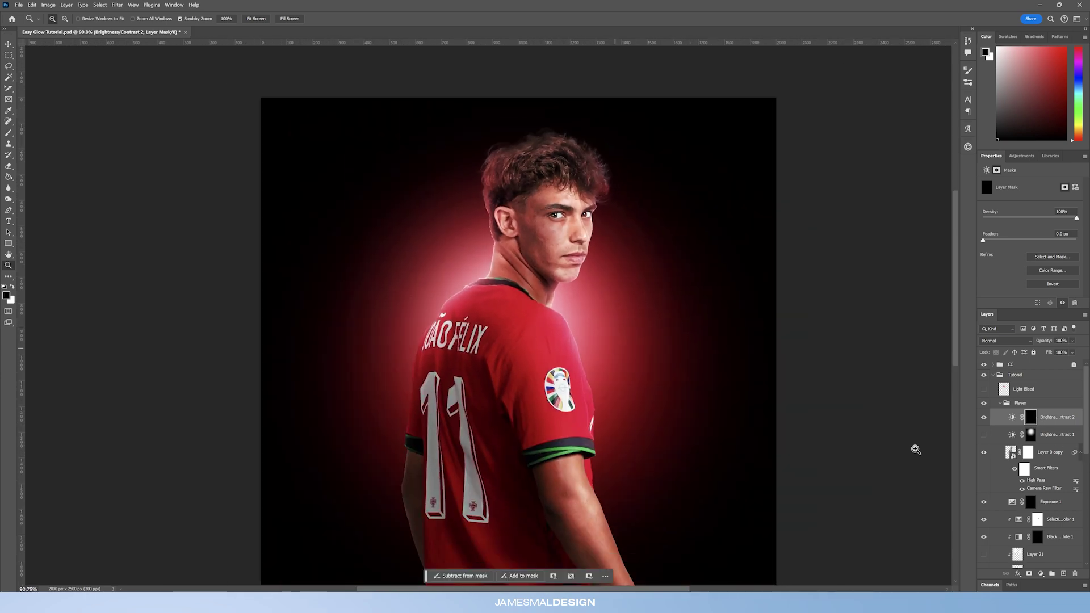
{"action": "left_click", "coordinate": [8, 132]}
{"action": "key", "text": "x"}
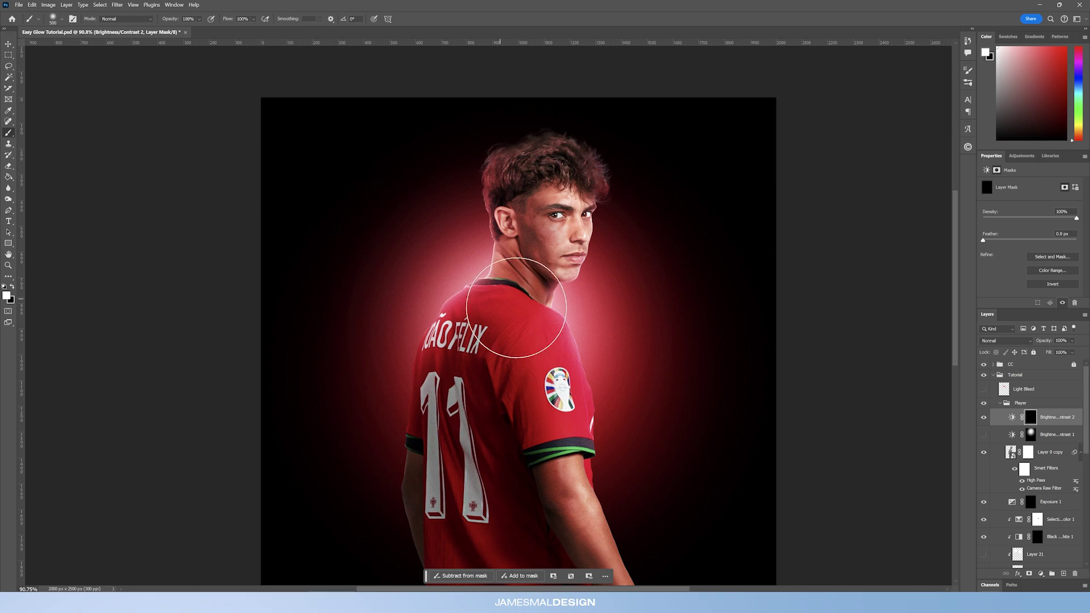
{"action": "key", "text": "bracketright"}
{"action": "key", "text": "bracketright"}
{"action": "key", "text": "bracketright"}
{"action": "key", "text": "bracketright"}
{"action": "key", "text": "bracketright"}
{"action": "key", "text": "bracketright"}
{"action": "key", "text": "bracketright"}
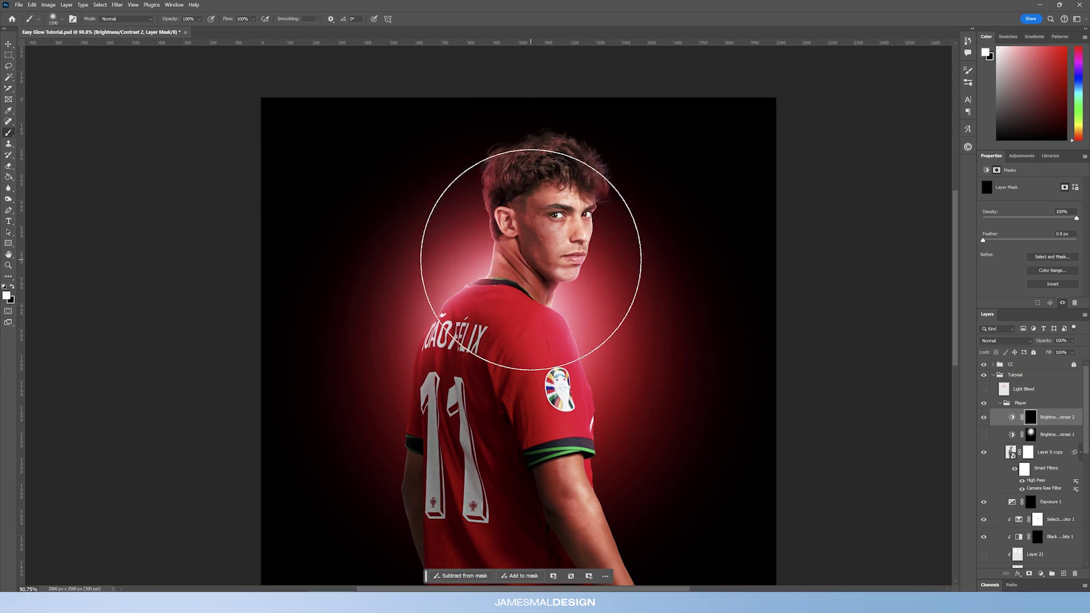
{"action": "left_click", "coordinate": [529, 263]}
{"action": "key", "text": "bracketleft"}
{"action": "key", "text": "bracketleft"}
{"action": "key", "text": "bracketleft"}
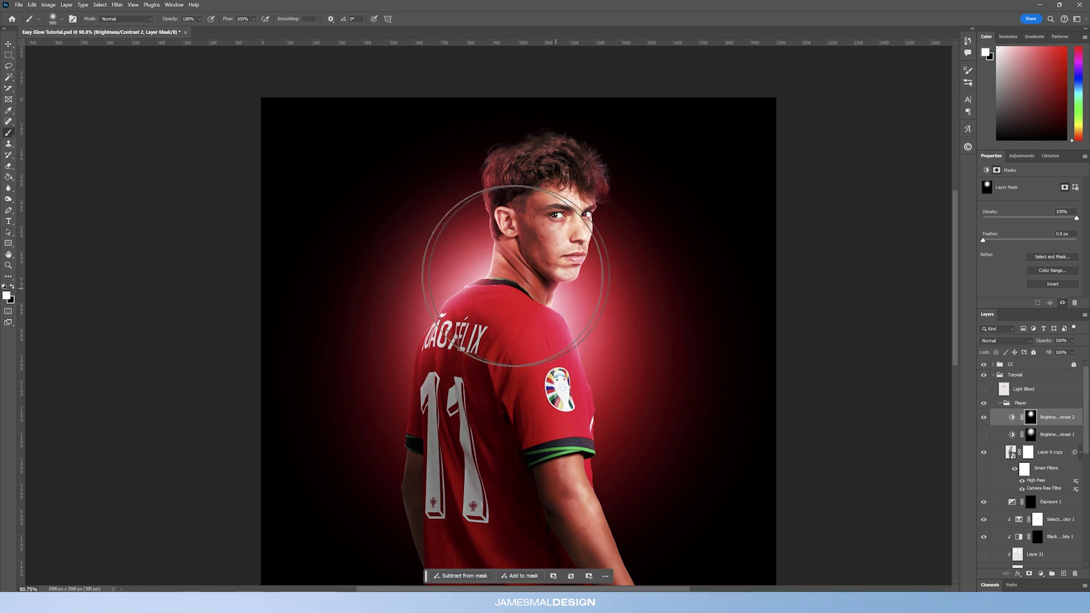
Examine the brightened player in the full composition and collapse the Player group
{"action": "left_click", "coordinate": [12, 265]}
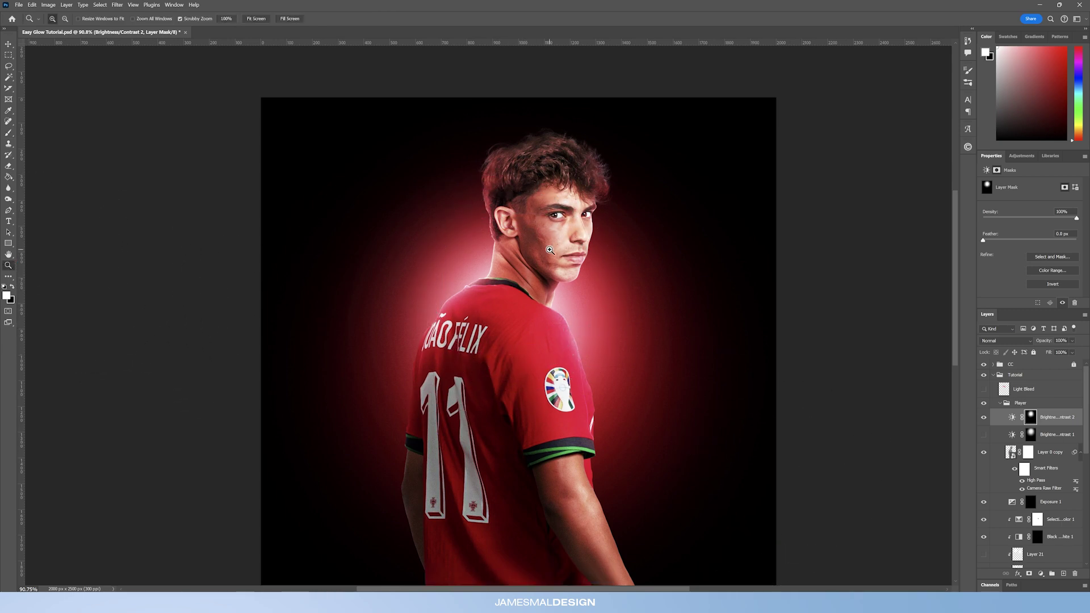
{"action": "left_click_drag", "start_coordinate": [552, 250], "coordinate": [488, 249]}
{"action": "left_click_drag", "start_coordinate": [521, 288], "coordinate": [562, 288]}
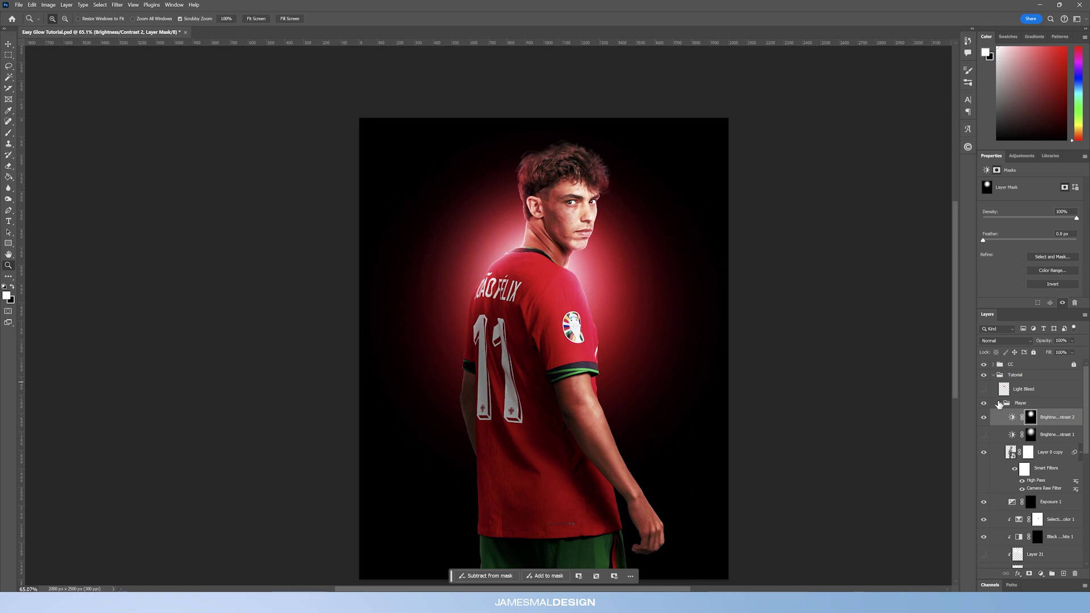
{"action": "left_click", "coordinate": [999, 403]}
{"action": "left_click_drag", "start_coordinate": [533, 226], "coordinate": [547, 225]}
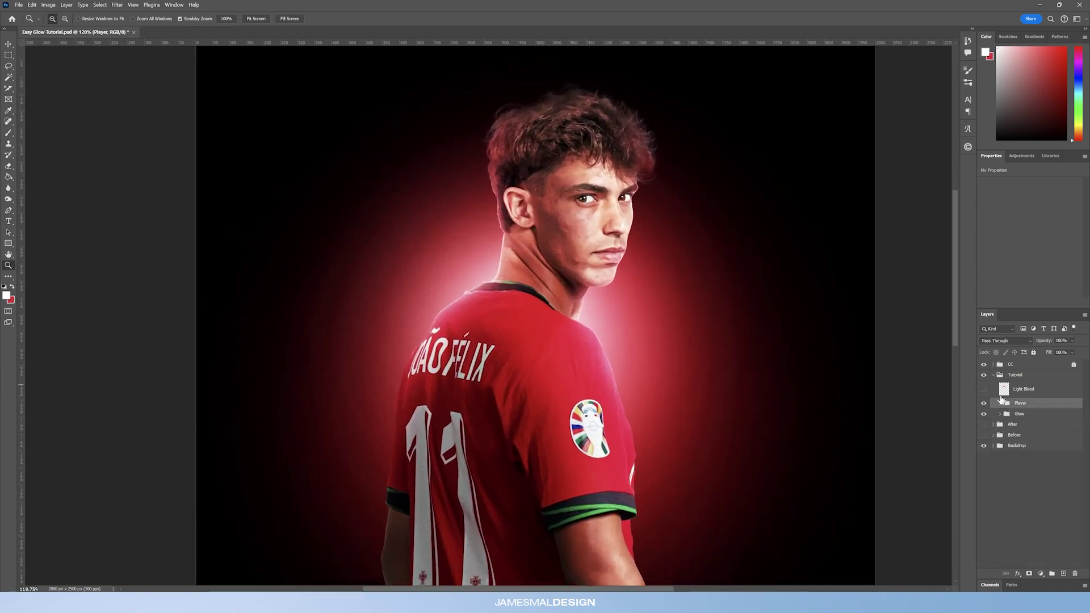
Preview the Light Bleed layer's effect around the neck and shoulders, then hide and select it
{"action": "left_click", "coordinate": [983, 390]}
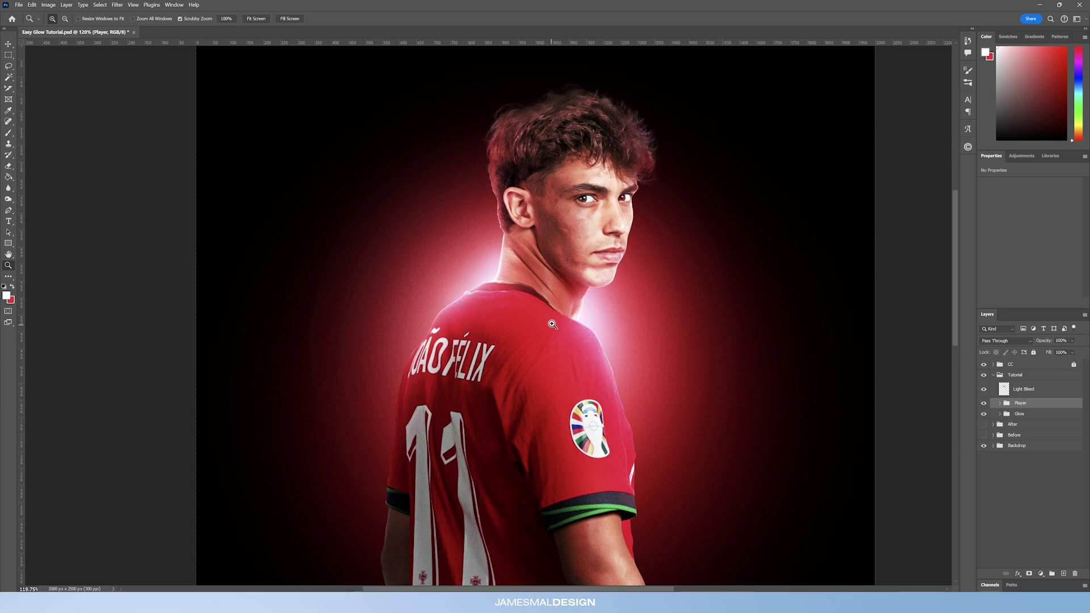
{"action": "left_click", "coordinate": [984, 391]}
{"action": "left_click", "coordinate": [1039, 390]}
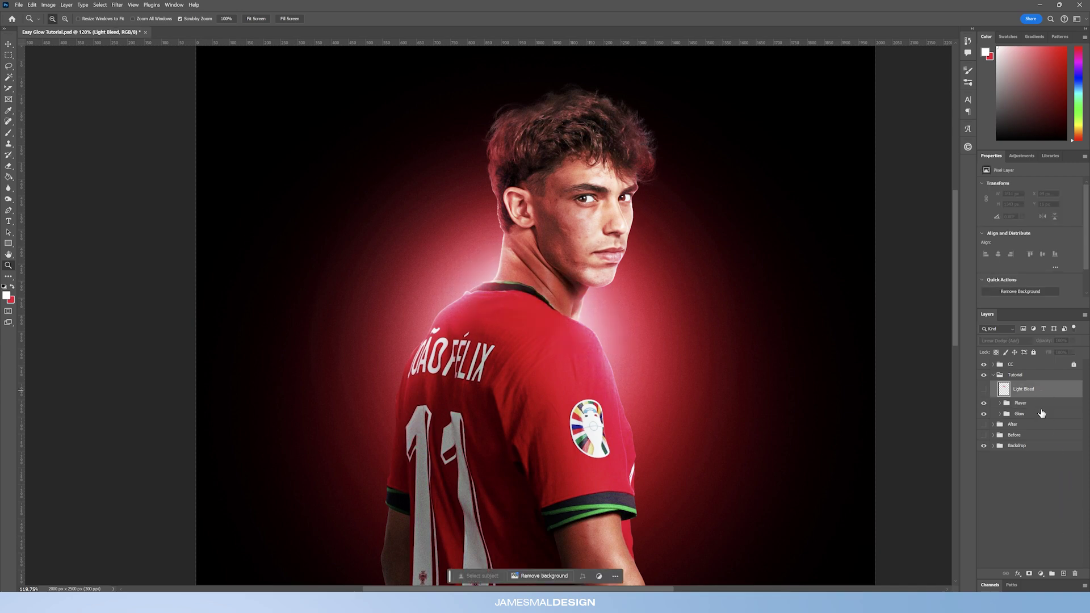
Create a new layer above Light Bleed and paint soft red spots over the back of the neck and the shoulder below the chin
{"action": "left_click", "coordinate": [1064, 575]}
{"action": "left_click", "coordinate": [9, 133]}
{"action": "key", "text": "x"}
{"action": "key", "text": "bracketleft"}
{"action": "key", "text": "bracketleft"}
{"action": "key", "text": "bracketleft"}
{"action": "key", "text": "bracketleft"}
{"action": "key", "text": "bracketleft"}
{"action": "key", "text": "bracketleft"}
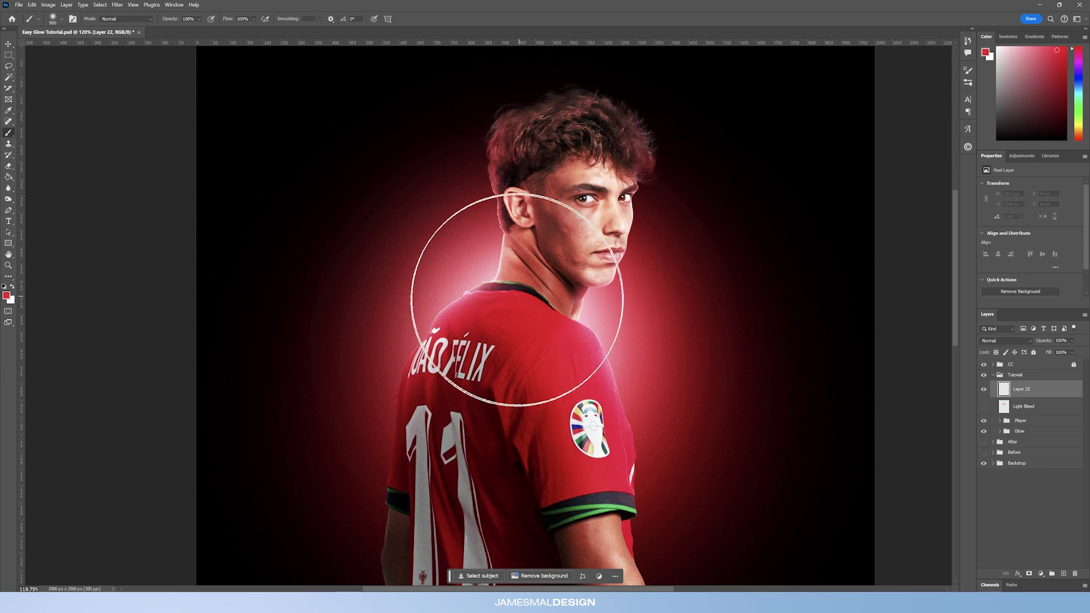
{"action": "left_click", "coordinate": [490, 272]}
{"action": "key", "text": "bracketleft"}
{"action": "key", "text": "bracketleft"}
{"action": "key", "text": "bracketleft"}
{"action": "left_click_drag", "start_coordinate": [589, 313], "coordinate": [628, 342]}
{"action": "key", "text": "bracketright"}
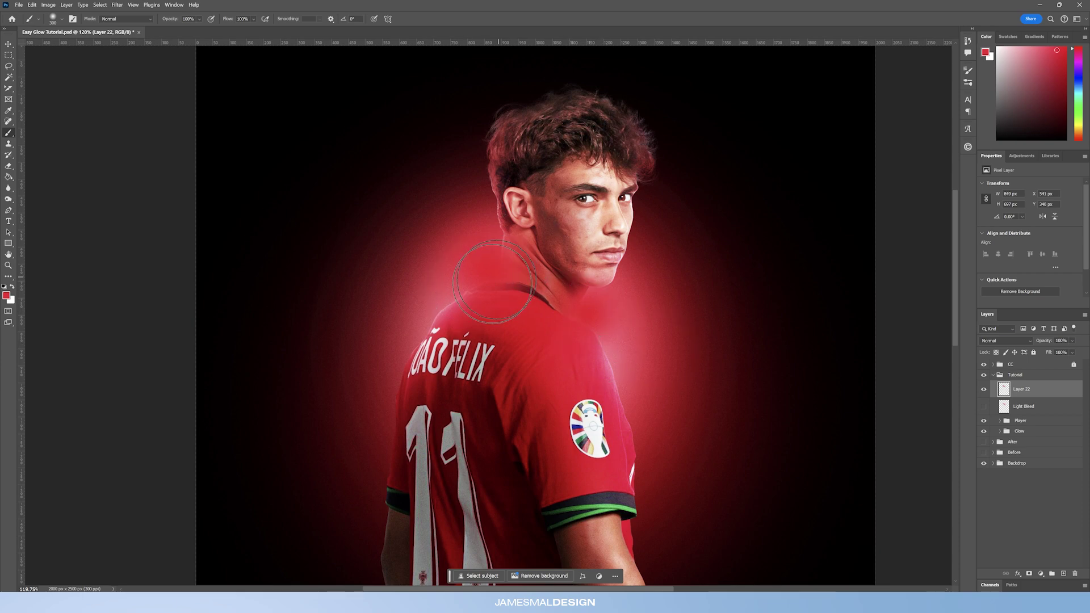
Set the painted red layer's blend mode to Linear Dodge (Add) and add a layer mask to it
{"action": "left_click", "coordinate": [1005, 341]}
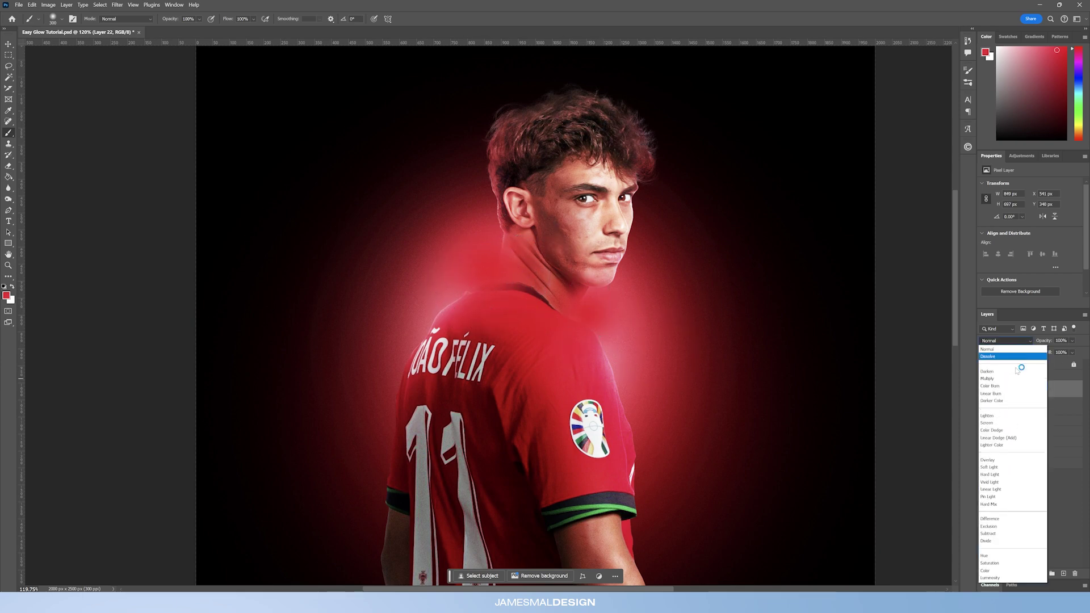
{"action": "left_click", "coordinate": [1002, 437]}
{"action": "left_click", "coordinate": [1043, 411]}
{"action": "left_click", "coordinate": [1046, 393]}
{"action": "left_click", "coordinate": [1043, 408]}
{"action": "left_click", "coordinate": [1042, 392]}
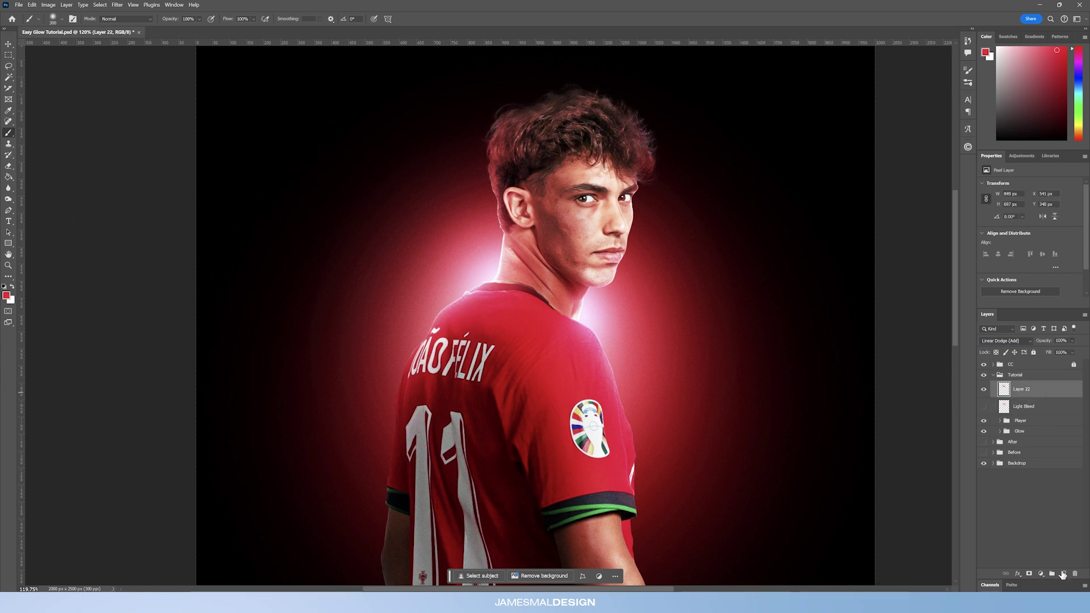
{"action": "left_click", "coordinate": [1029, 574]}
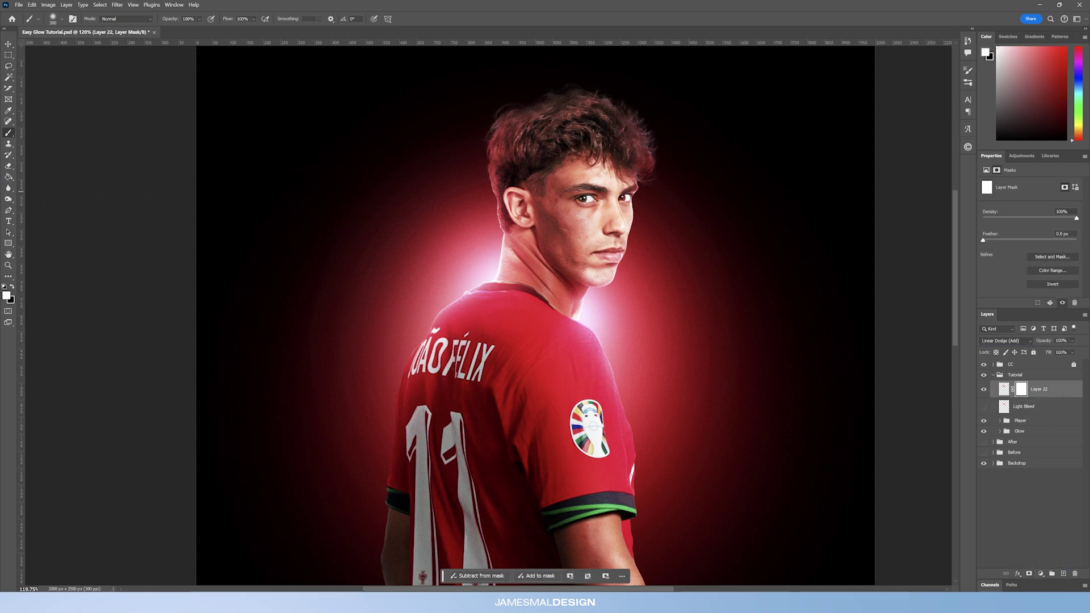
Paint black with a smaller soft brush on Layer 22's mask to remove the red glow from the middle of the neck and collar
{"action": "key", "text": "bracketleft"}
{"action": "key", "text": "bracketleft"}
{"action": "key", "text": "bracketleft"}
{"action": "key", "text": "bracketleft"}
{"action": "key", "text": "bracketleft"}
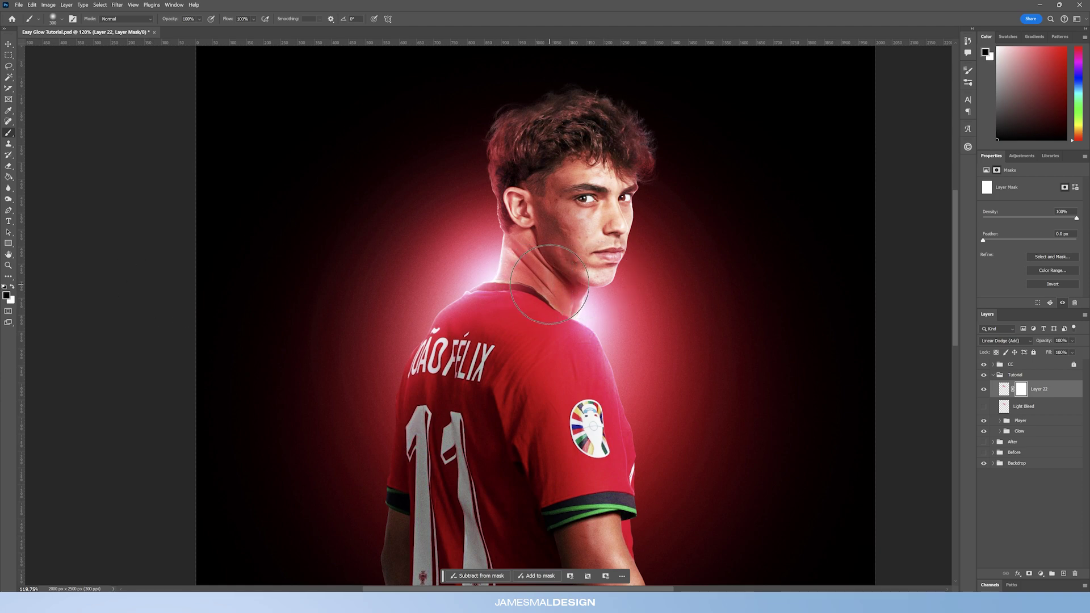
{"action": "mouse_move", "coordinate": [537, 260]}
{"action": "left_mouse_down"}
{"action": "mouse_move", "coordinate": [532, 292]}
{"action": "mouse_move", "coordinate": [539, 269]}
{"action": "mouse_move", "coordinate": [554, 272]}
{"action": "mouse_move", "coordinate": [546, 315]}
{"action": "mouse_move", "coordinate": [544, 290]}
{"action": "left_mouse_up"}
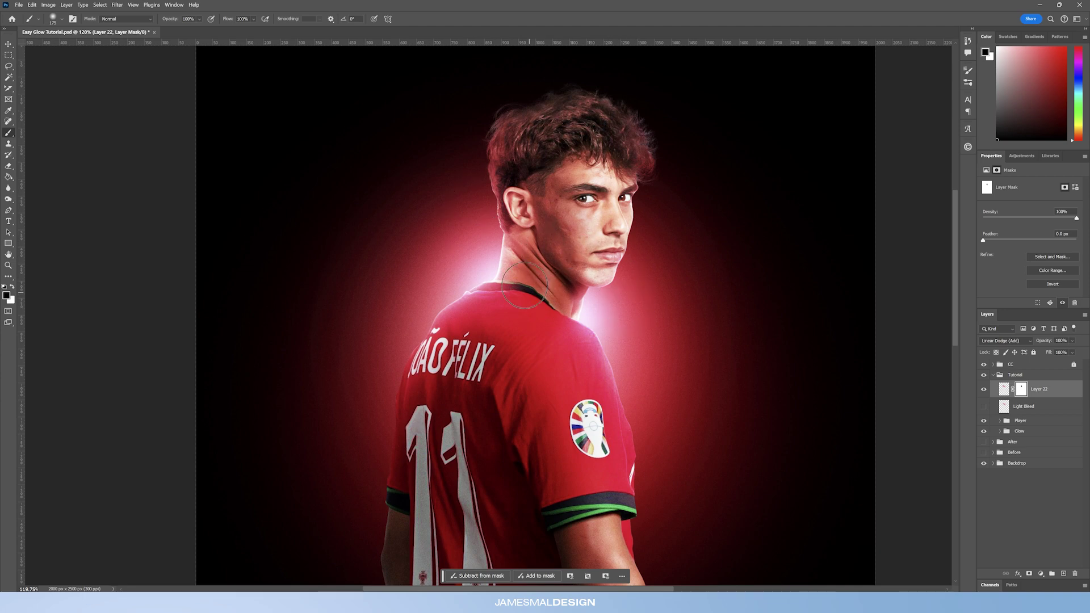
Compare the neck area with and without Layer 22, leave that layer hidden and show the Light Bleed layer
{"action": "left_click", "coordinate": [984, 389]}
{"action": "left_click", "coordinate": [985, 389]}
{"action": "left_click", "coordinate": [985, 389]}
{"action": "left_click", "coordinate": [985, 390]}
{"action": "left_click", "coordinate": [985, 390]}
{"action": "left_click", "coordinate": [984, 407]}
Examine the light bleed in the full composition and collapse the Tutorial group
{"action": "left_click", "coordinate": [9, 265]}
{"action": "left_click_drag", "start_coordinate": [588, 275], "coordinate": [539, 276]}
{"action": "left_click_drag", "start_coordinate": [602, 323], "coordinate": [623, 323]}
{"action": "left_click_drag", "start_coordinate": [573, 290], "coordinate": [591, 289]}
{"action": "left_click_drag", "start_coordinate": [568, 348], "coordinate": [554, 297]}
{"action": "left_click", "coordinate": [993, 375]}
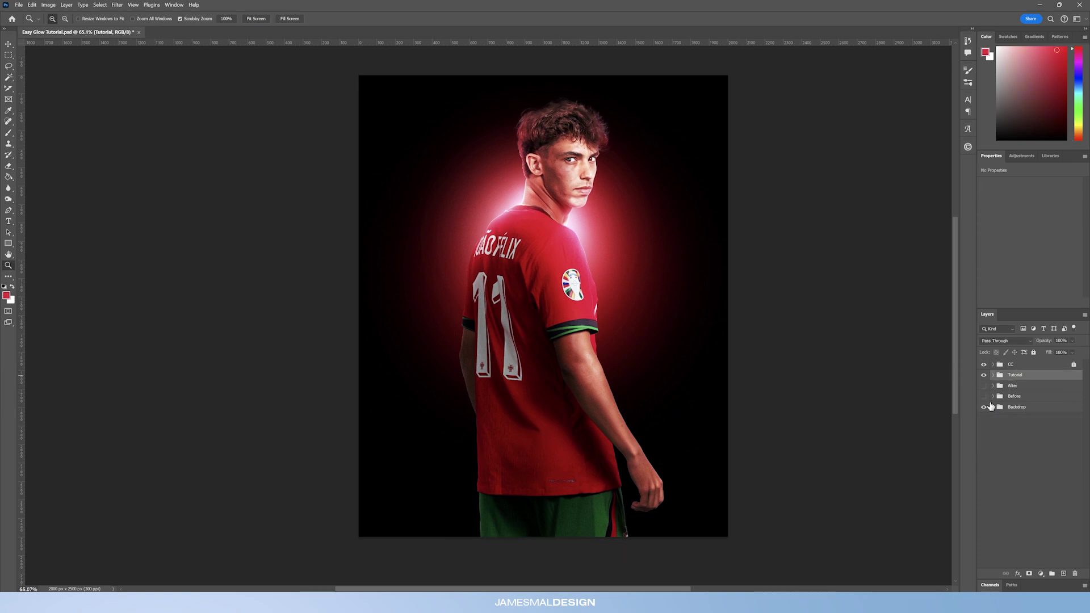
Hide the Tutorial group and compare the Before and After groups, leaving only the After version shown
{"action": "left_click", "coordinate": [984, 375]}
{"action": "left_click", "coordinate": [984, 397]}
{"action": "left_click", "coordinate": [984, 387]}
{"action": "left_click", "coordinate": [985, 389]}
Examine the After version in full and close up around the player's head, neck and shoulders
{"action": "left_click_drag", "start_coordinate": [571, 206], "coordinate": [591, 212]}
{"action": "mouse_move", "coordinate": [570, 248]}
{"action": "left_mouse_down"}
{"action": "mouse_move", "coordinate": [547, 238]}
{"action": "mouse_move", "coordinate": [565, 261]}
{"action": "left_mouse_up"}
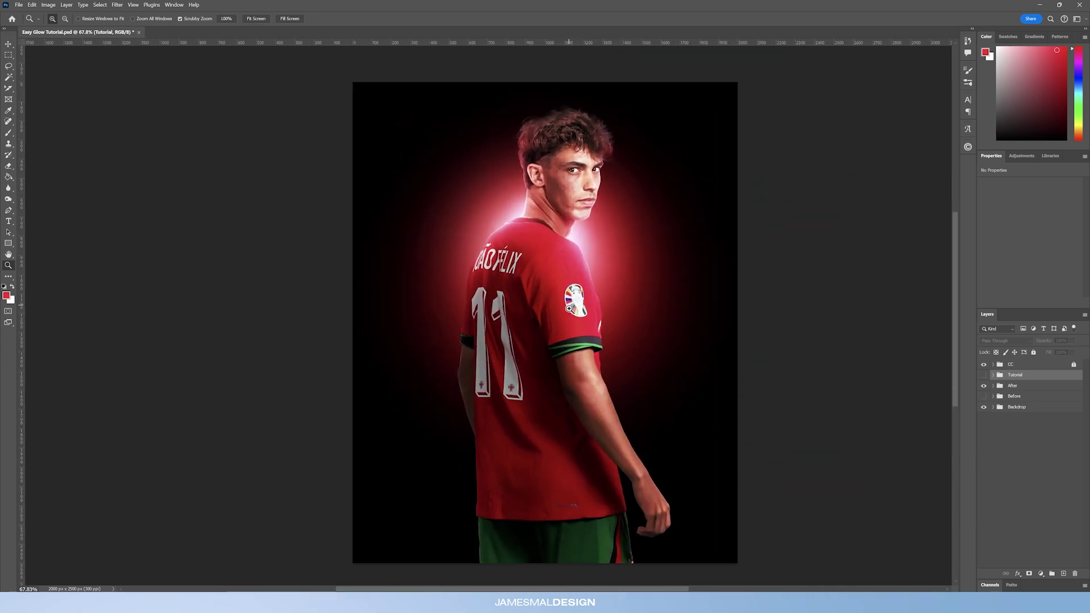
{"action": "left_click_drag", "start_coordinate": [568, 343], "coordinate": [560, 359]}
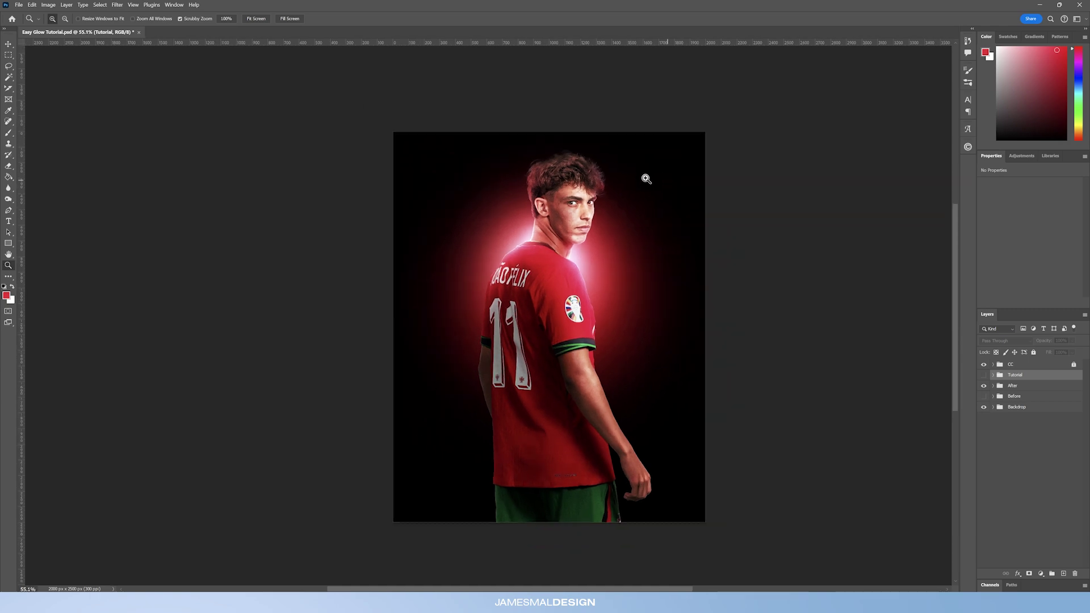
{"action": "scroll", "coordinate": [548, 324], "scroll_direction": "up", "scroll_amount": 4}
{"action": "scroll", "coordinate": [575, 247], "scroll_direction": "up", "scroll_amount": 3}
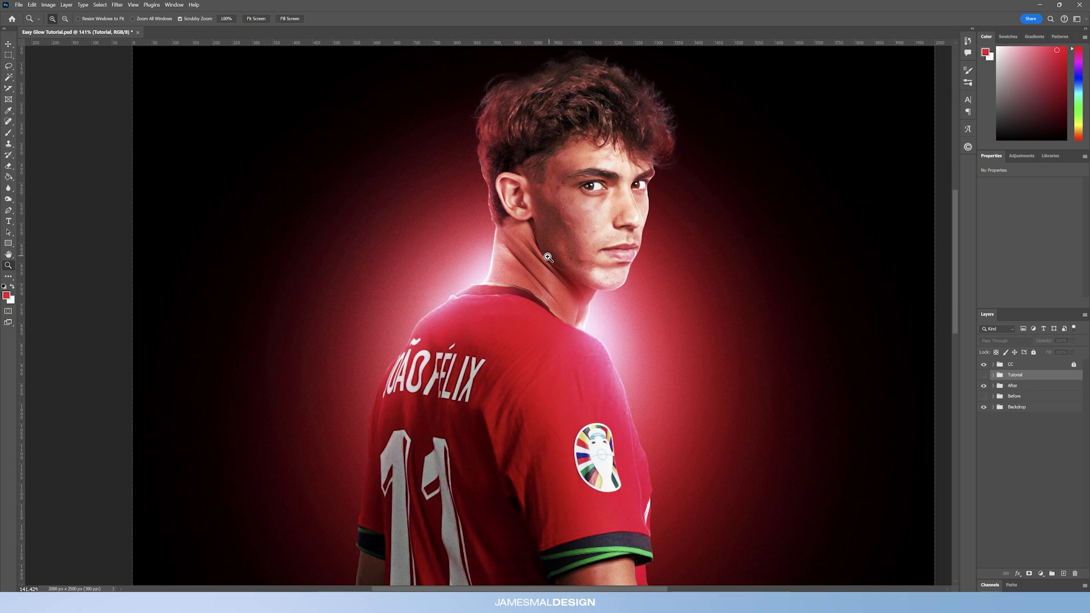
{"action": "left_click_drag", "start_coordinate": [544, 258], "coordinate": [533, 267]}
{"action": "left_click_drag", "start_coordinate": [562, 316], "coordinate": [568, 314]}
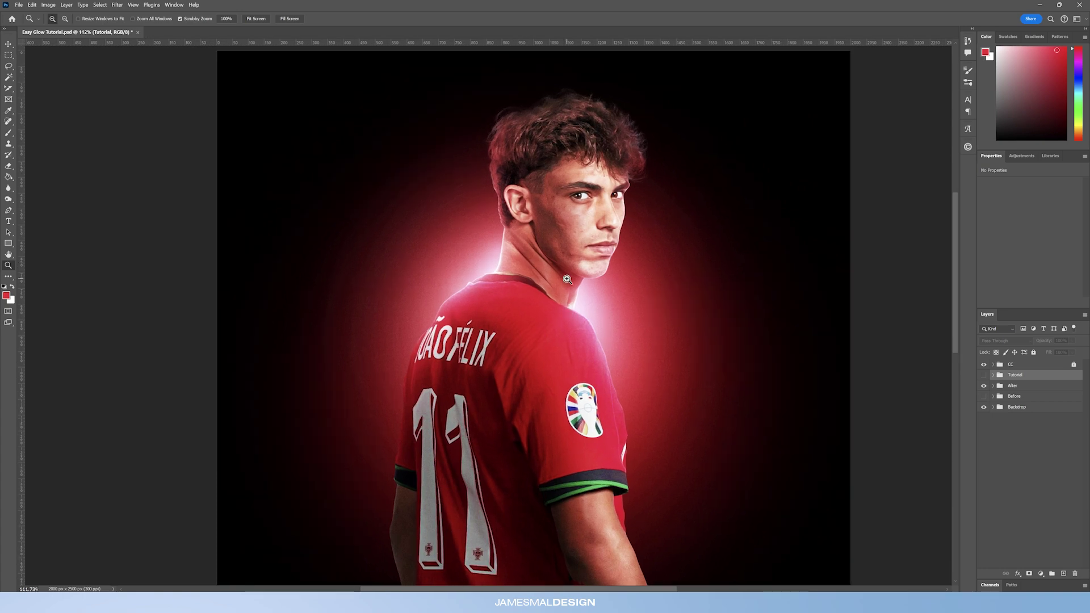
{"action": "left_click_drag", "start_coordinate": [576, 243], "coordinate": [580, 245]}
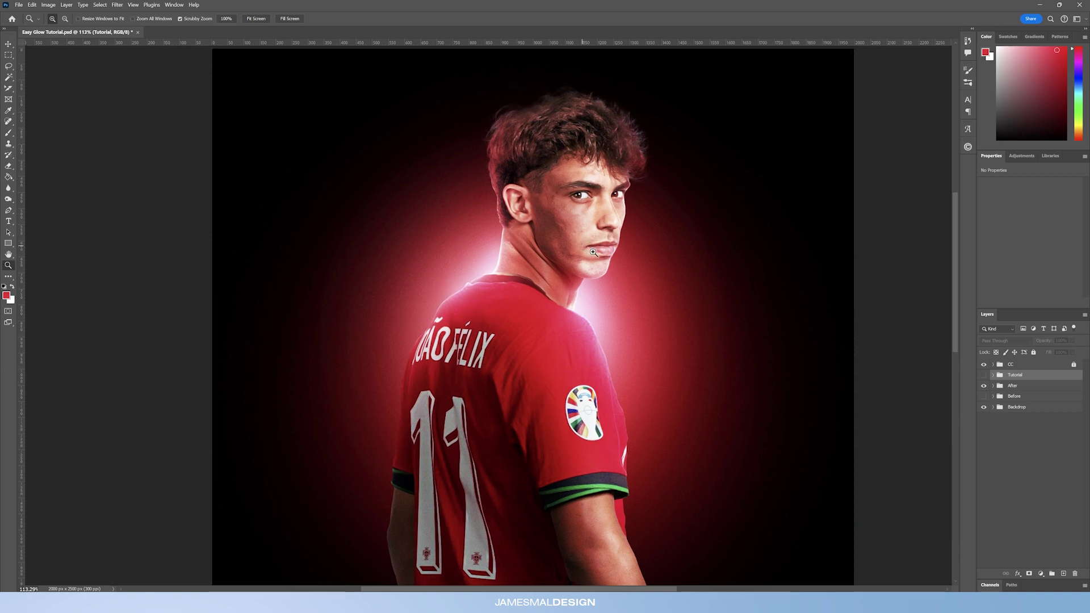
Switch visibility from the After group back to the Tutorial group and expand it together with its Player group
{"action": "left_click", "coordinate": [984, 386]}
{"action": "left_click", "coordinate": [984, 375]}
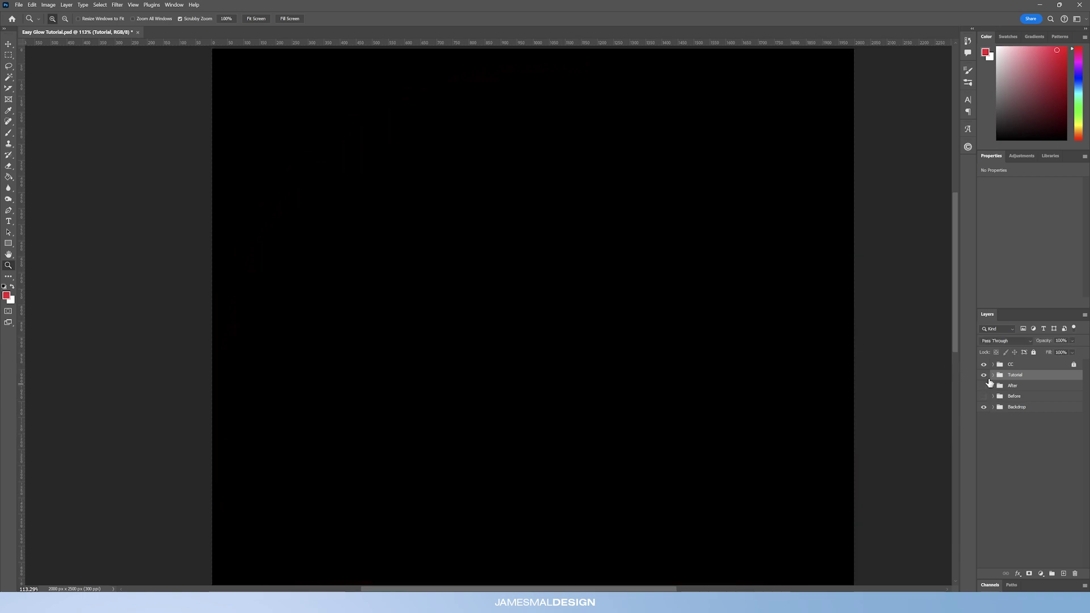
{"action": "left_click", "coordinate": [994, 375]}
{"action": "scroll", "coordinate": [1005, 414], "scroll_direction": "down", "scroll_amount": 1}
{"action": "left_click", "coordinate": [994, 376]}
{"action": "left_click", "coordinate": [994, 375]}
{"action": "left_click", "coordinate": [999, 420]}
Review the Player group's adjustment and shading layers, select the Light Bleed layer and collapse the Player group
{"action": "scroll", "coordinate": [1036, 455], "scroll_direction": "down", "scroll_amount": 5}
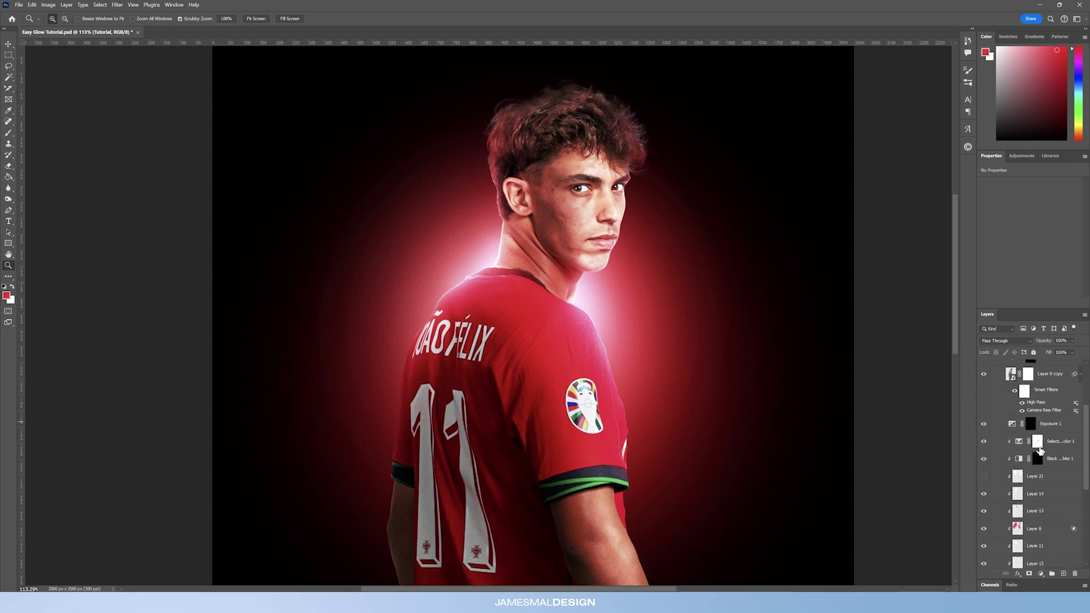
{"action": "scroll", "coordinate": [1039, 502], "scroll_direction": "down", "scroll_amount": 2}
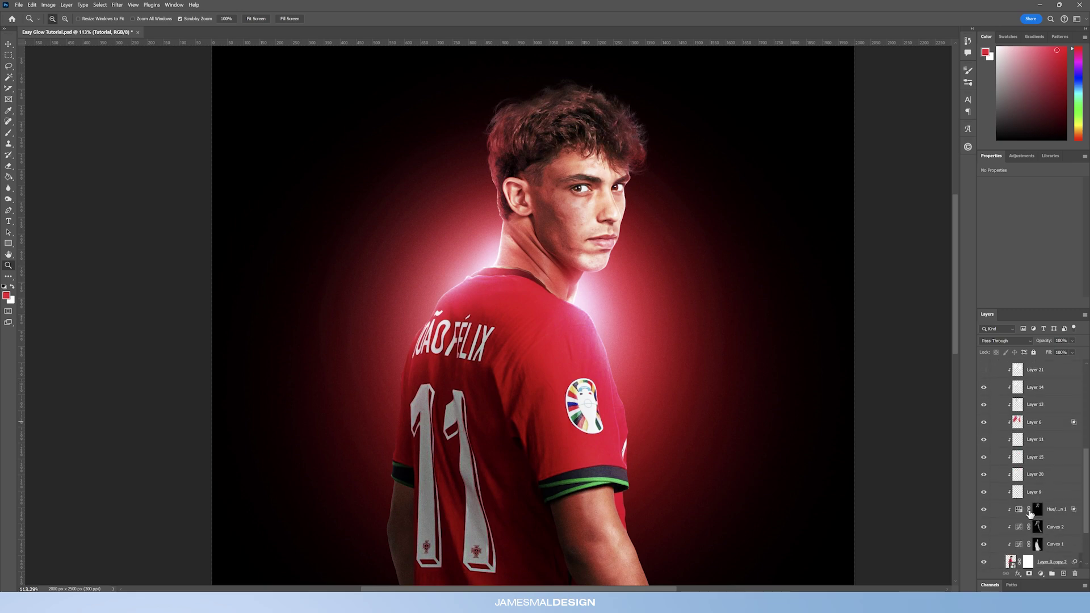
{"action": "scroll", "coordinate": [1050, 511], "scroll_direction": "up", "scroll_amount": 1}
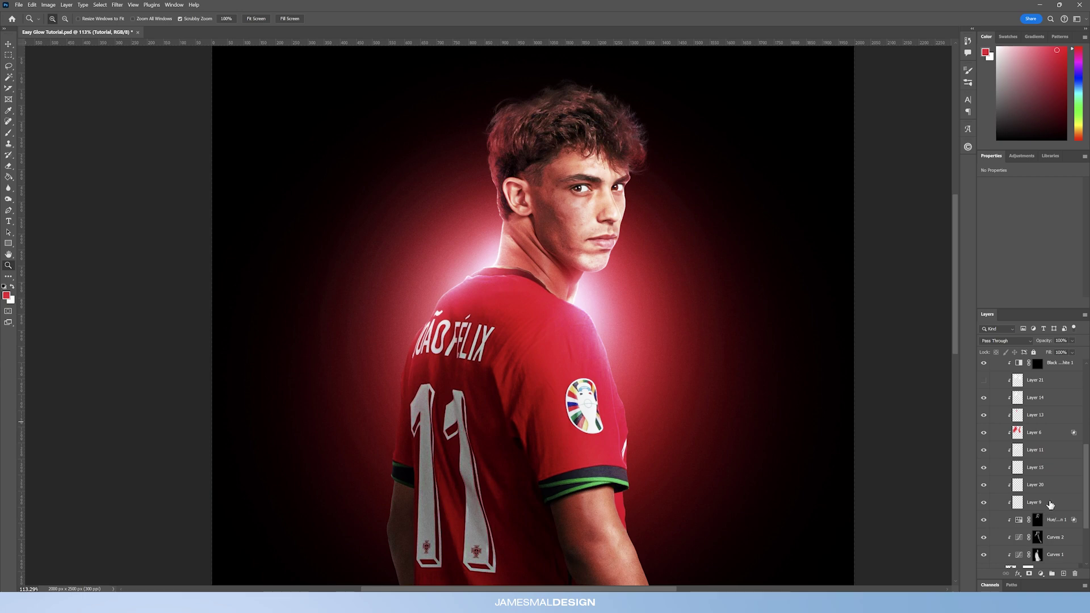
{"action": "scroll", "coordinate": [1050, 499], "scroll_direction": "up", "scroll_amount": 1}
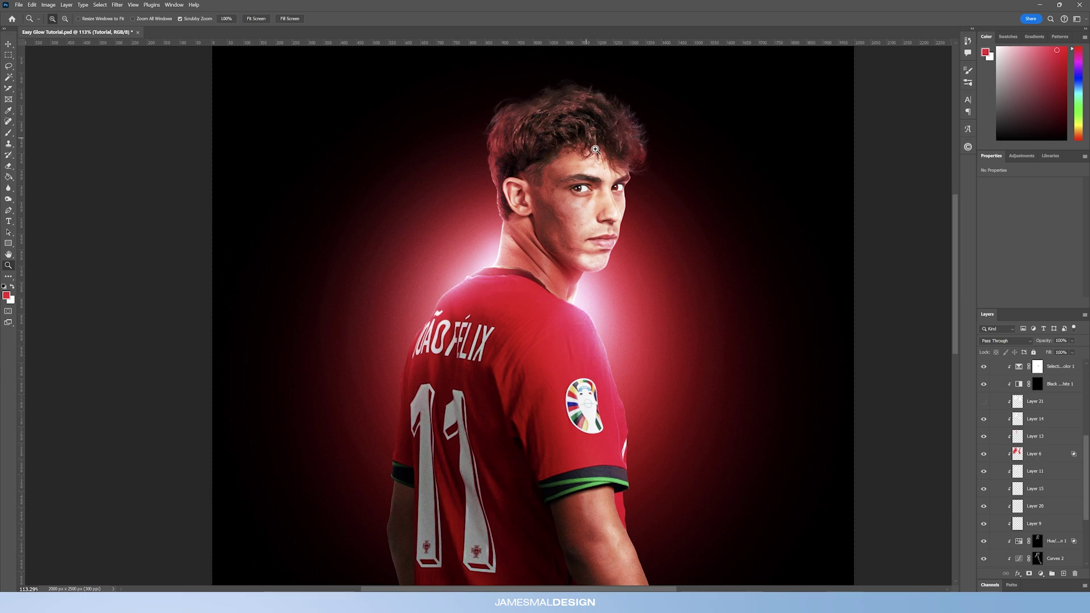
{"action": "scroll", "coordinate": [1030, 457], "scroll_direction": "up", "scroll_amount": 5}
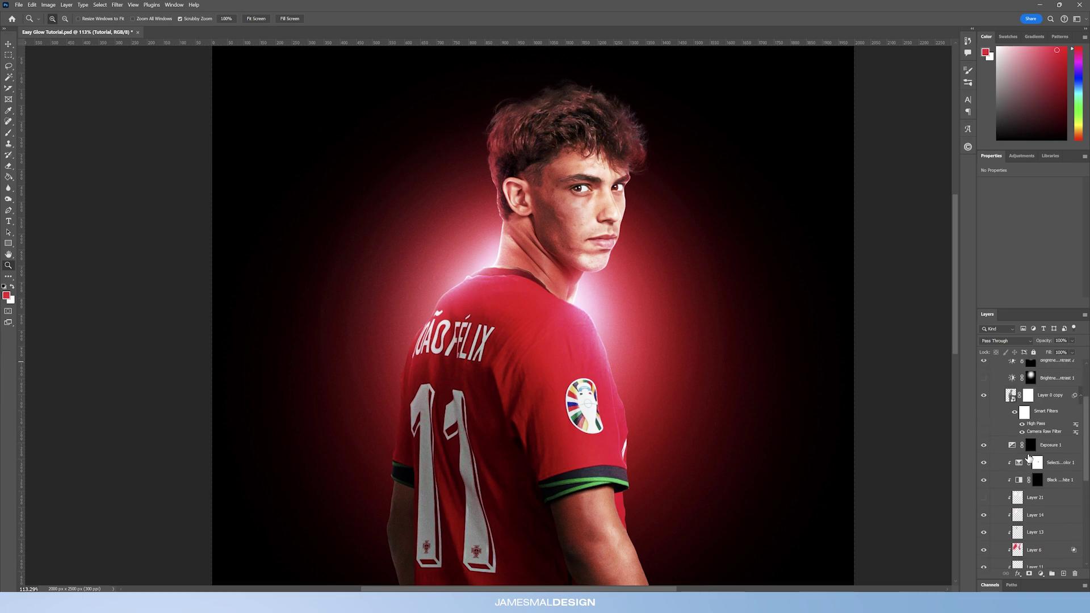
{"action": "scroll", "coordinate": [1028, 431], "scroll_direction": "up", "scroll_amount": 3}
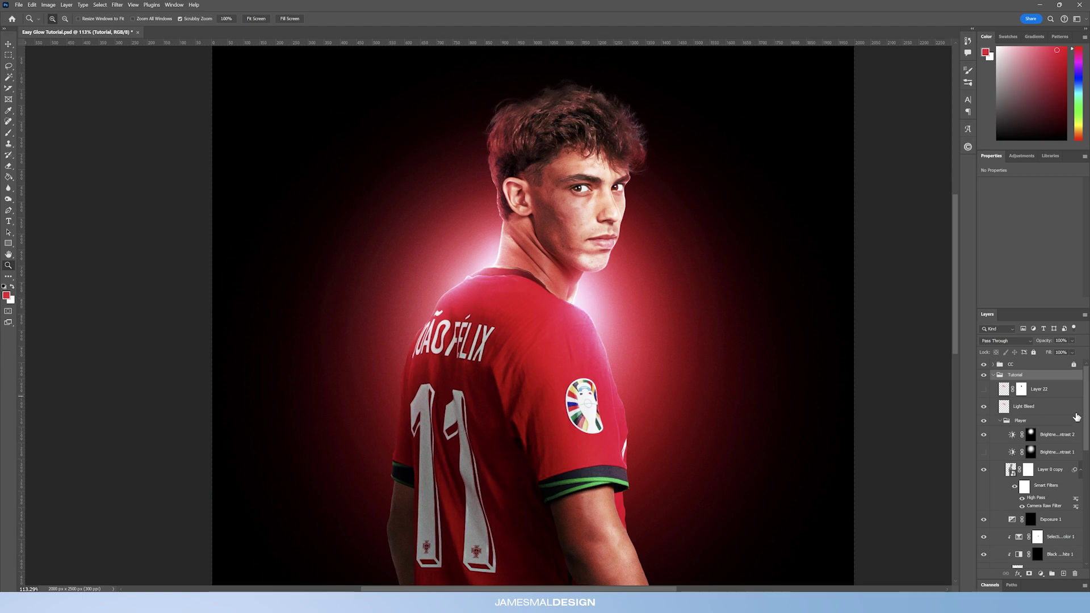
{"action": "left_click", "coordinate": [1013, 407]}
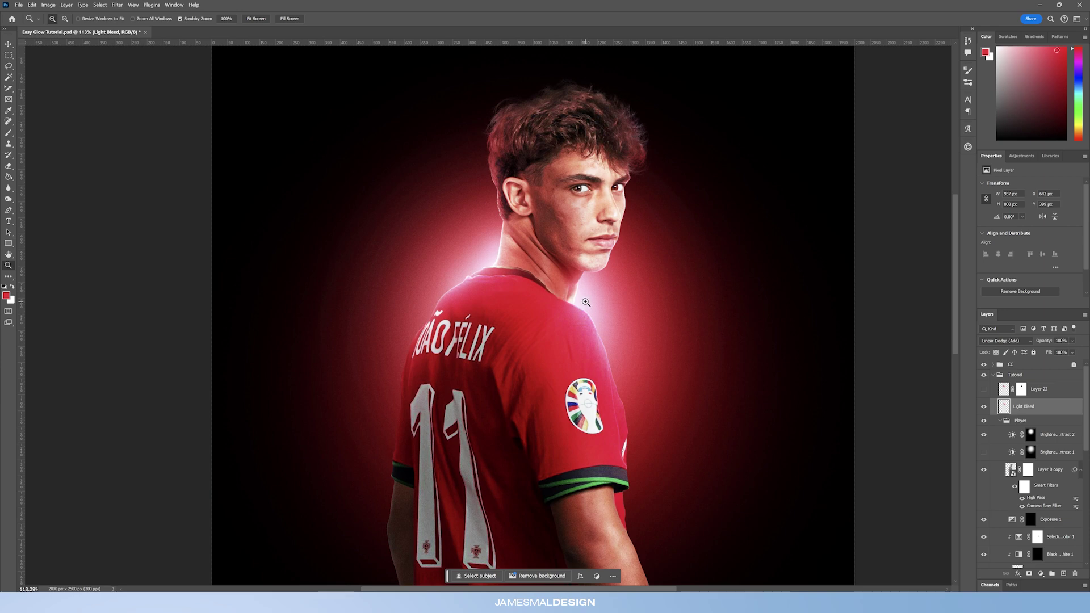
{"action": "left_click", "coordinate": [1001, 421]}
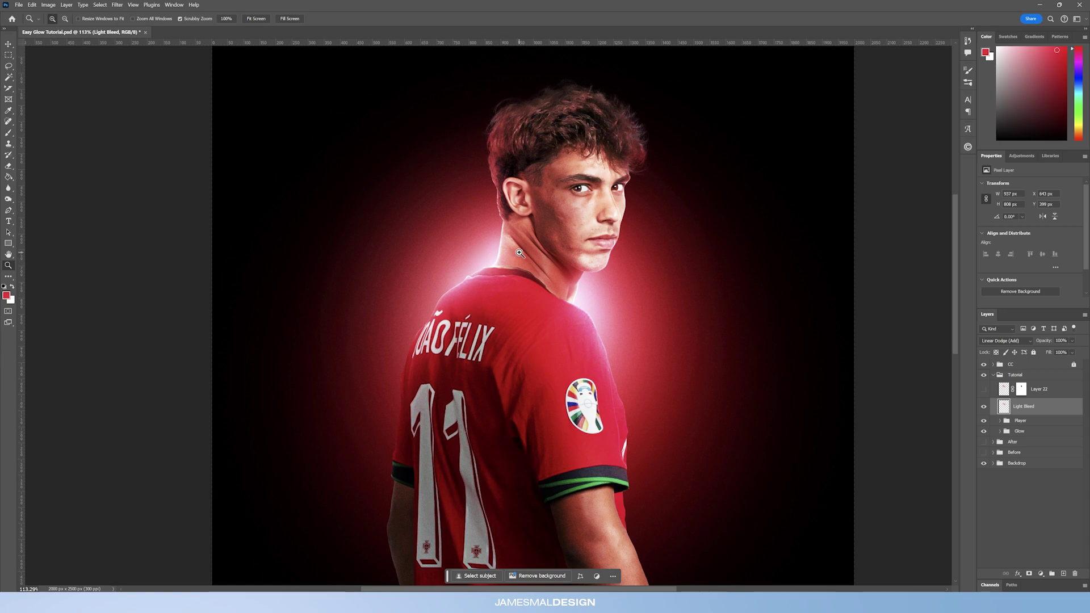